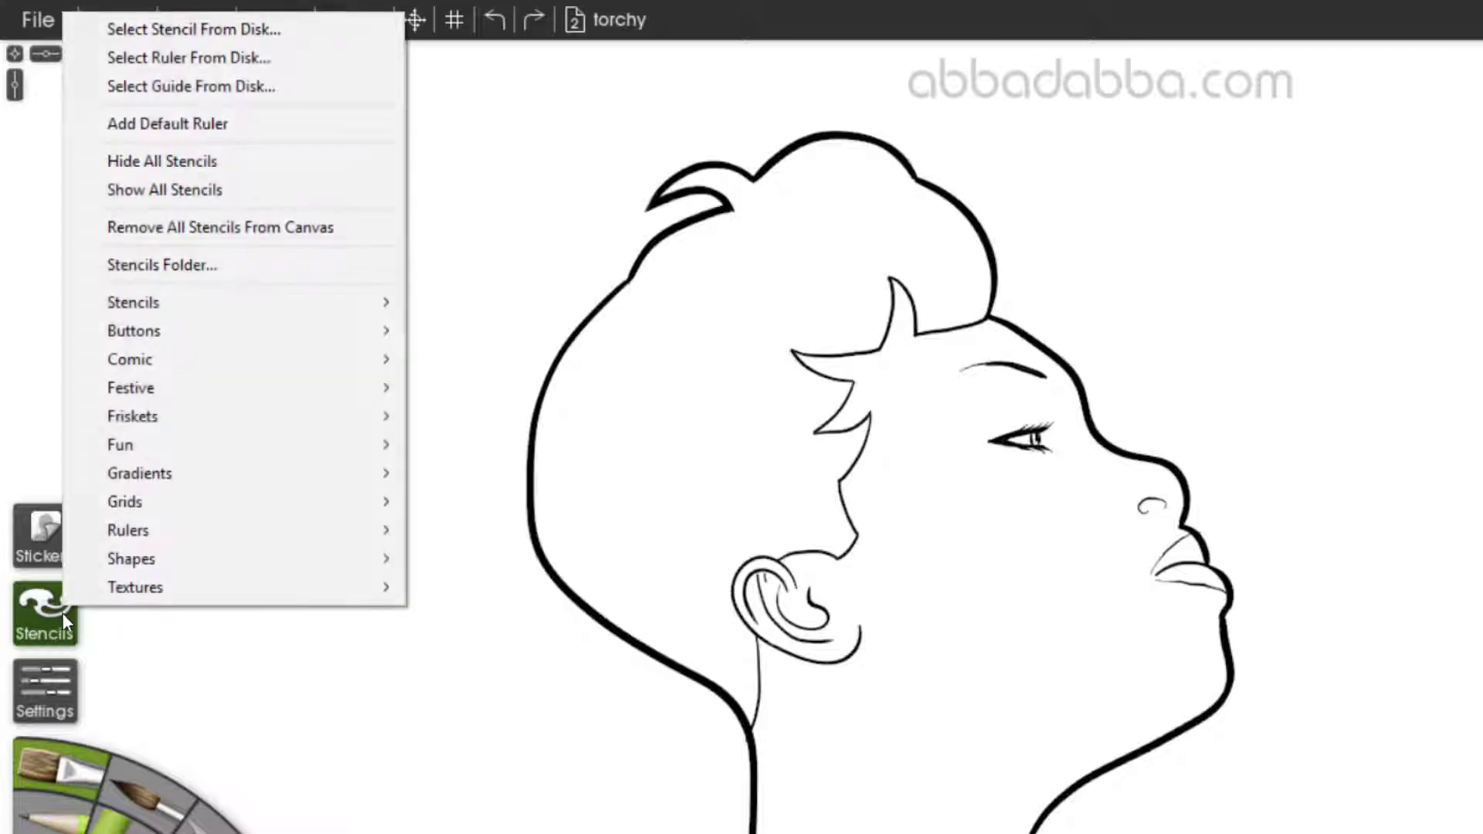
Step: Browse the stencil library's categories from Buttons through Textures to examine the available stencils
left_click(52, 621)
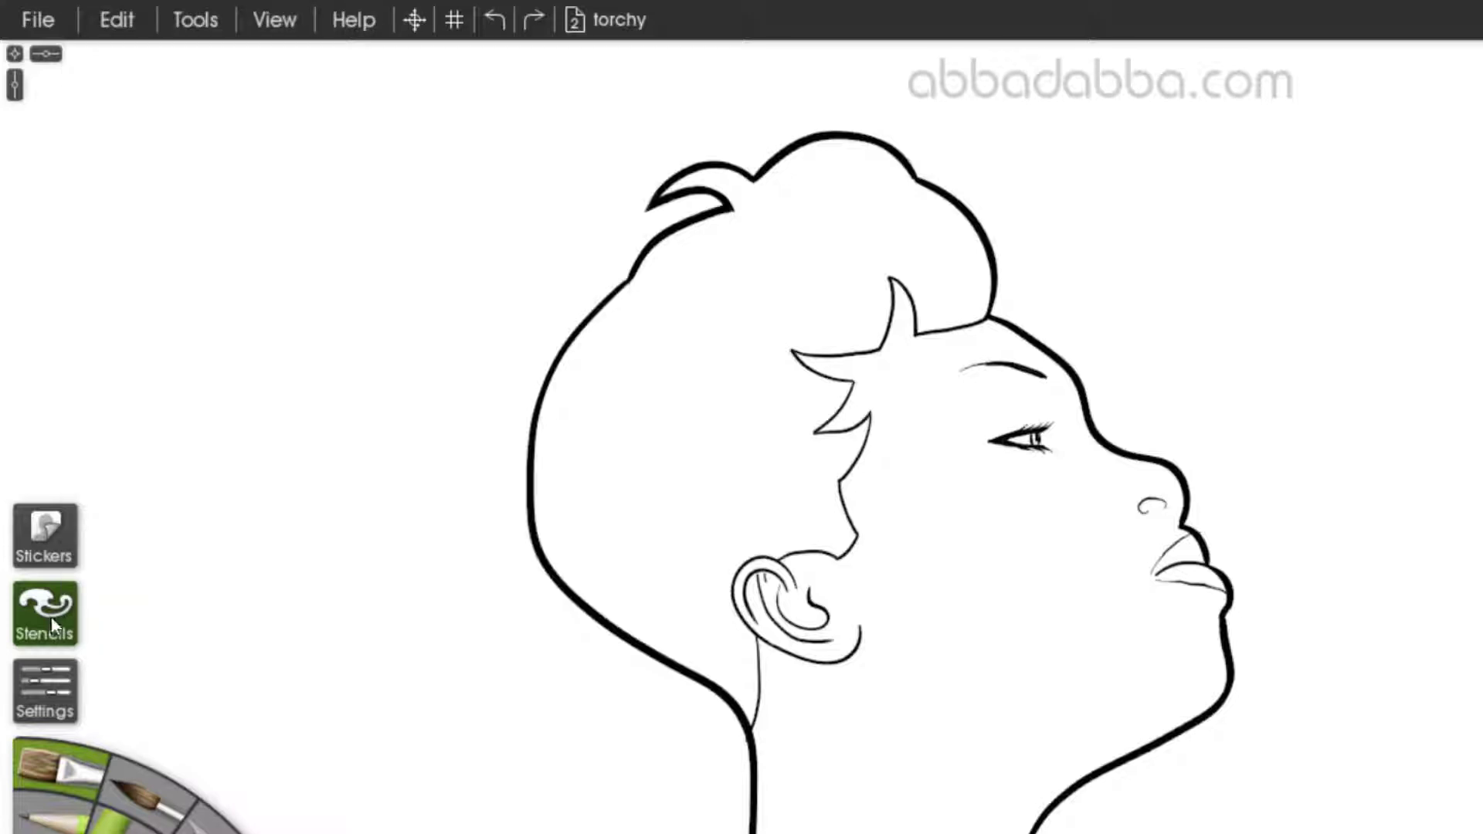
left_click(49, 615)
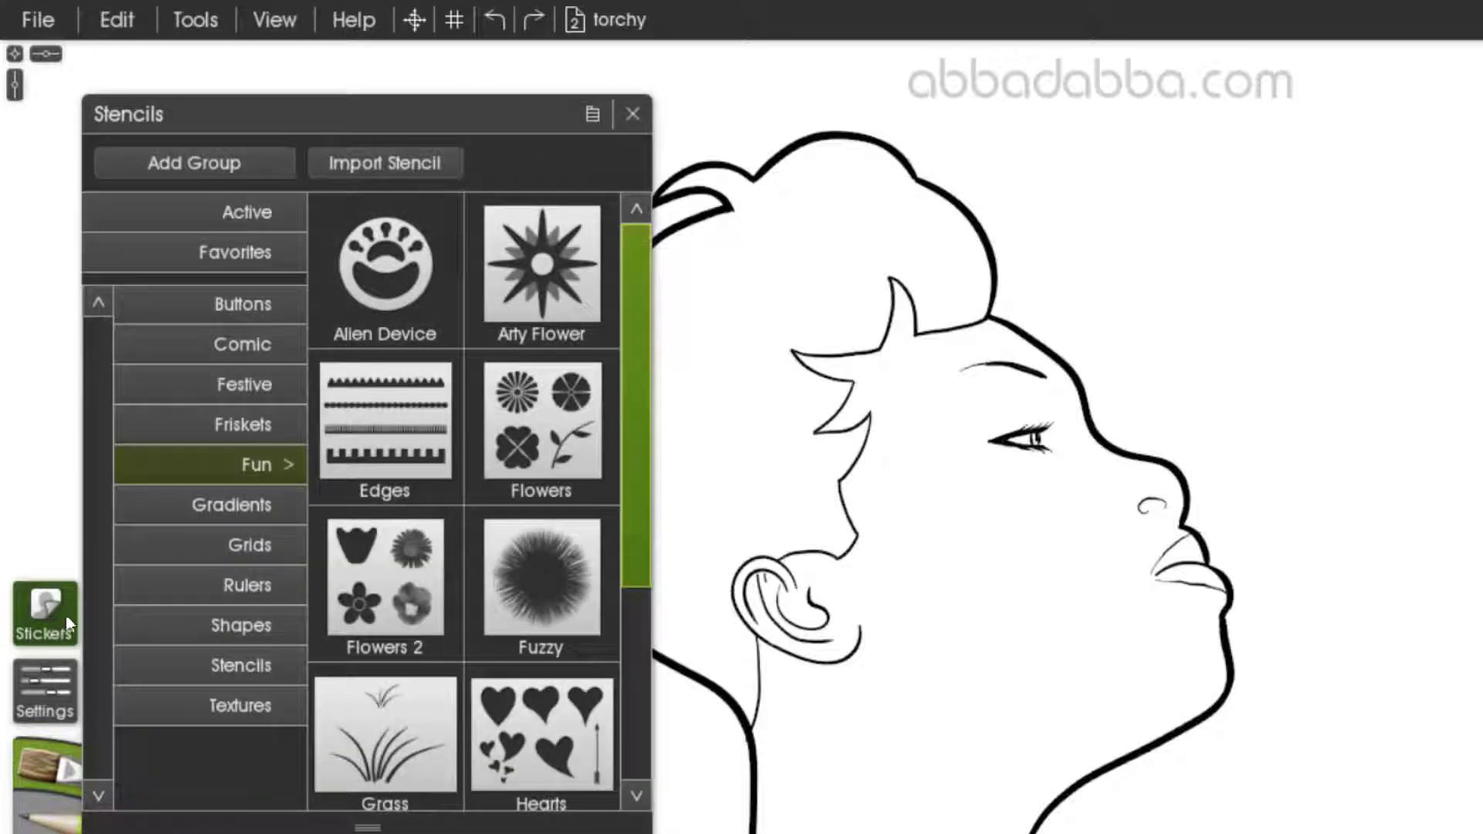
left_click_drag(630, 351, 627, 287)
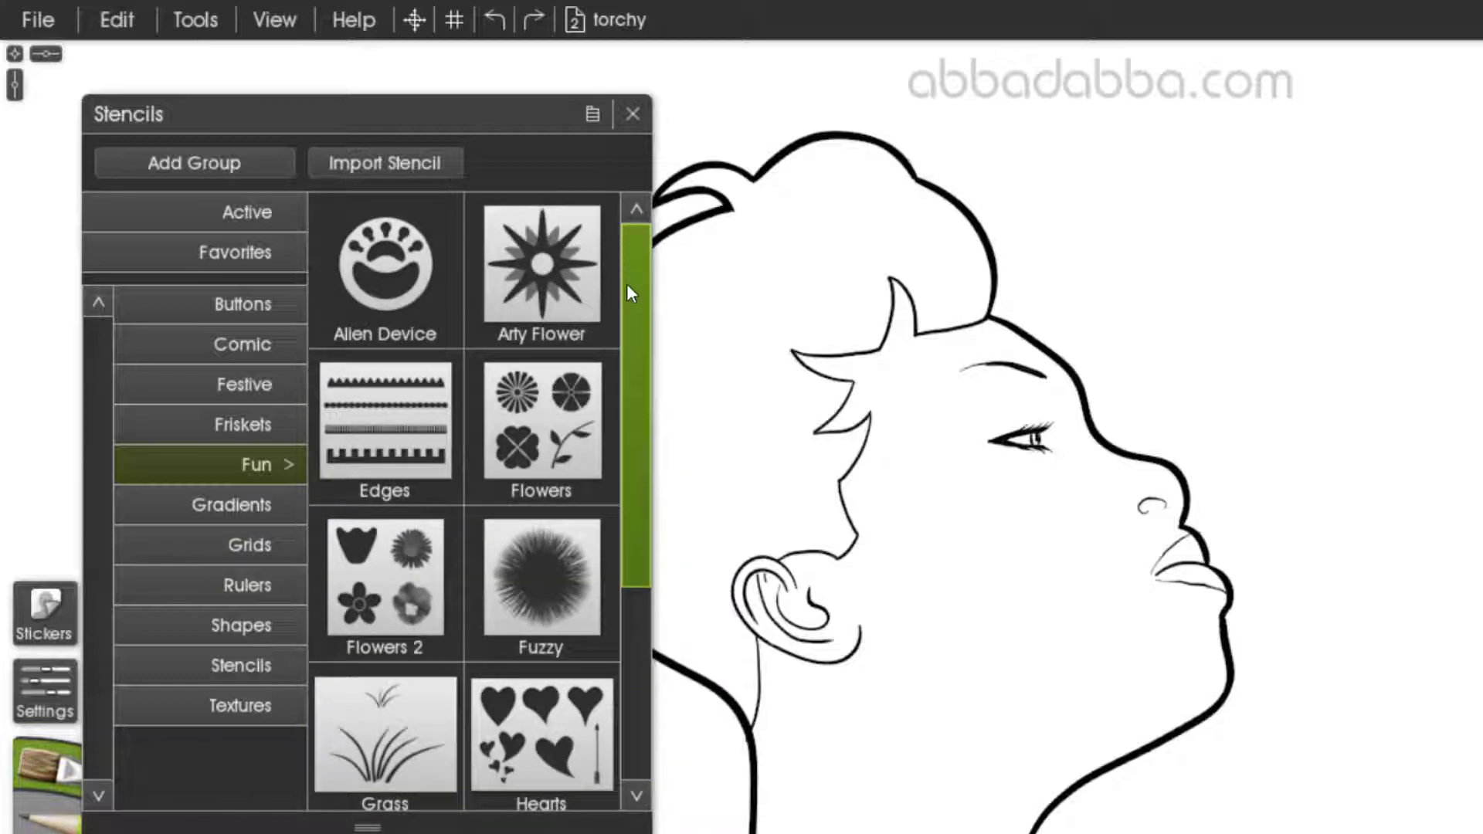
left_click(261, 307)
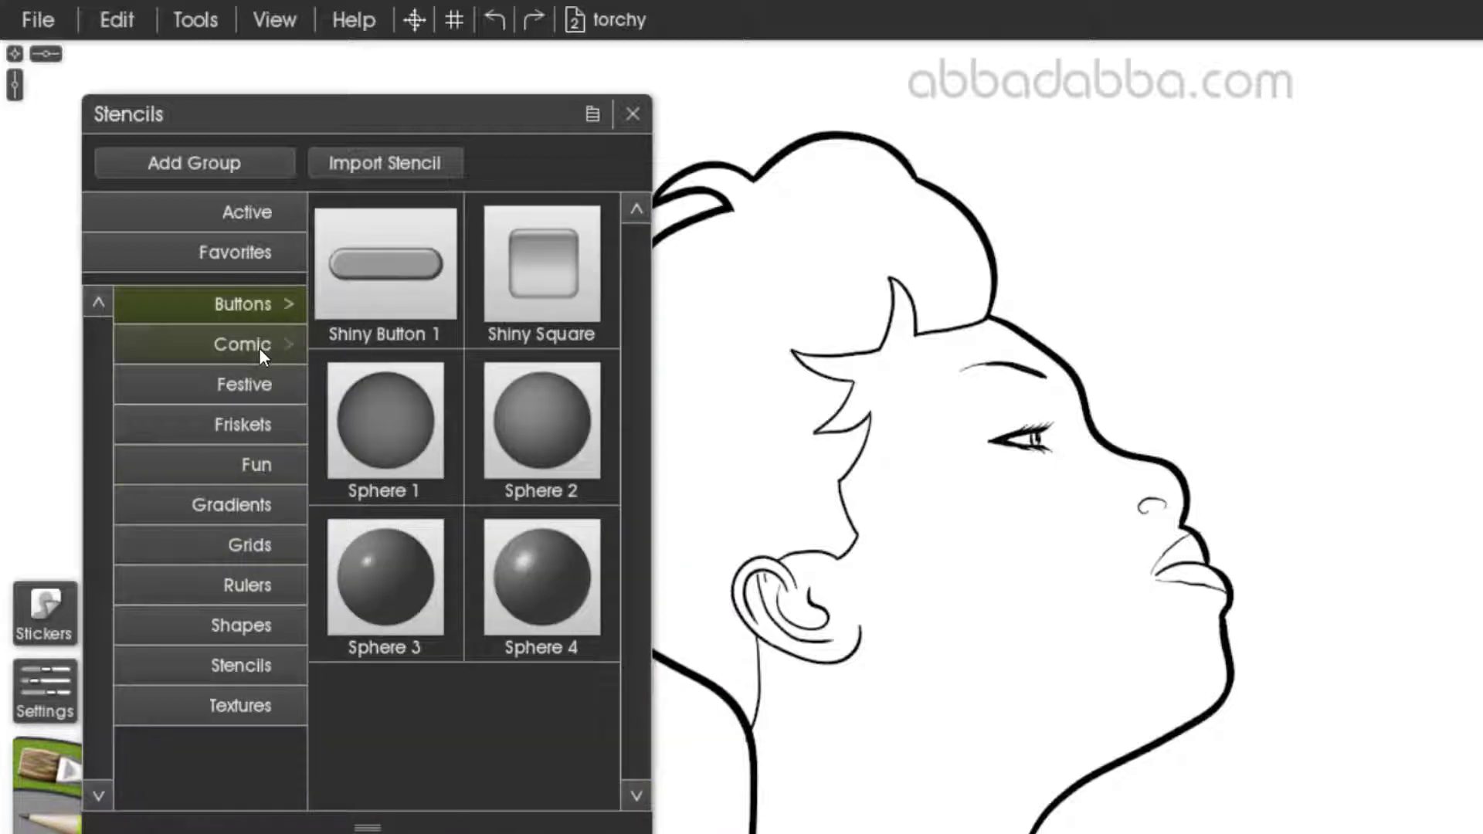
left_click(258, 348)
left_click(251, 383)
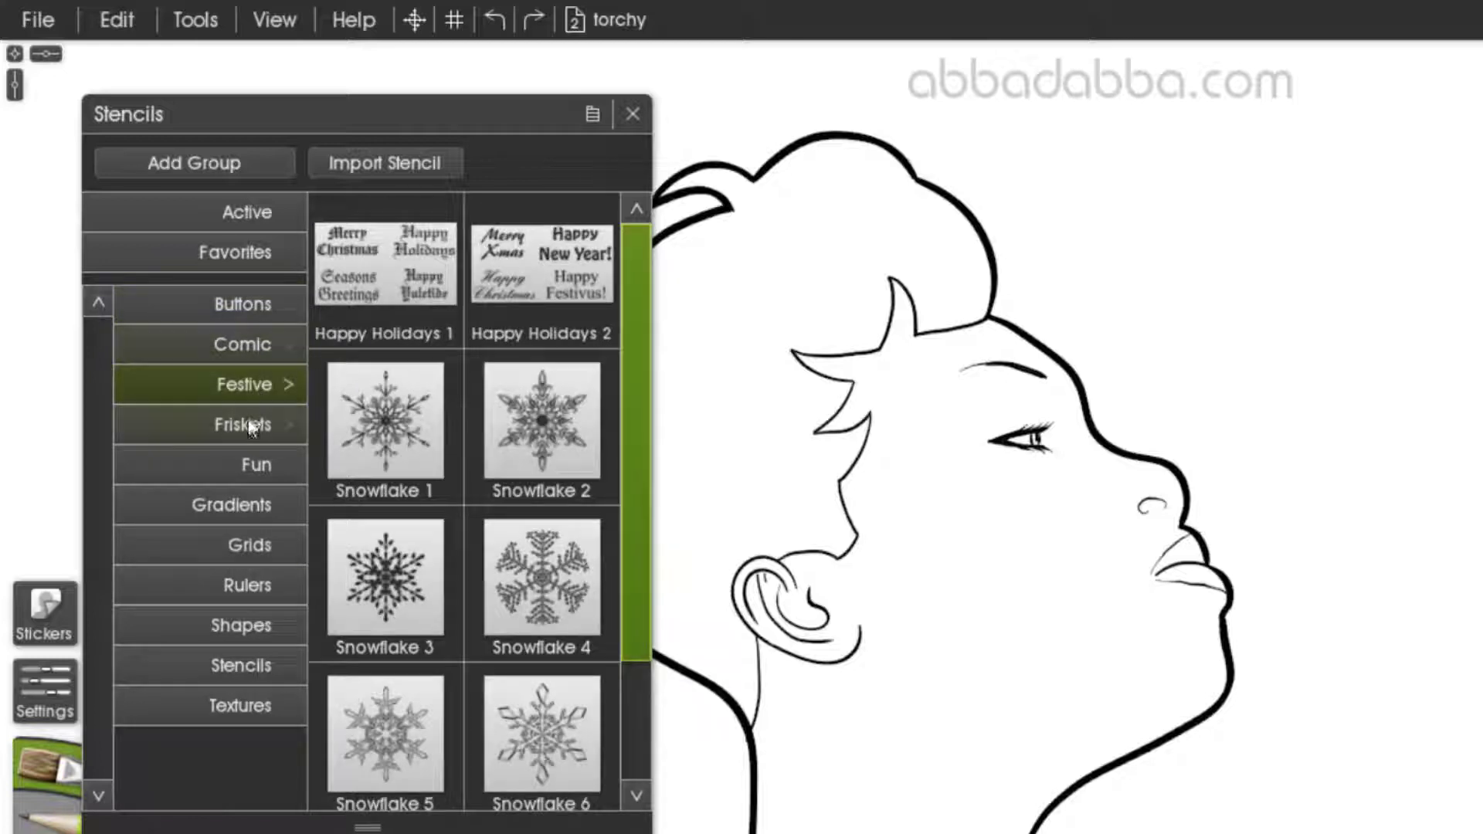
left_click(251, 425)
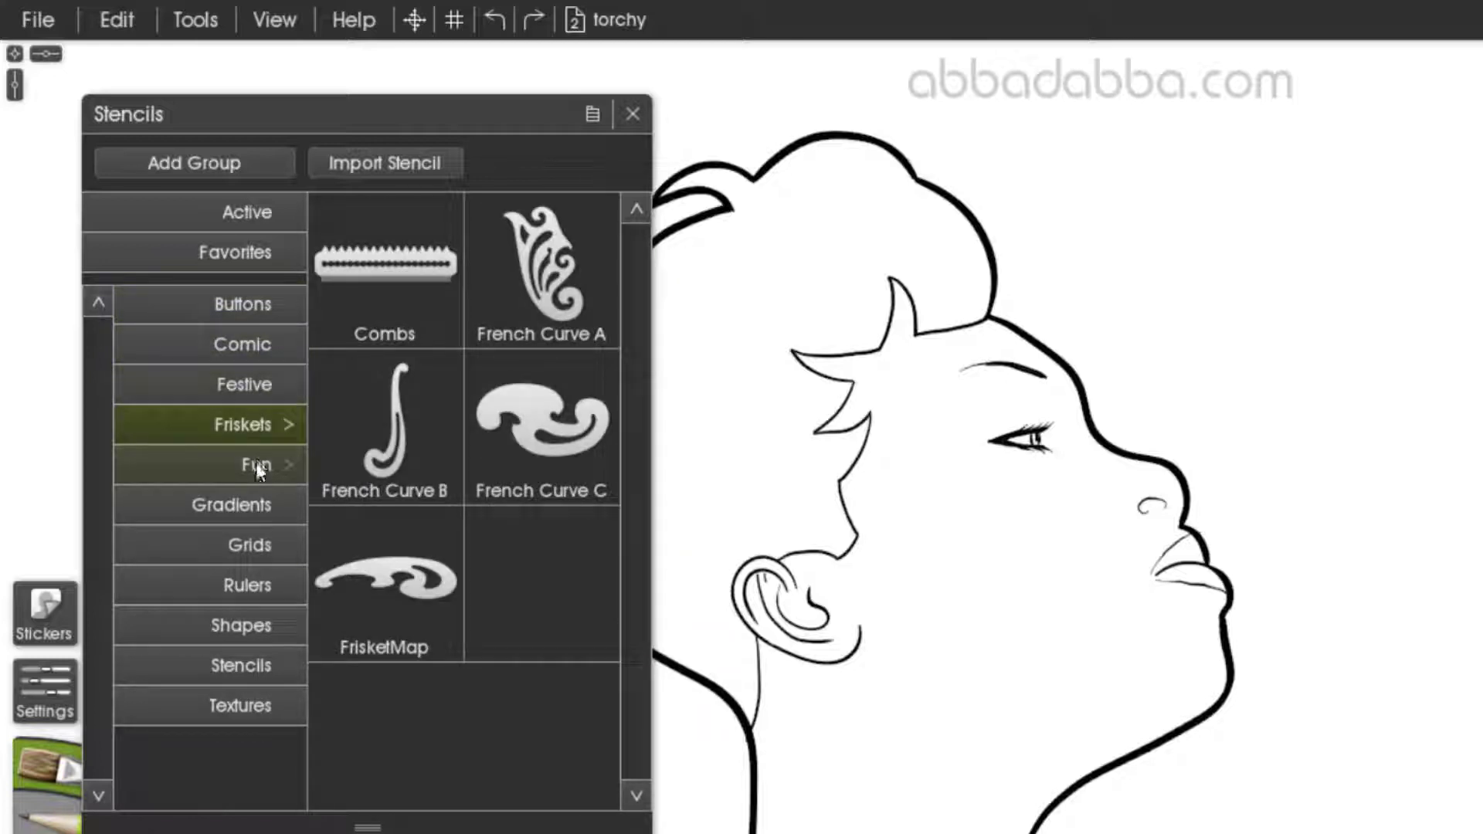
left_click(251, 504)
left_click(257, 540)
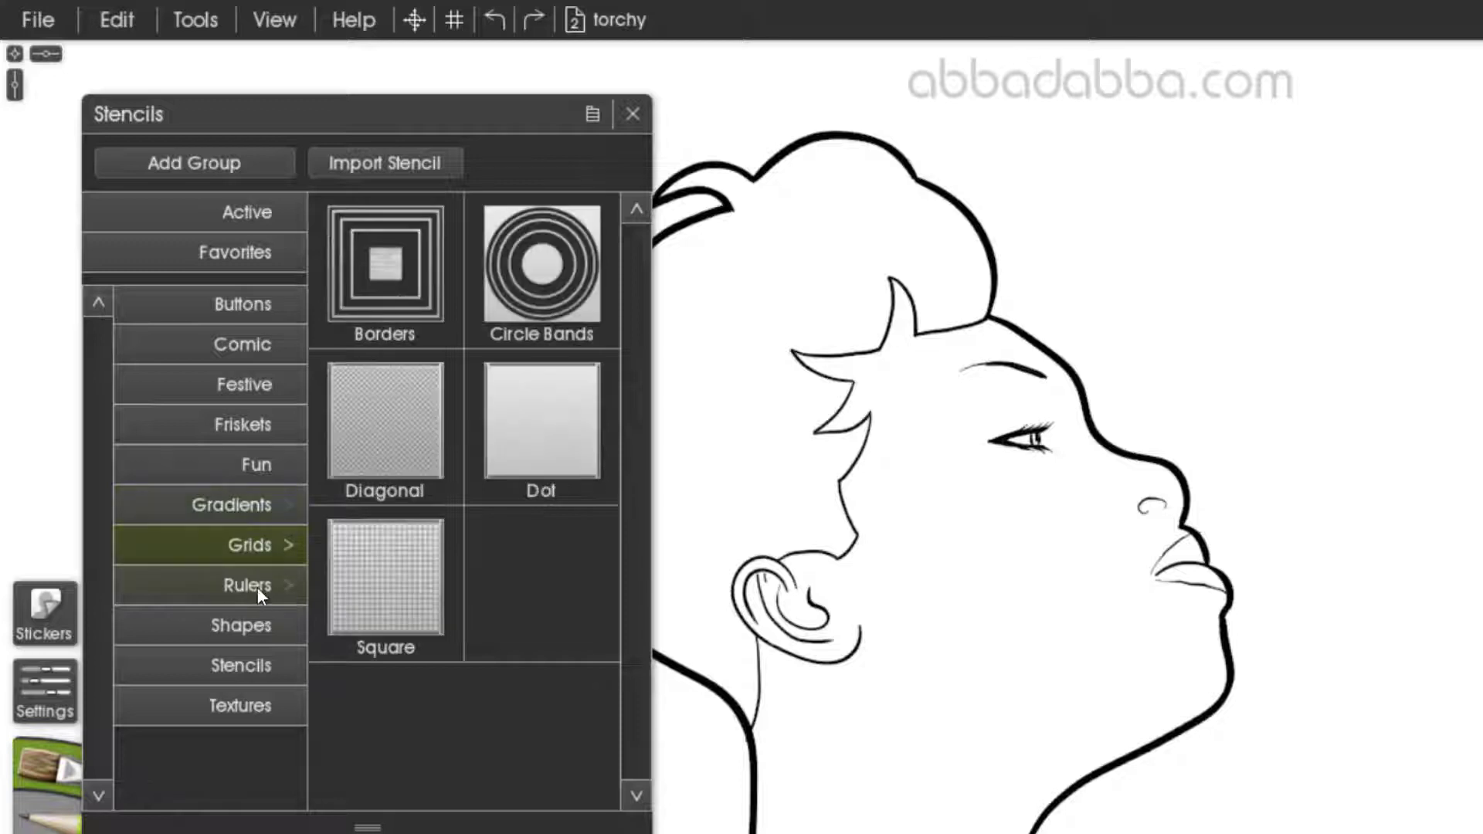
left_click(258, 587)
left_click(255, 623)
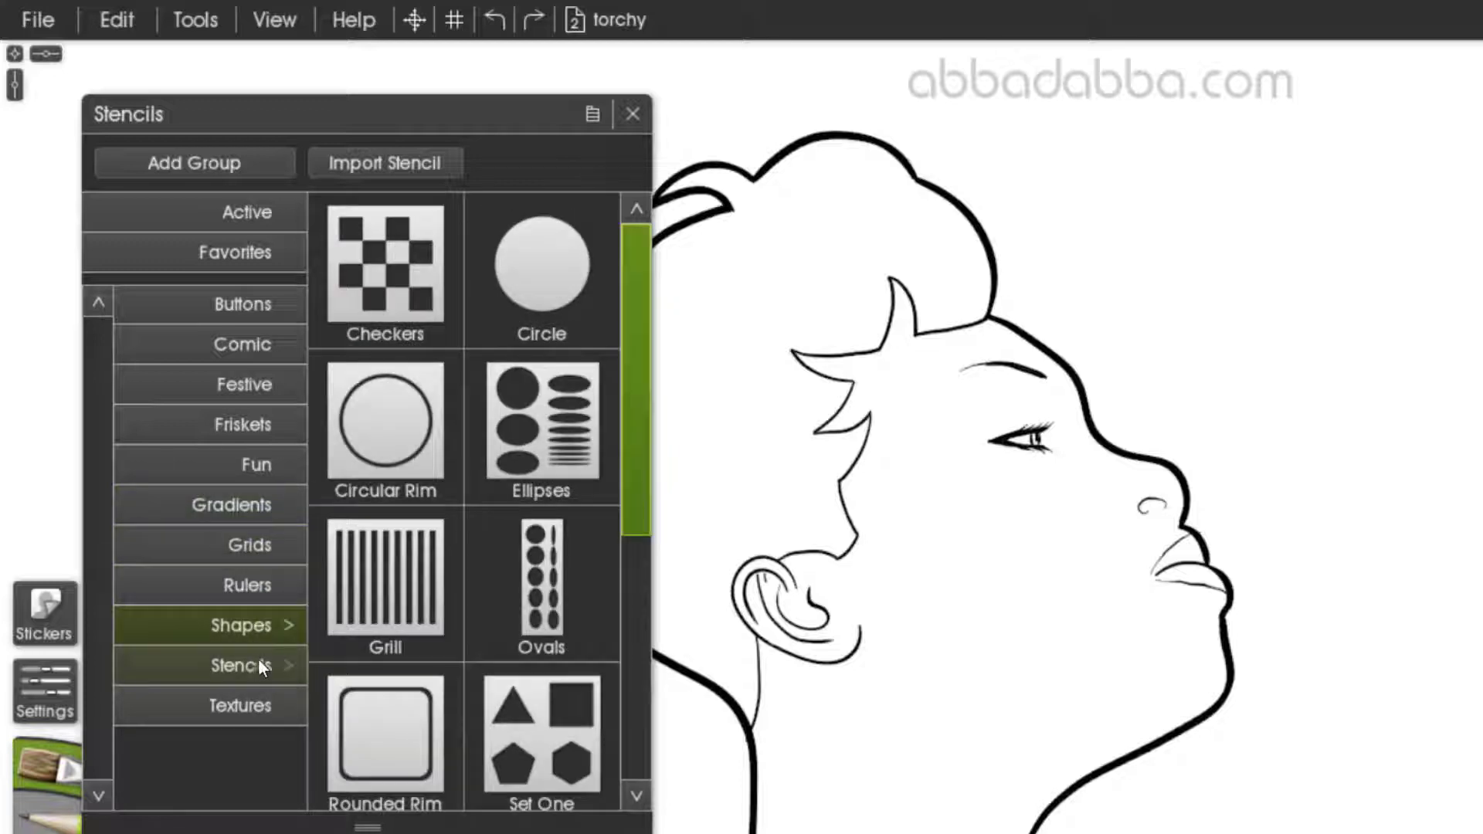
left_click(258, 658)
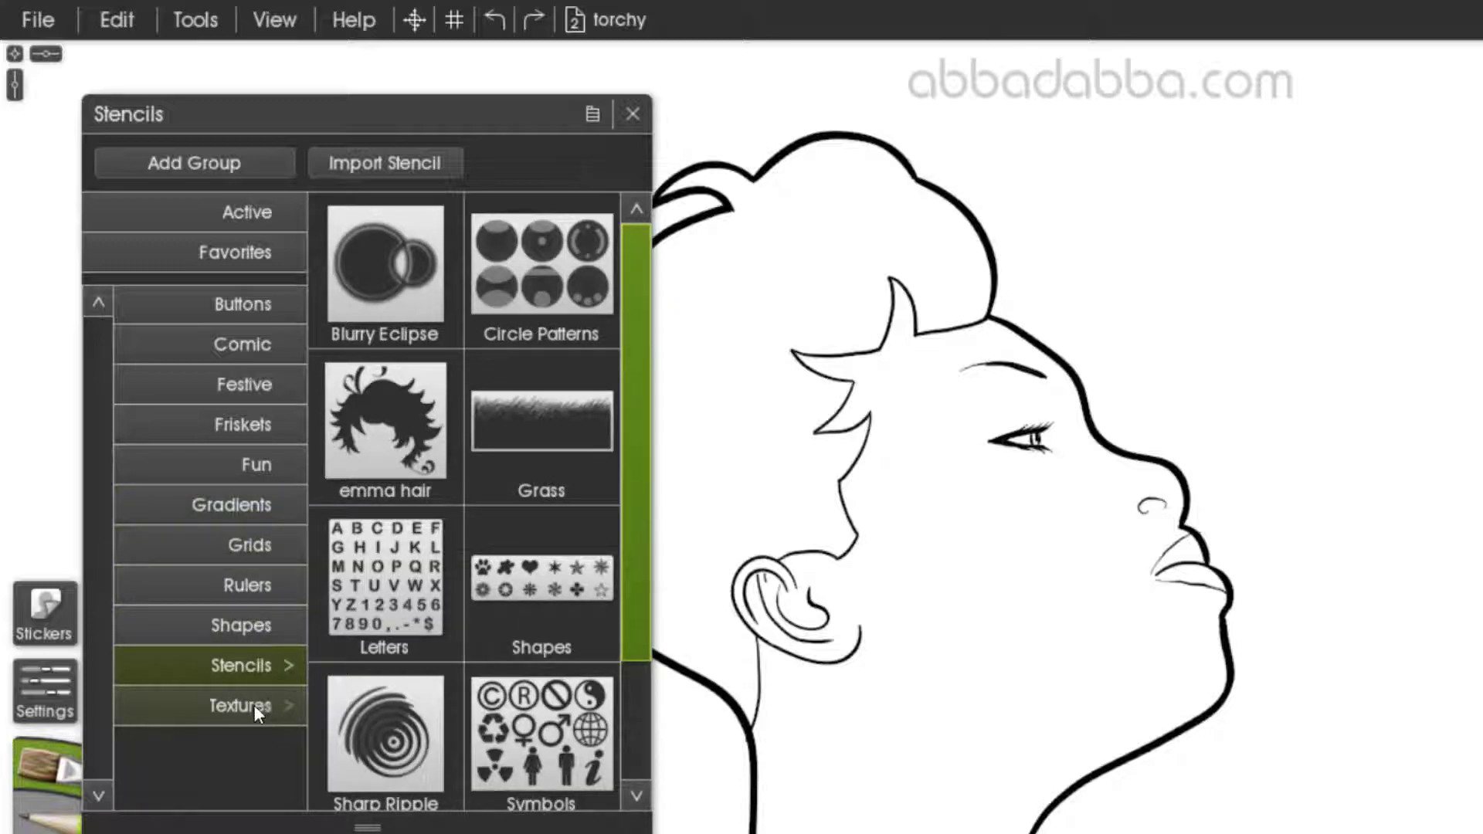
left_click(255, 705)
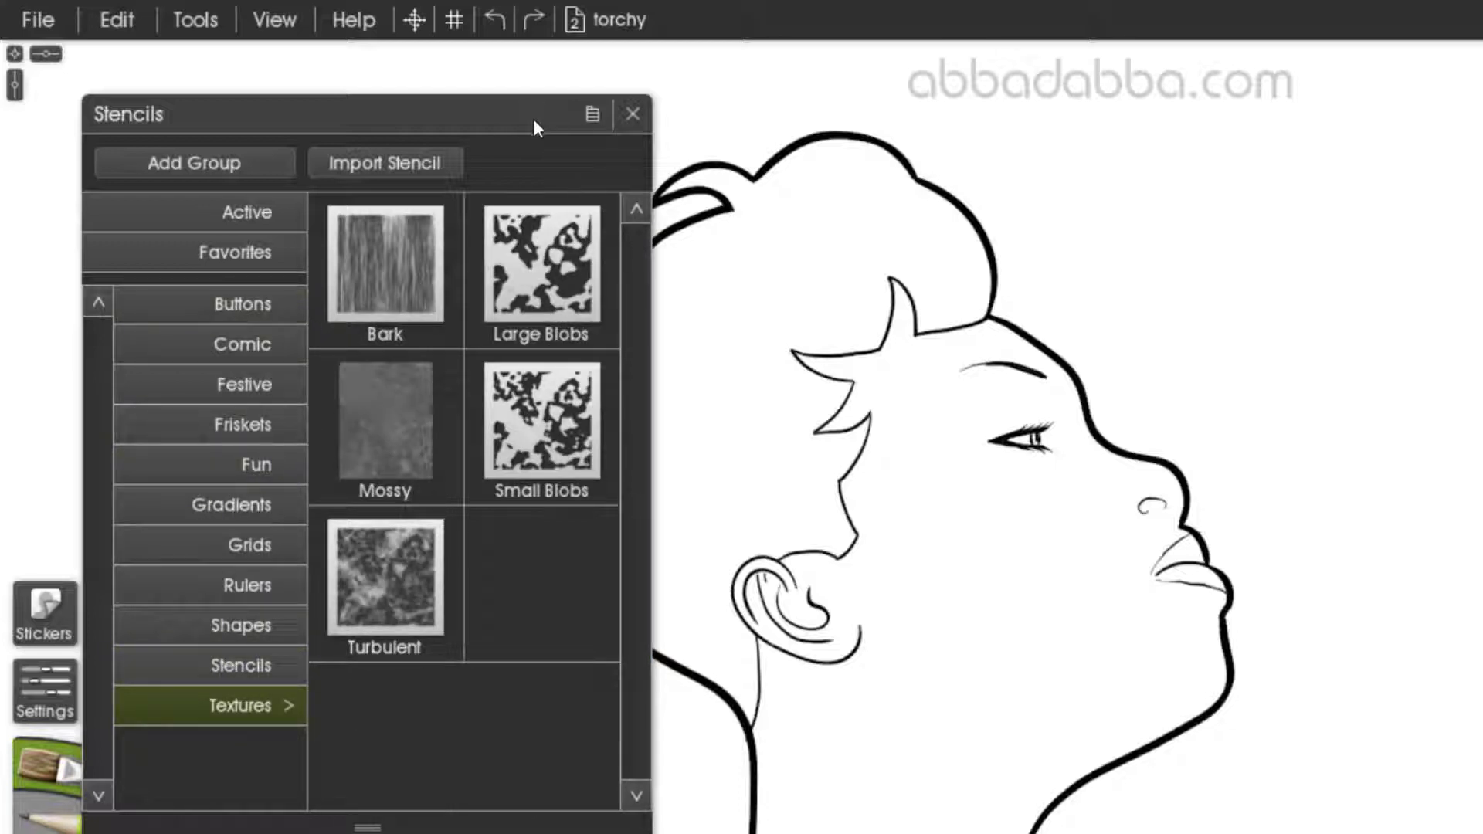
left_click_drag(533, 118, 488, 133)
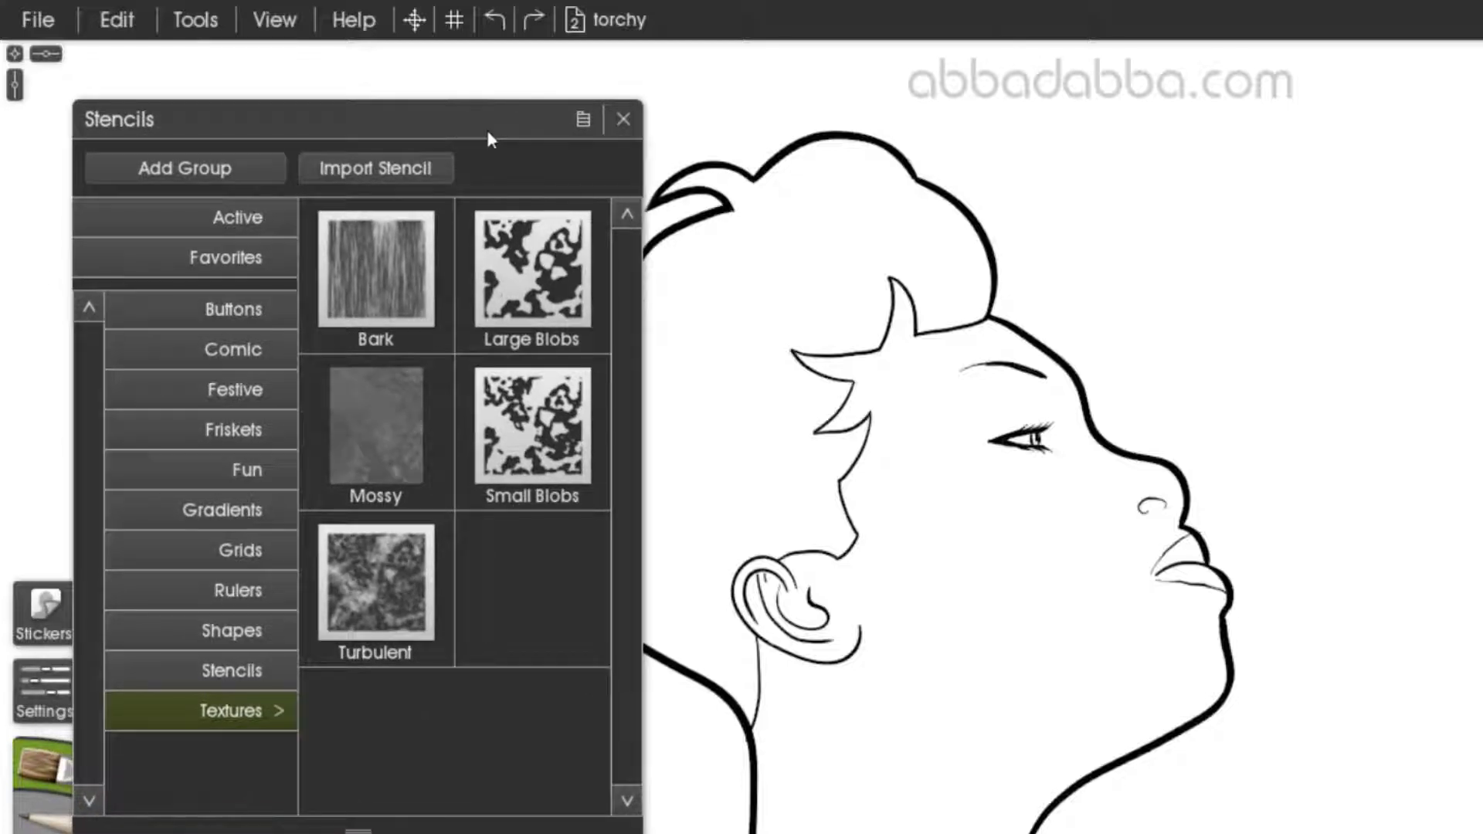
left_click(622, 120)
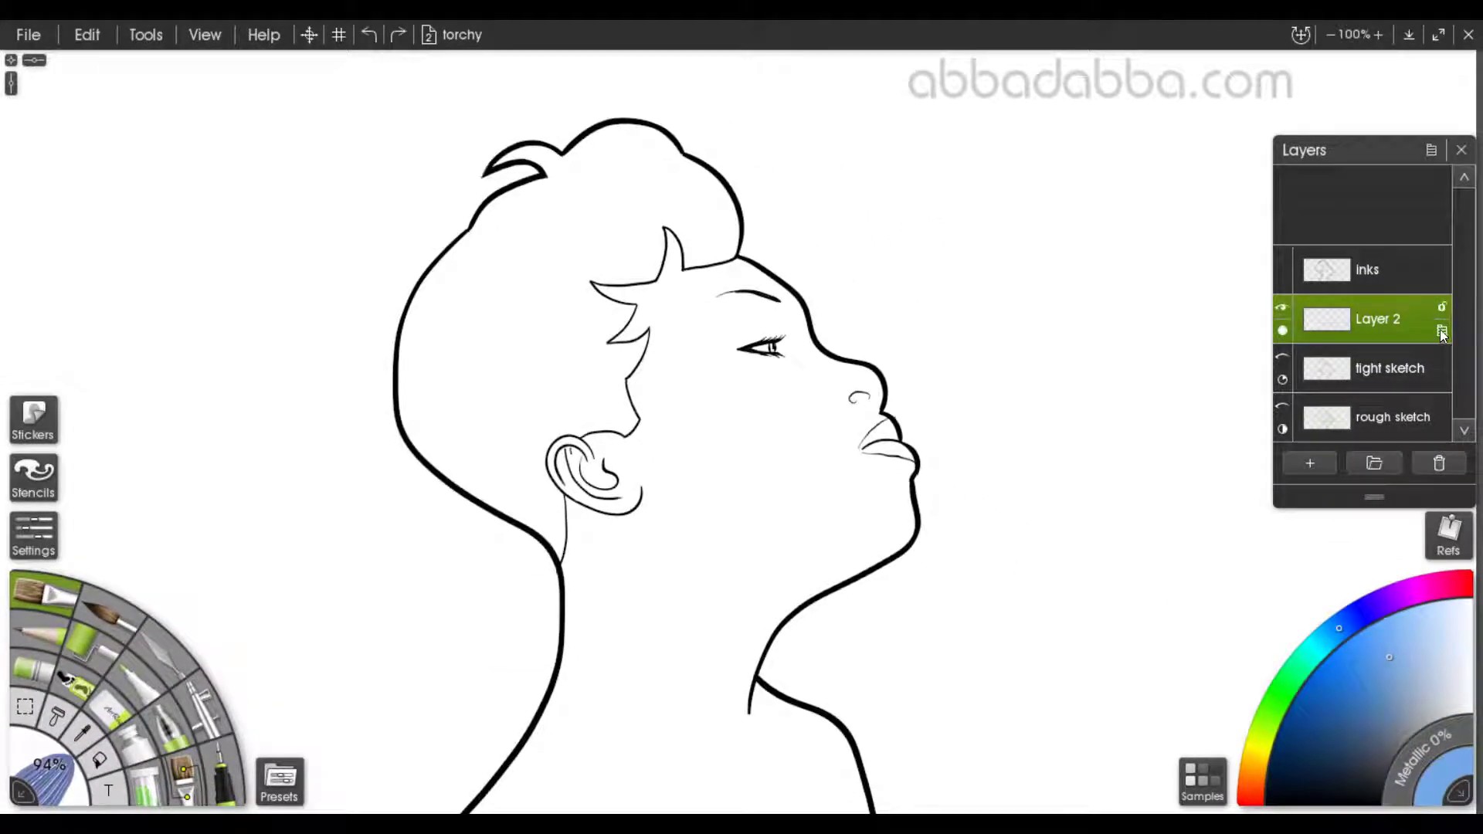
Step: Rename the empty layer beneath the inks layer as skin
left_click(1440, 331)
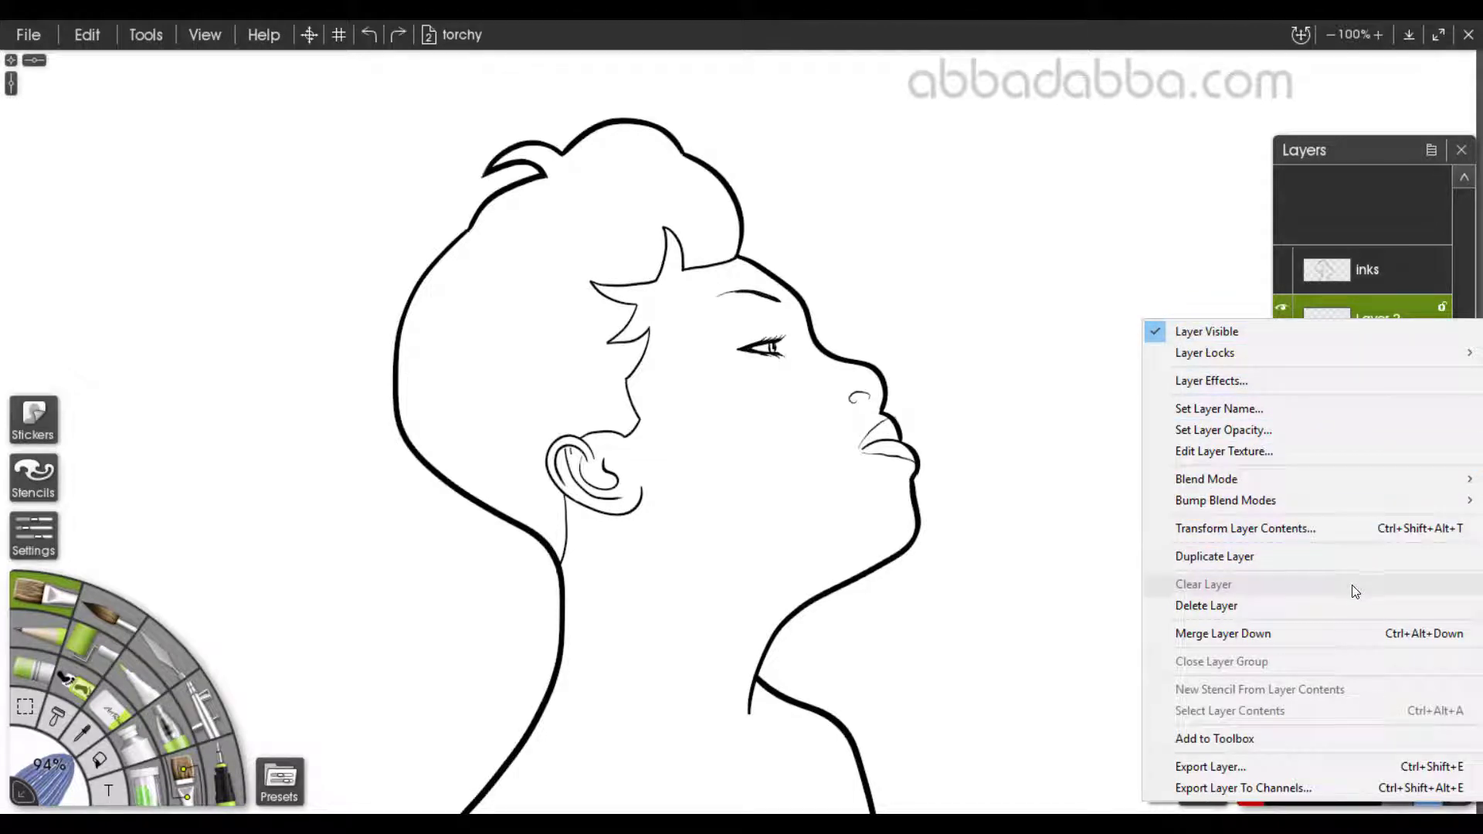
left_click(1313, 413)
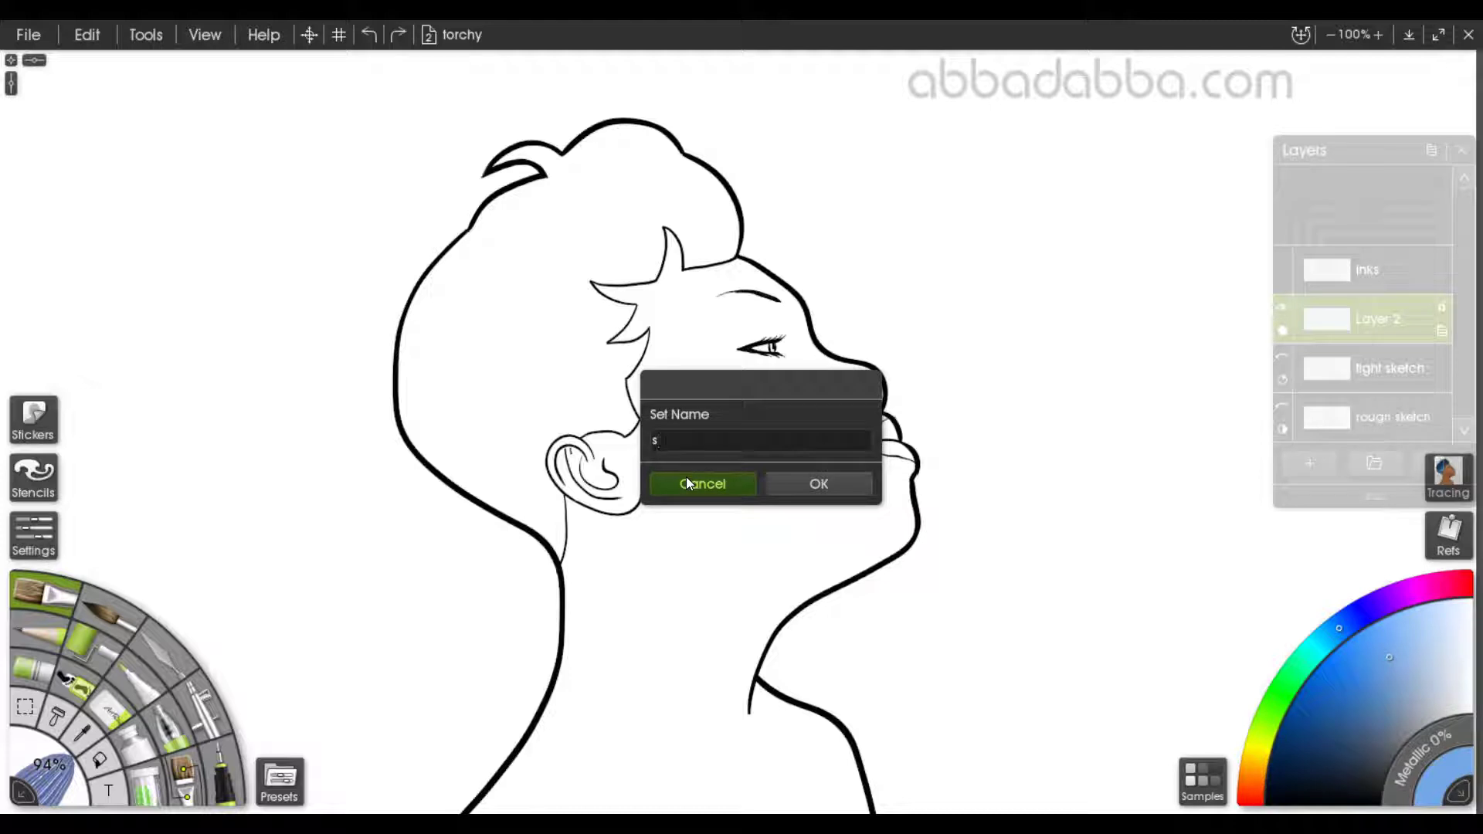
key("Return")
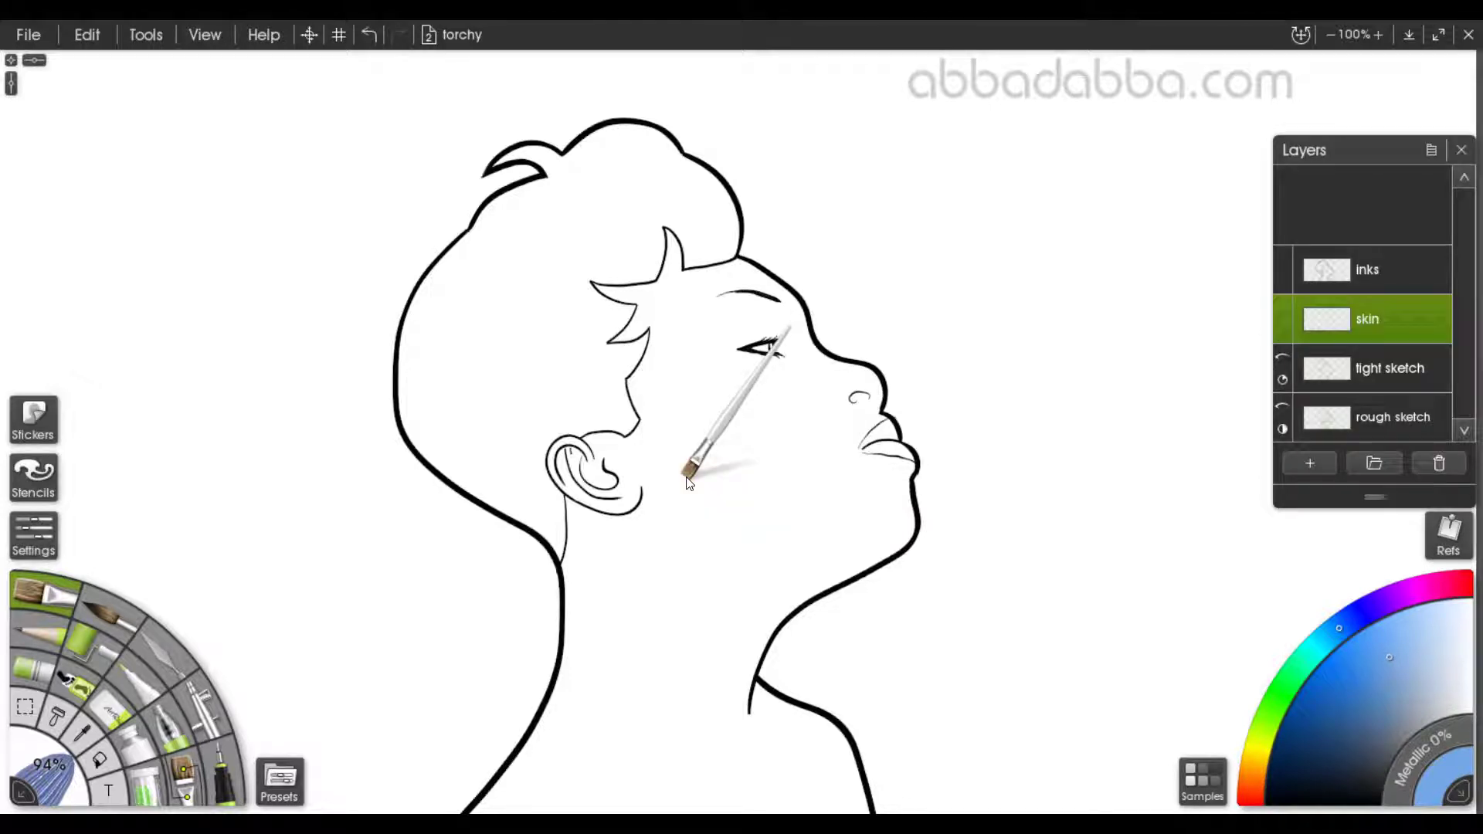
Step: Add a new layer above the skin layer and name it hair
left_click(1311, 463)
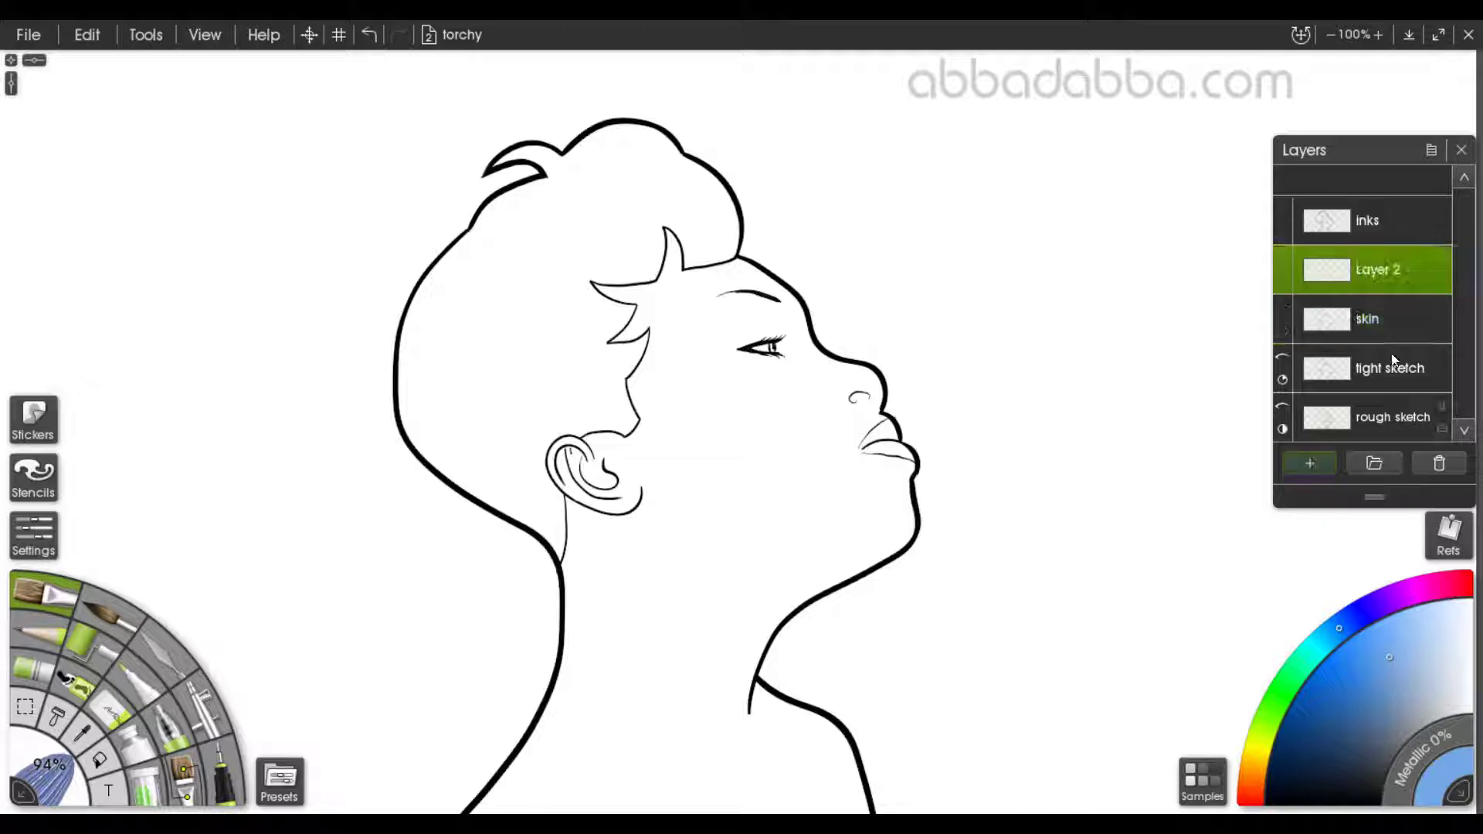
double_click(1386, 275)
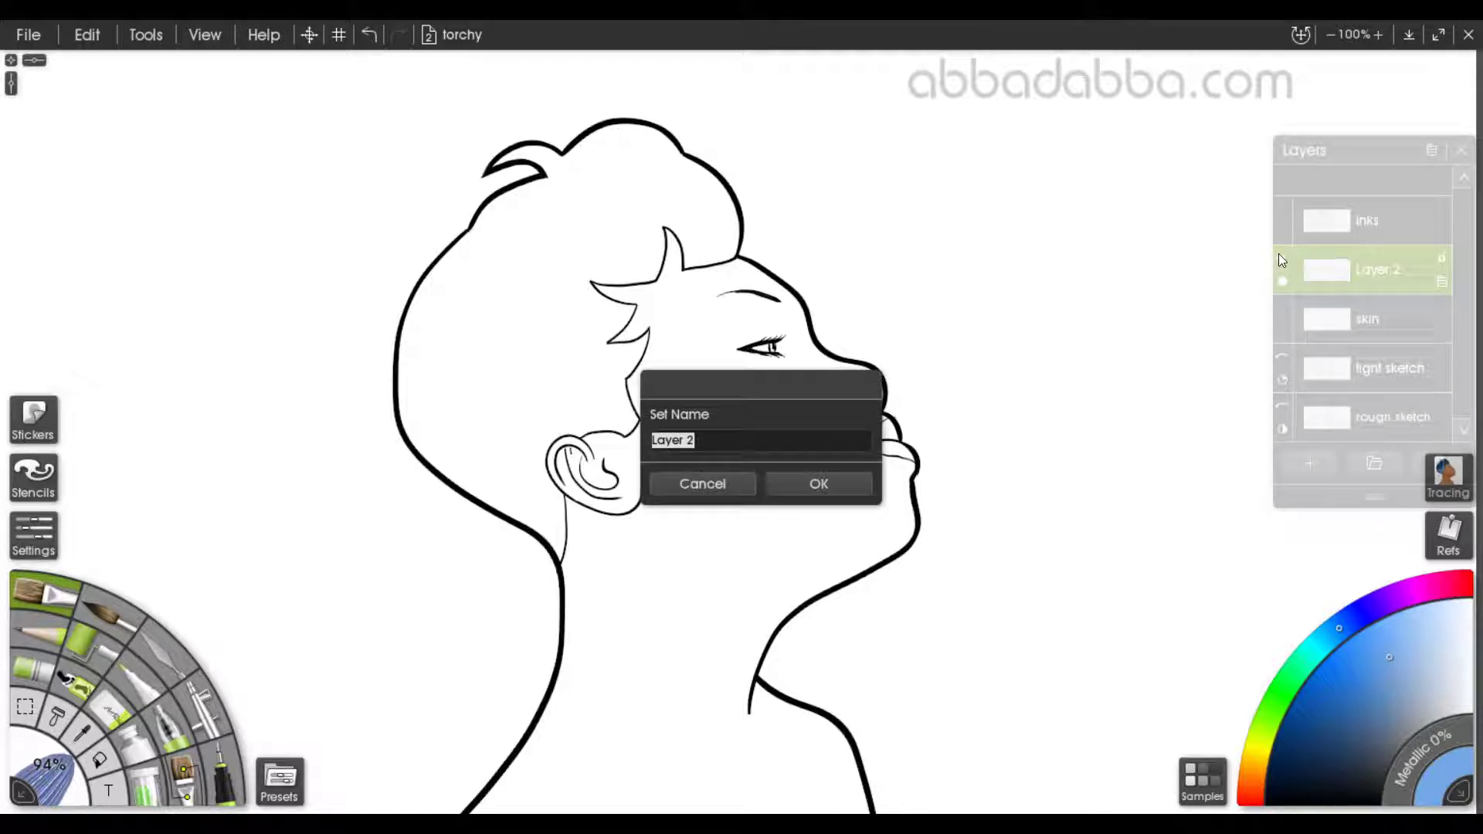
type("hair")
left_click(819, 484)
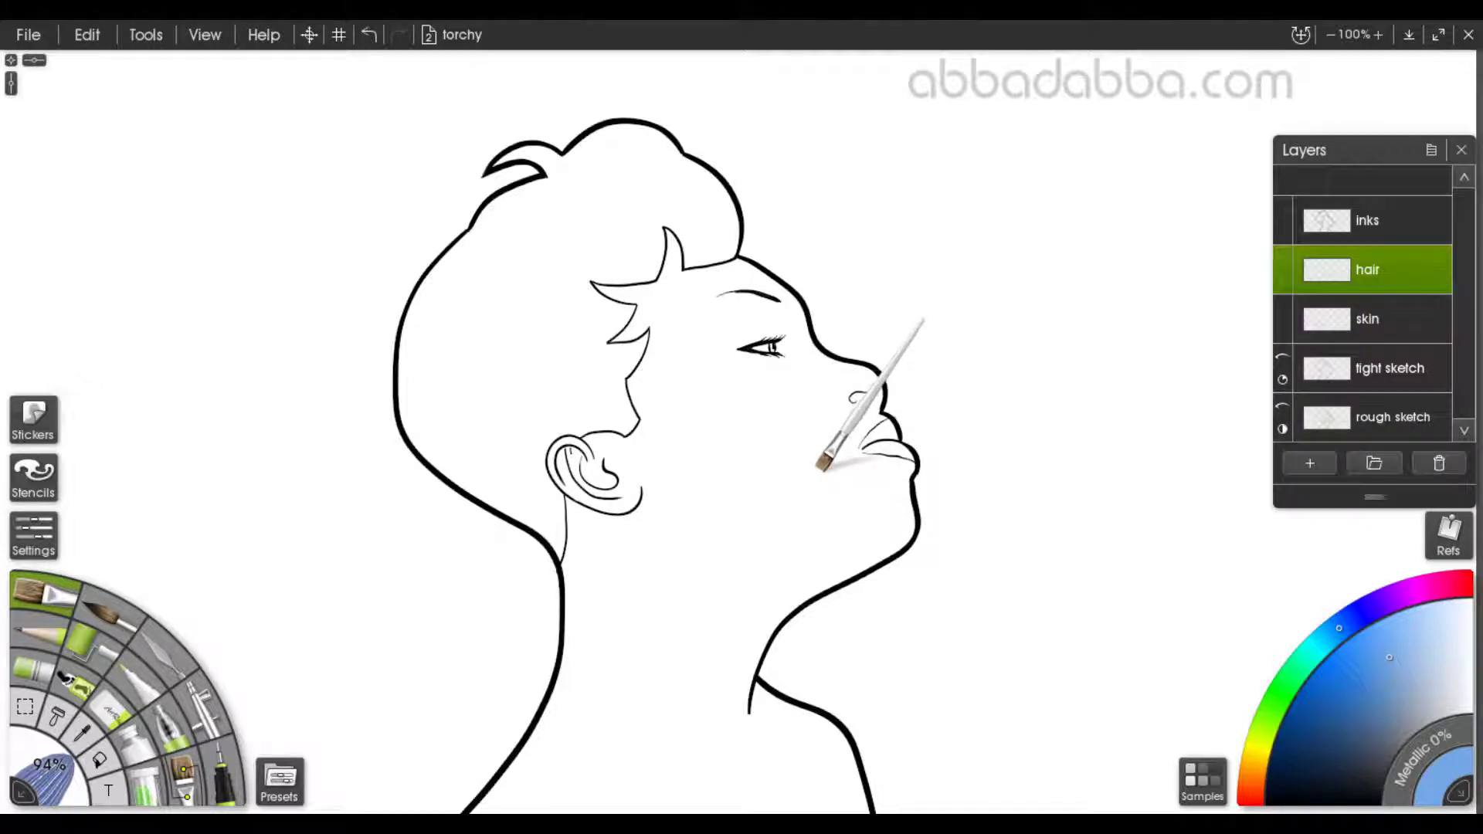
Step: Flood-fill the face, neck and ear with light blue on the skin layer, and review the fill settings
left_click(1392, 322)
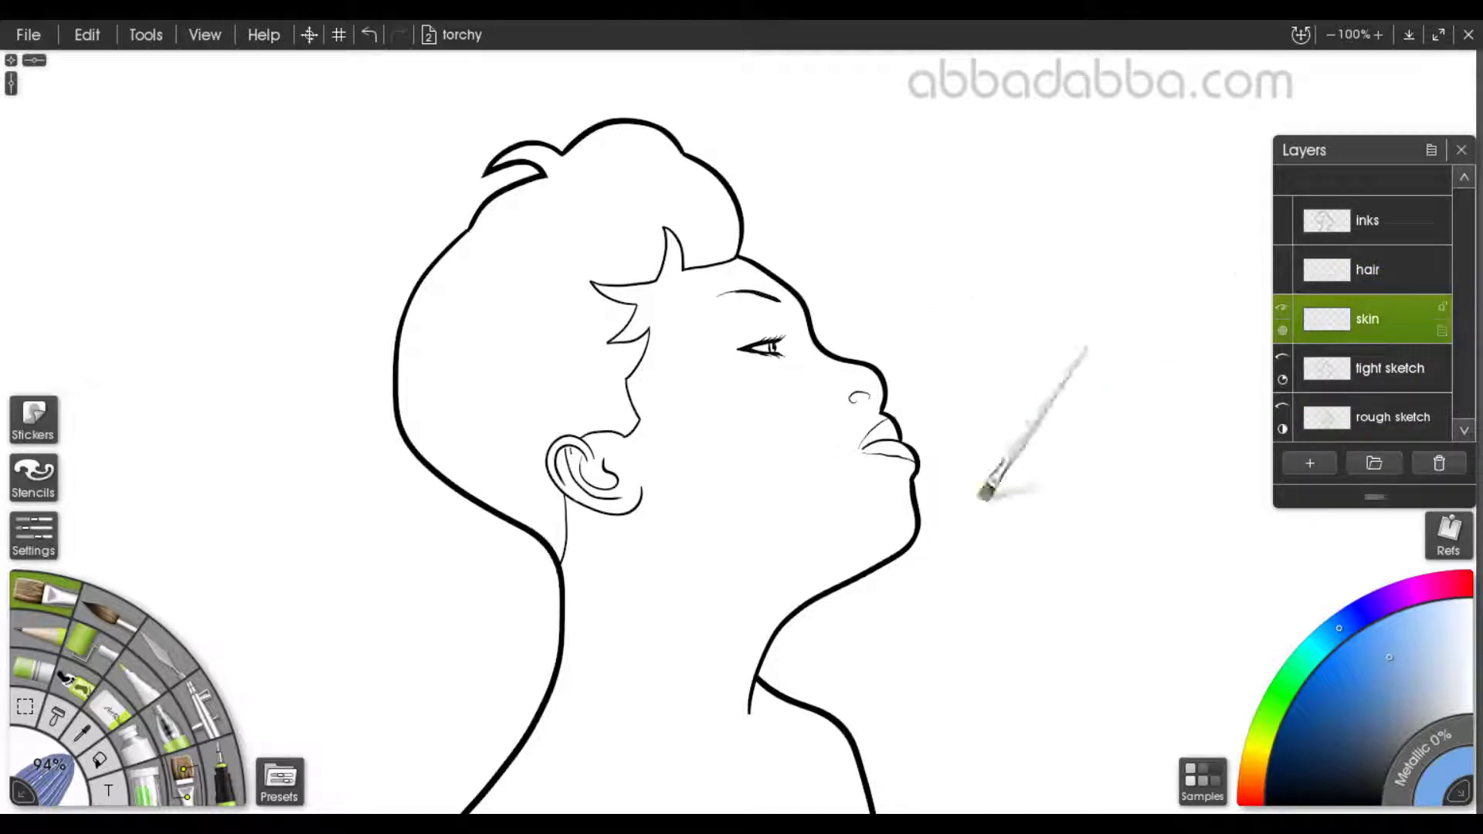
left_click(99, 761)
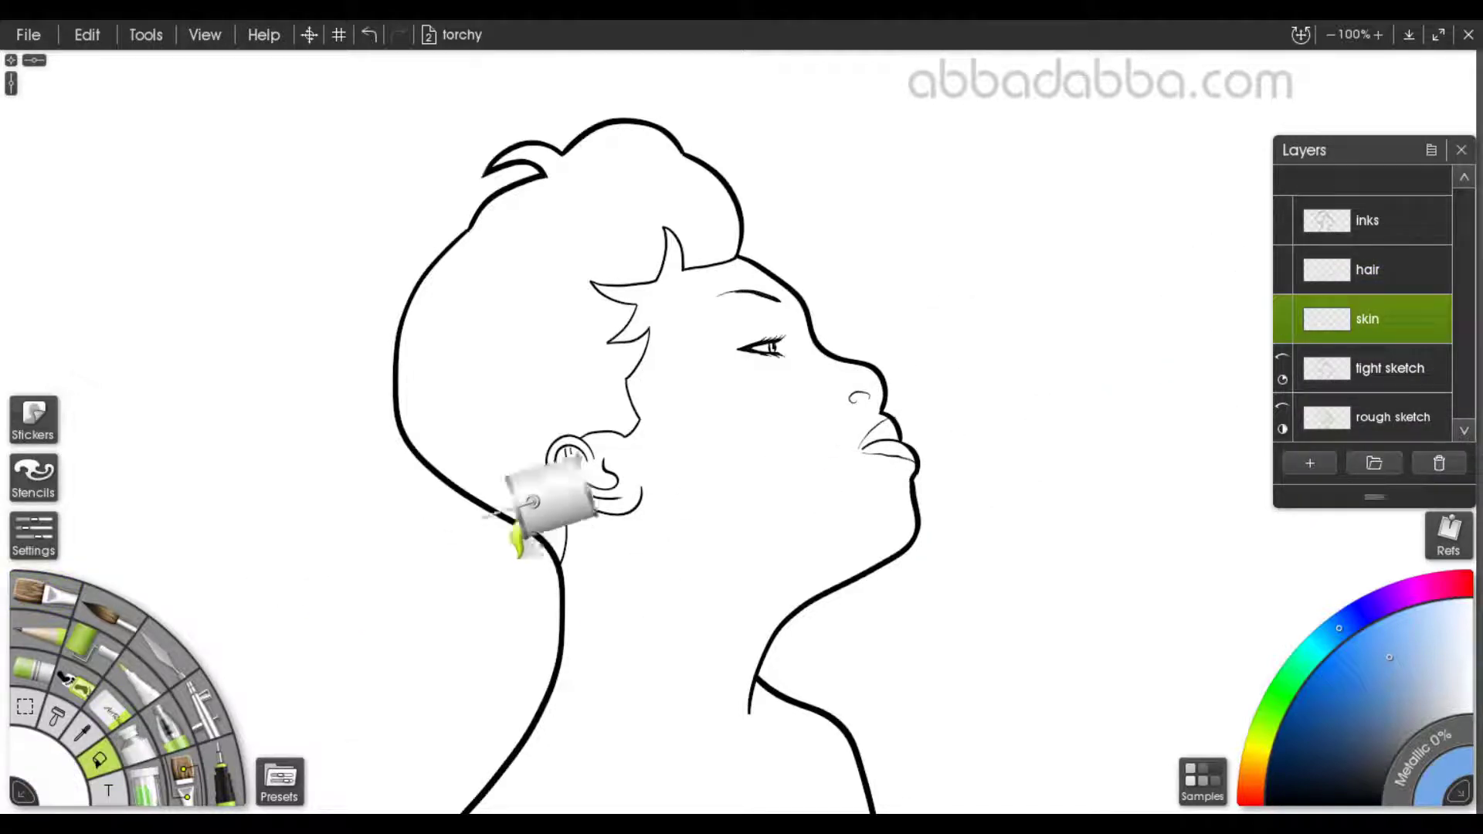
left_click(734, 463)
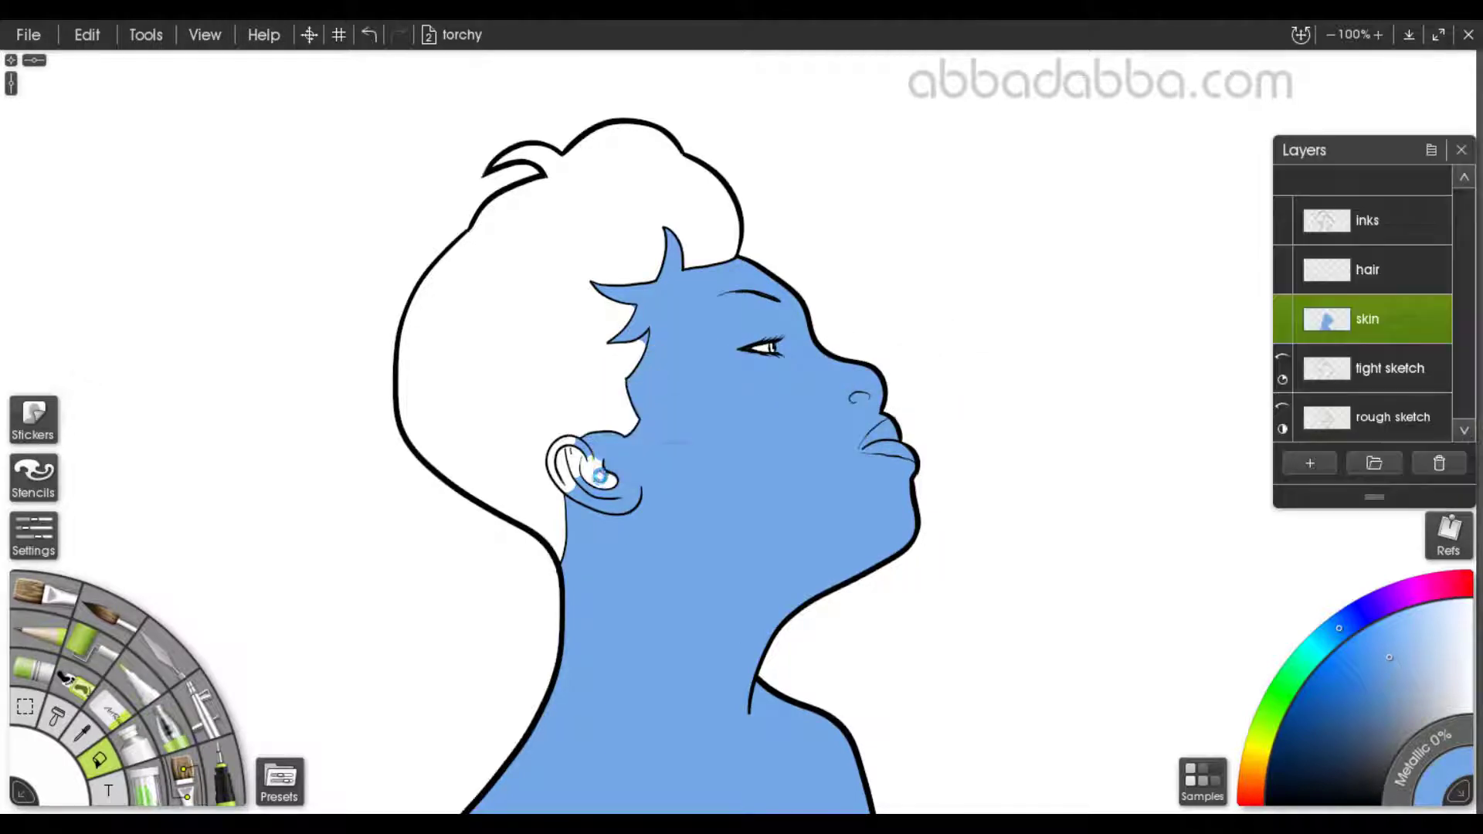
left_click(584, 460)
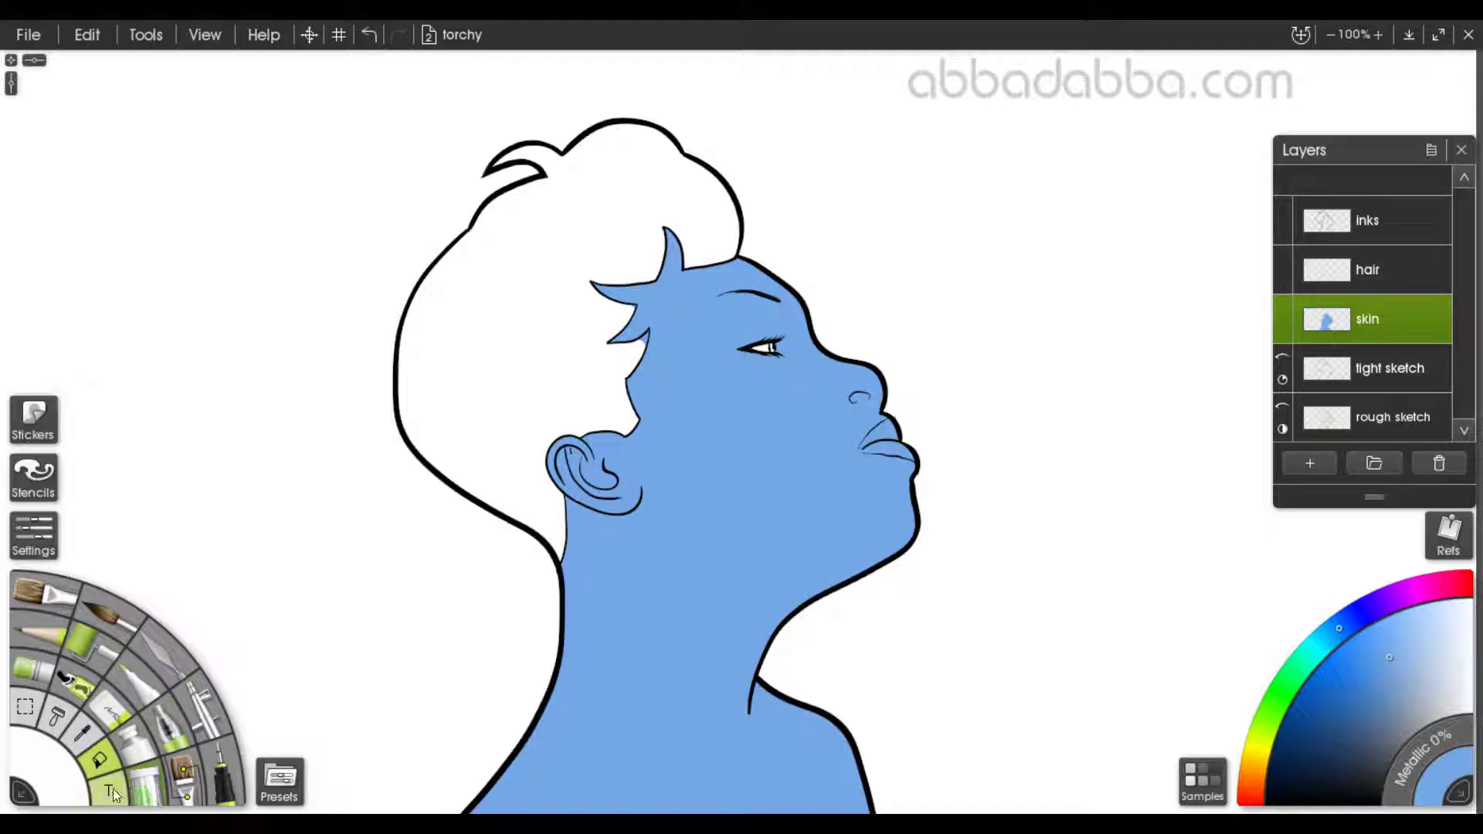
left_click(44, 553)
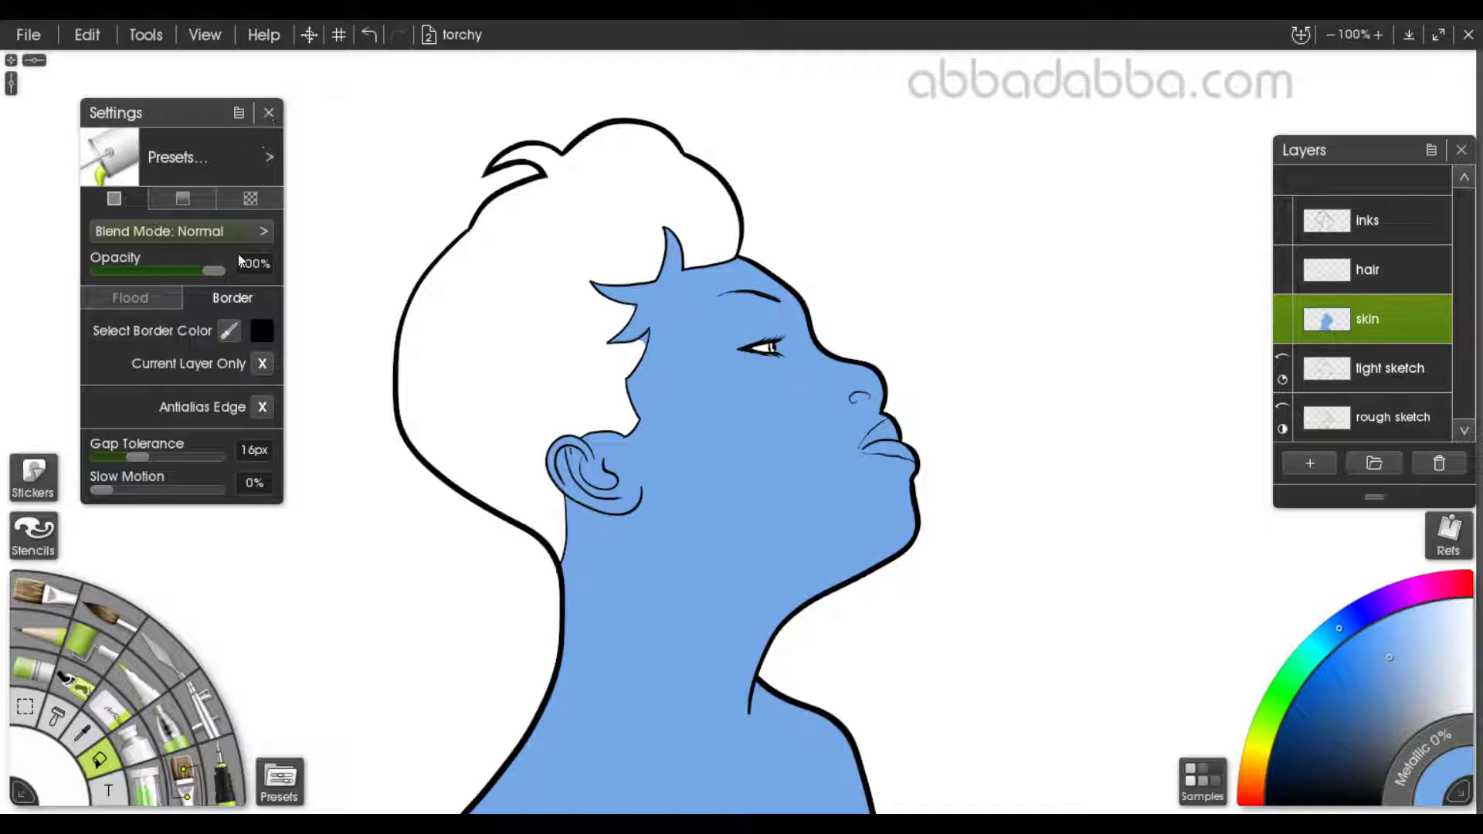
left_click(269, 114)
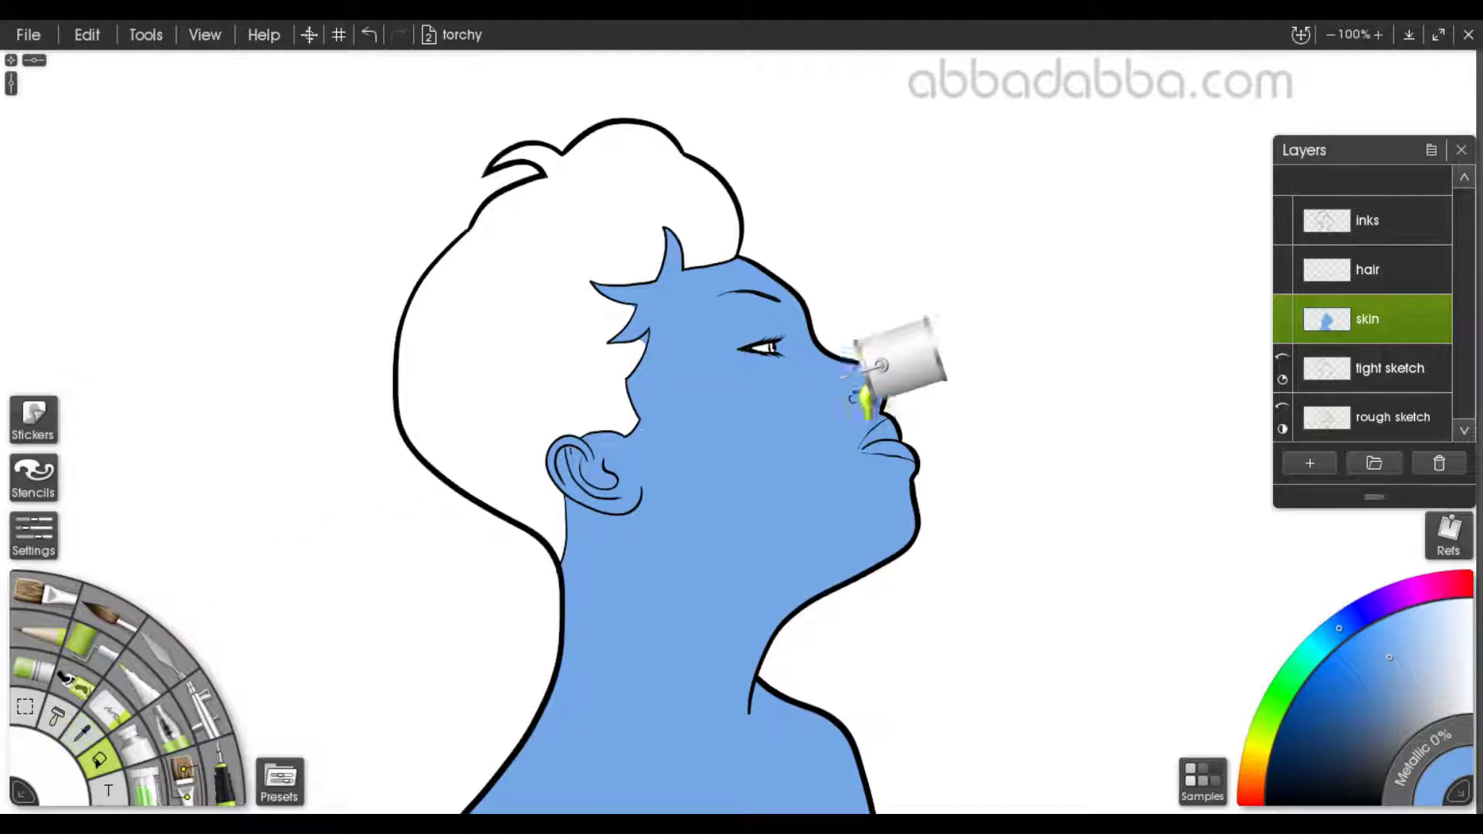
Step: Fill the hair with a darker blue on the hair layer and check it with the skin layer hidden
left_click(1389, 271)
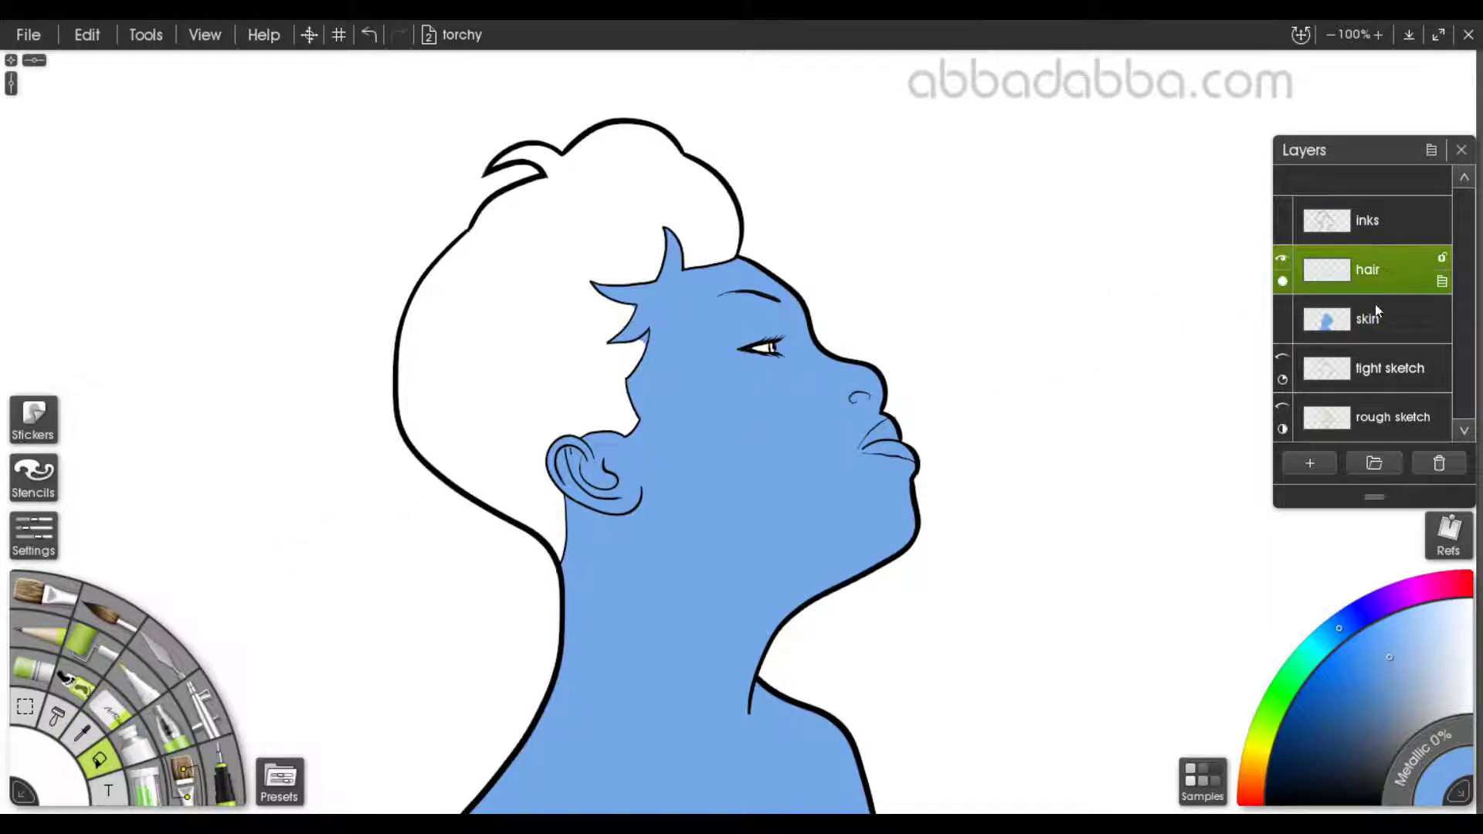
left_click(1330, 695)
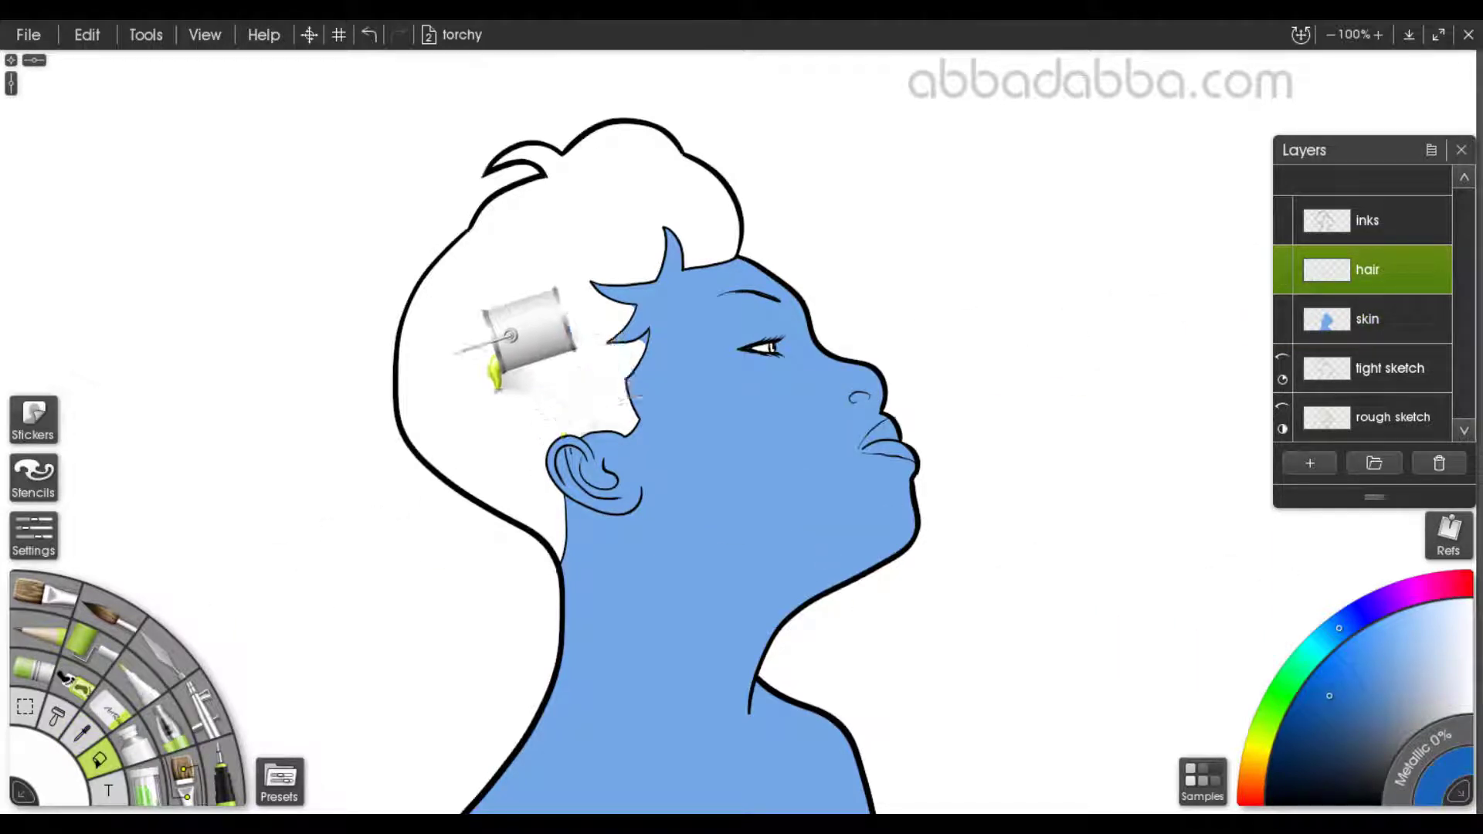
left_click(492, 345)
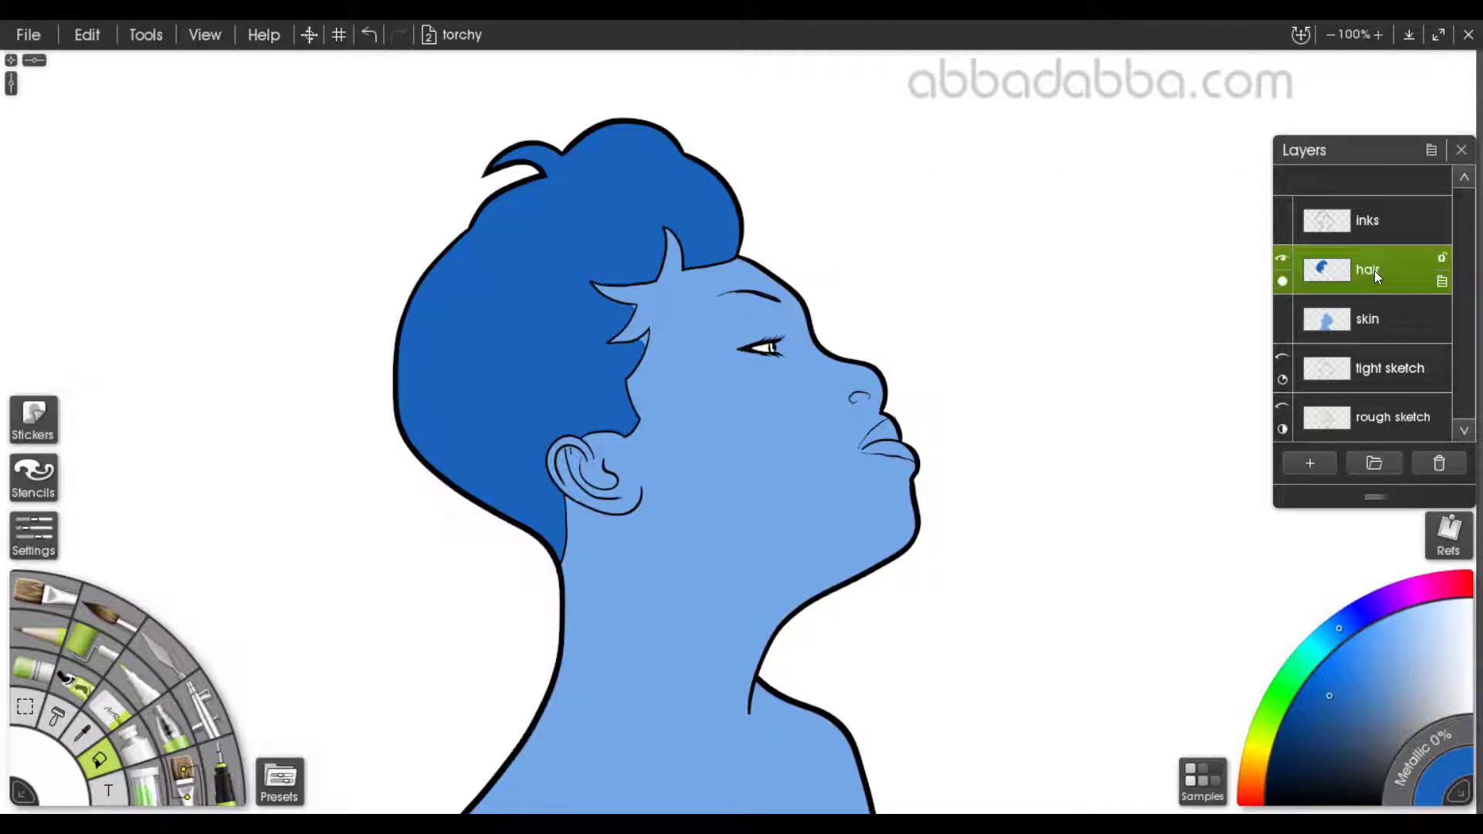
left_click(1282, 308)
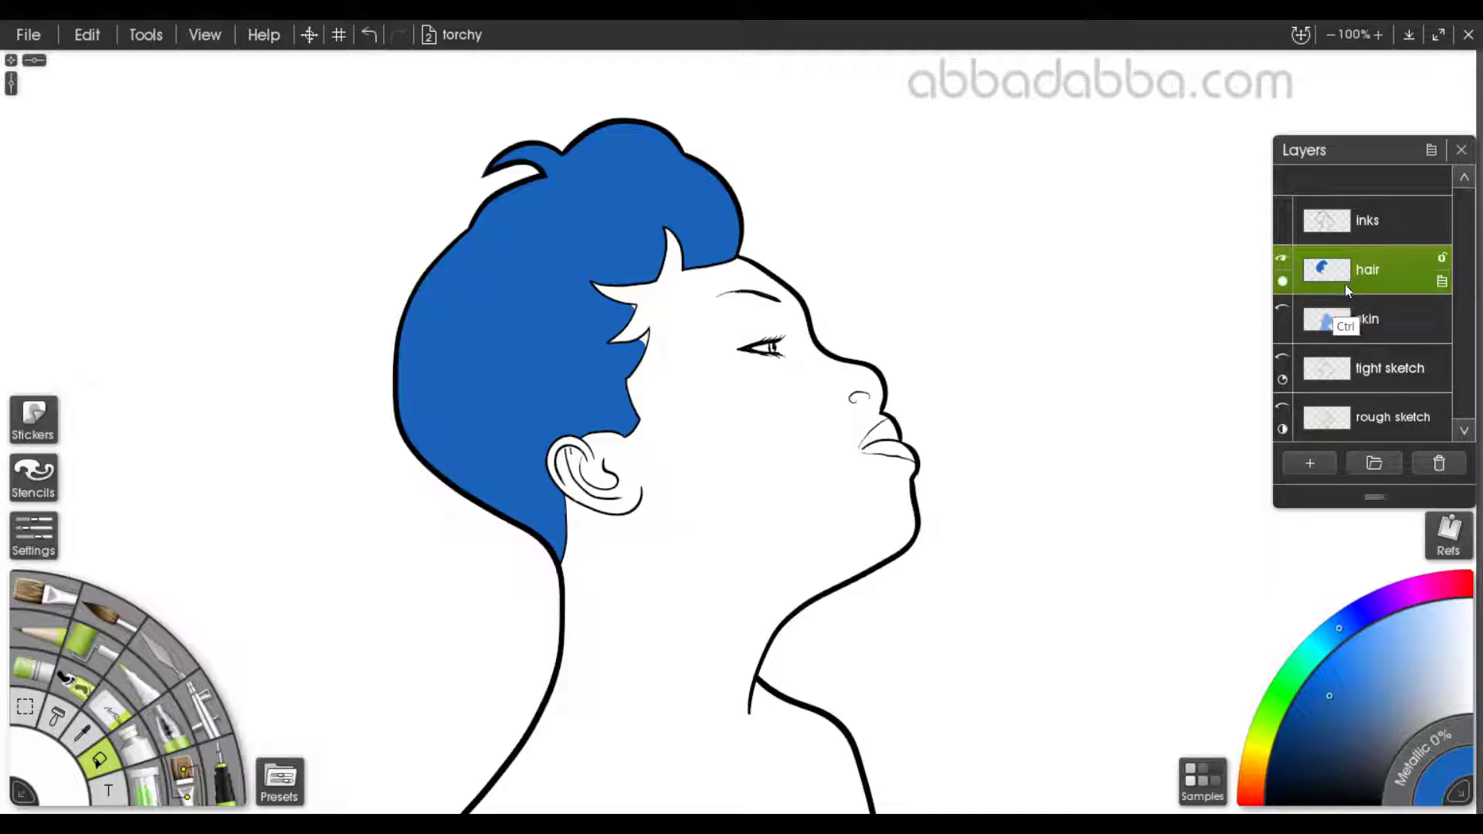
left_click(1282, 310)
Step: Undo the hair fill and redo it in the same darker blue with the skin layer hidden
key("ctrl+z")
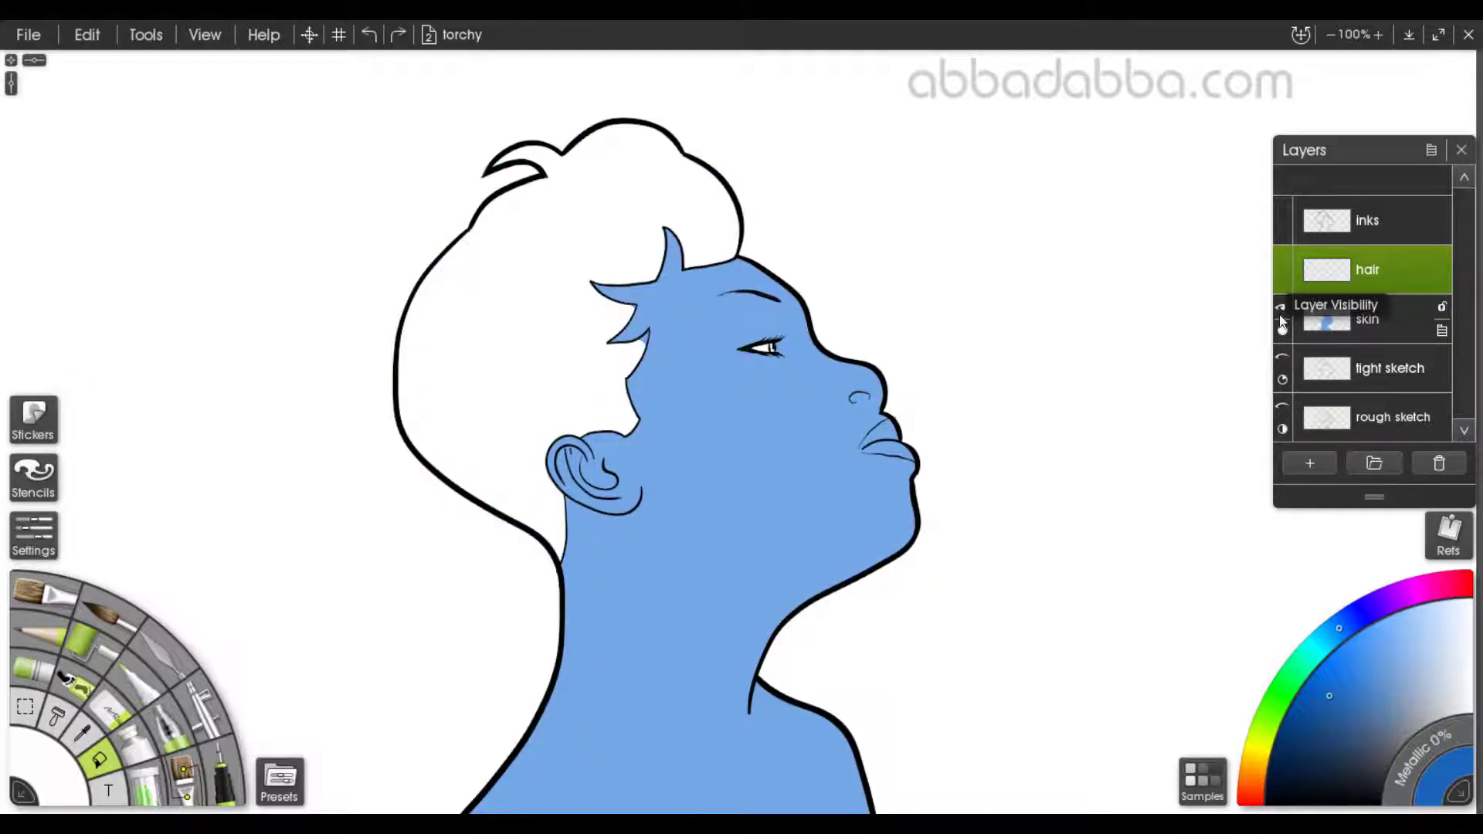
left_click(1282, 311)
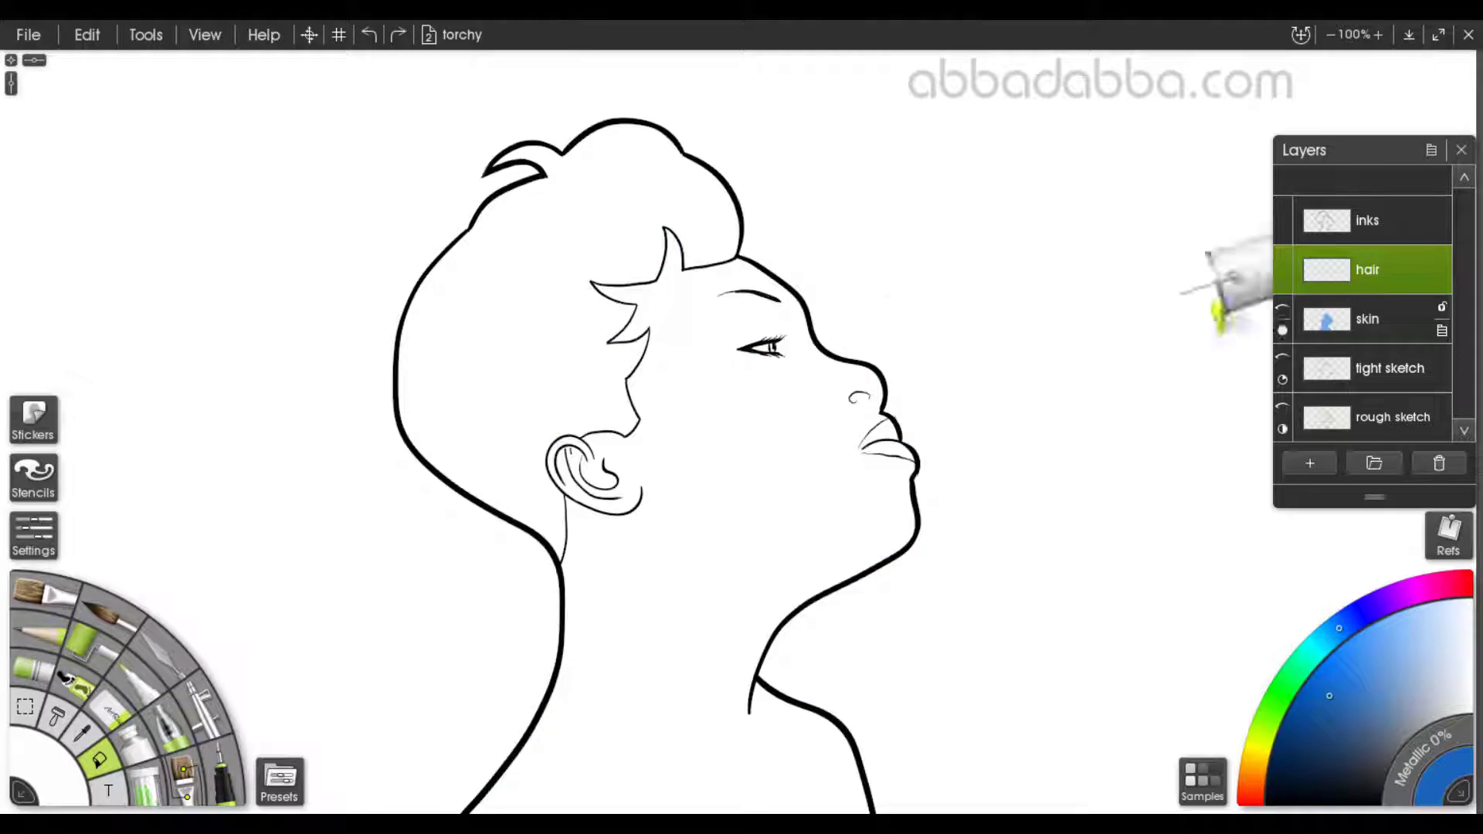
left_click(526, 303)
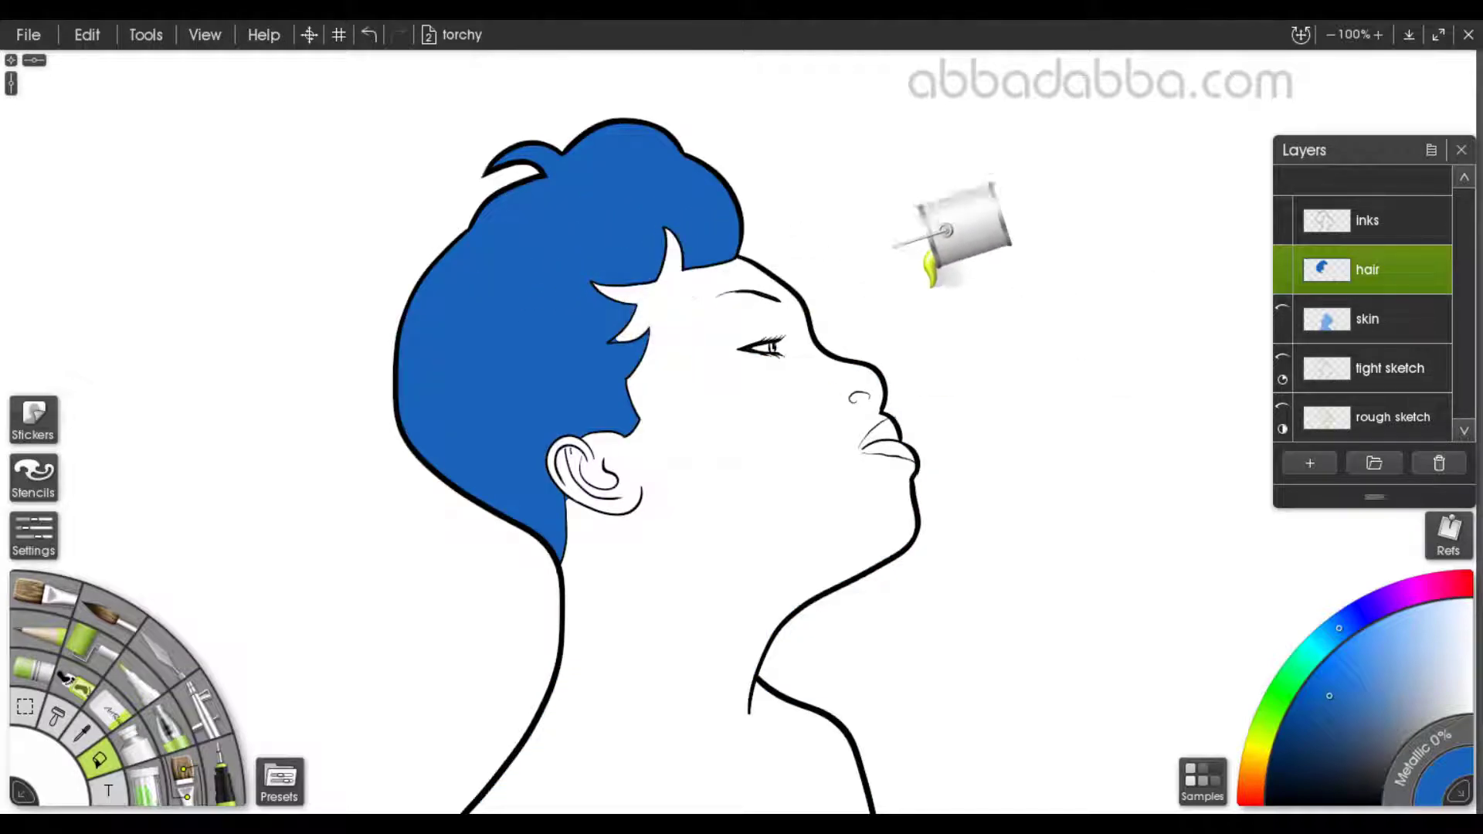
Step: Toggle the Current Layer Only option in the fill tool's border settings
left_click(35, 536)
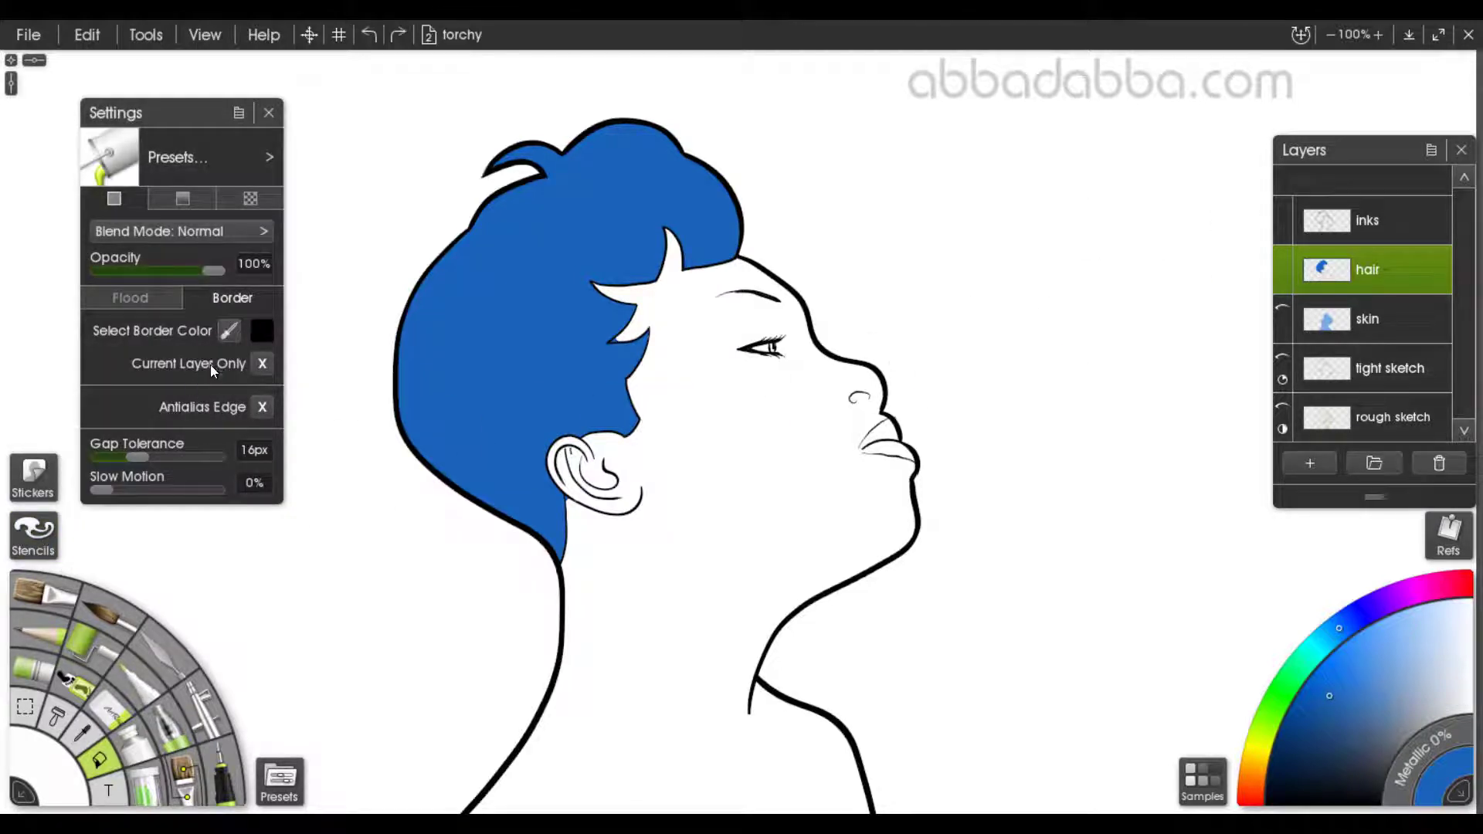
left_click(261, 364)
left_click(269, 114)
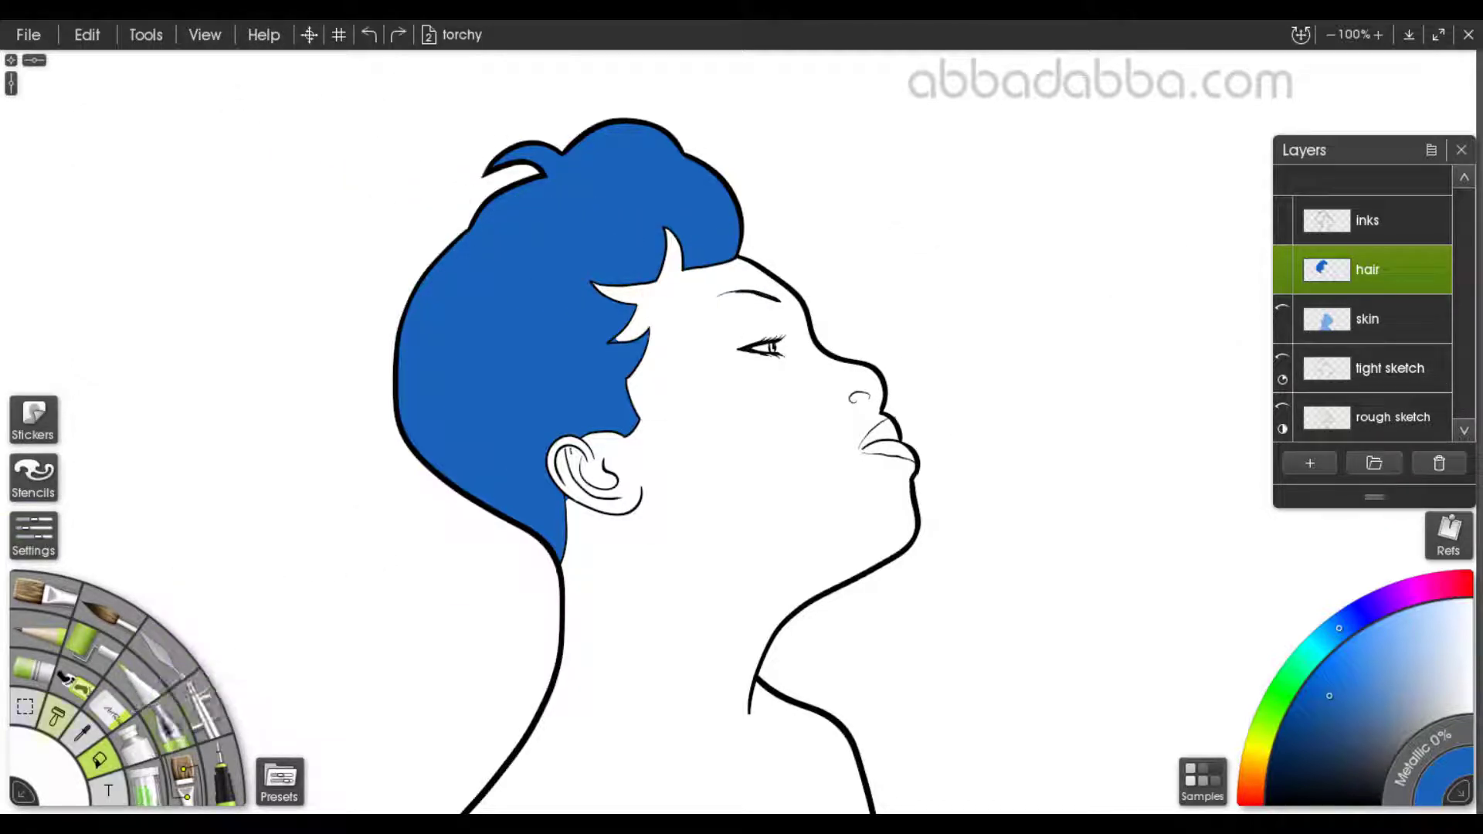
Step: Switch to a freehand selection in Replace mode and outline the stray hair colour in the skin's pointed tip above the ear for cleanup
left_click(26, 707)
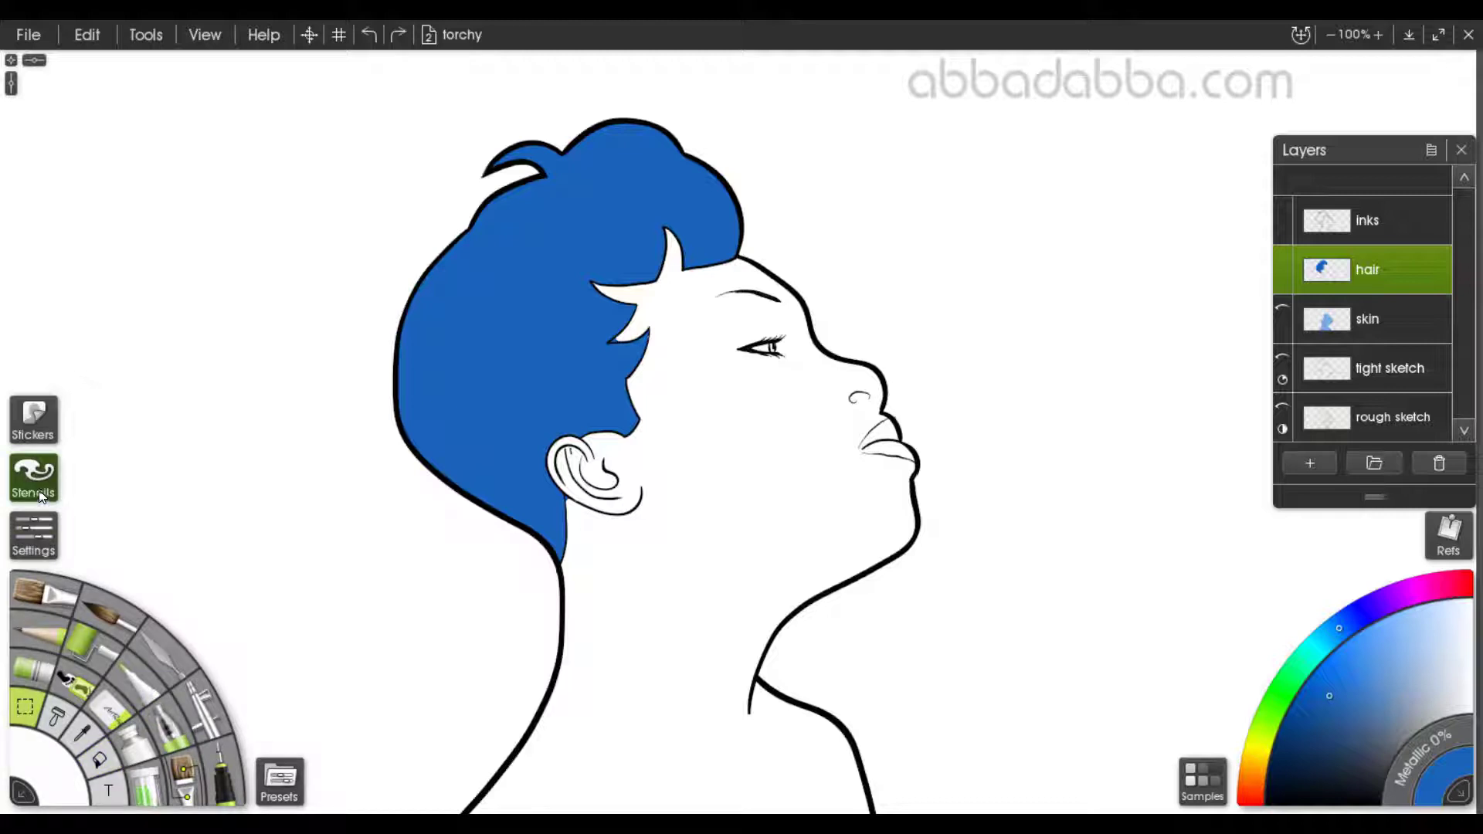
left_click(40, 533)
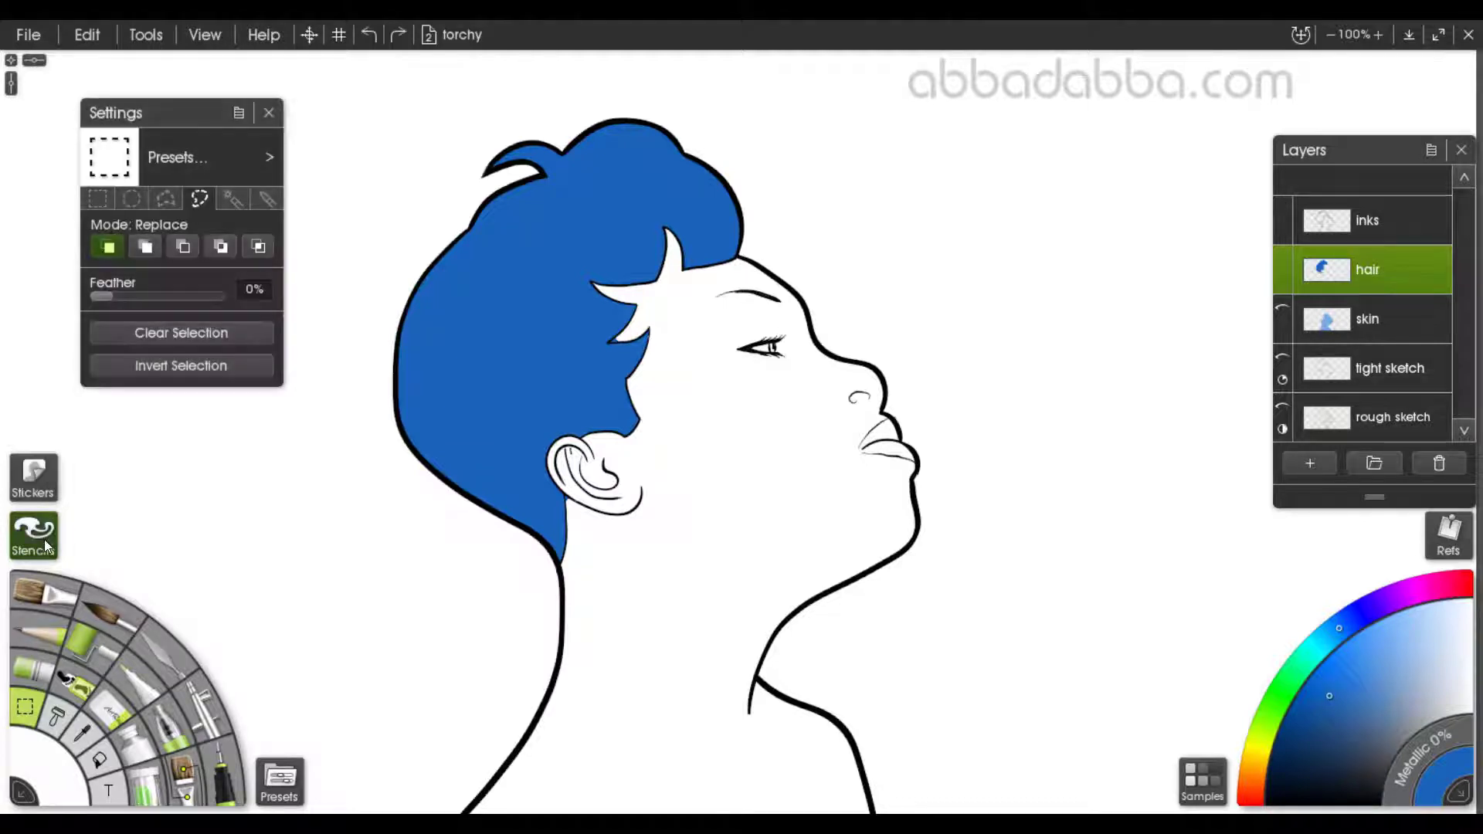
left_click(198, 199)
left_click(268, 113)
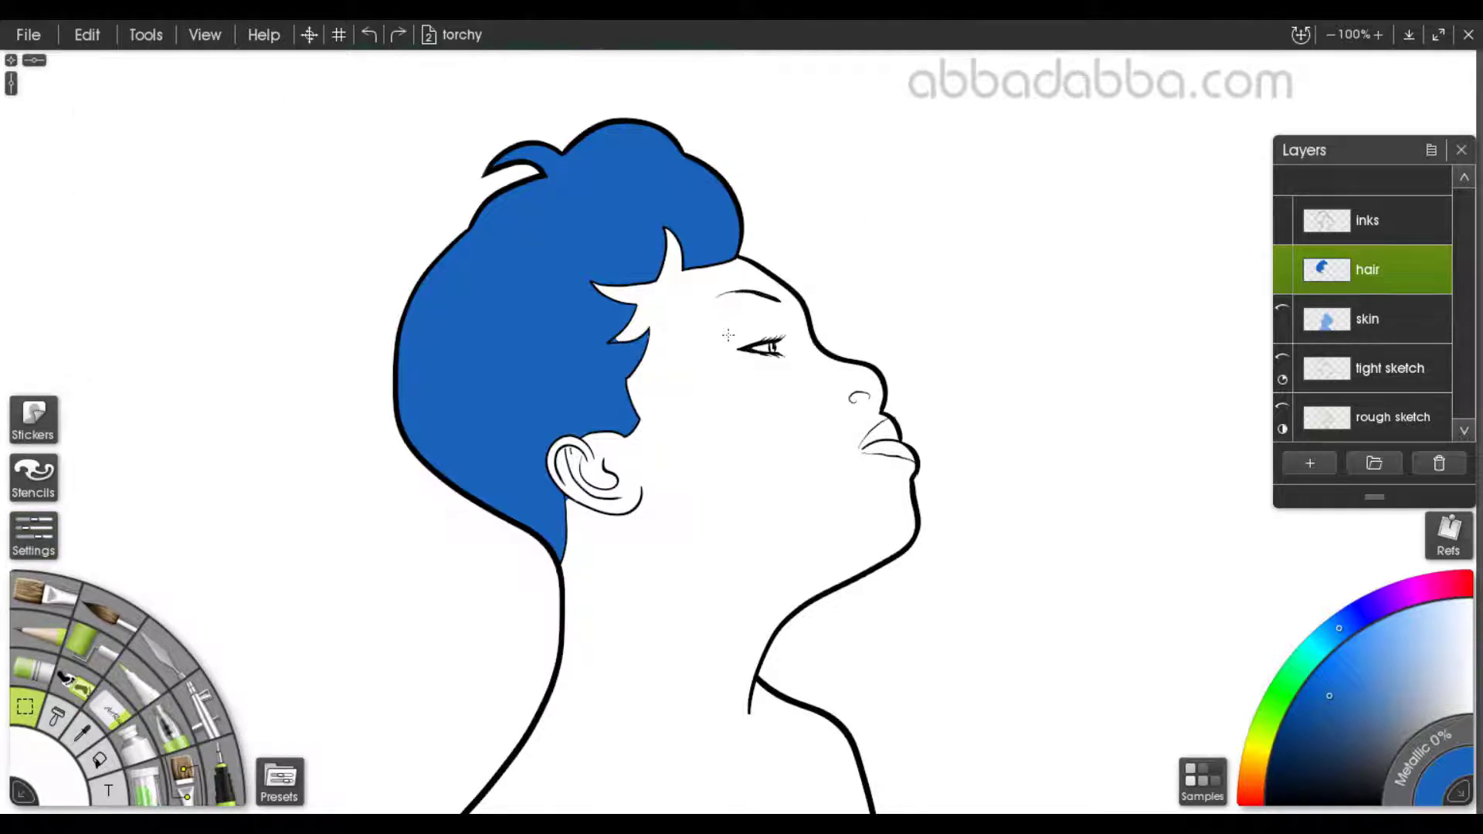
scroll(729, 334, "up", 4)
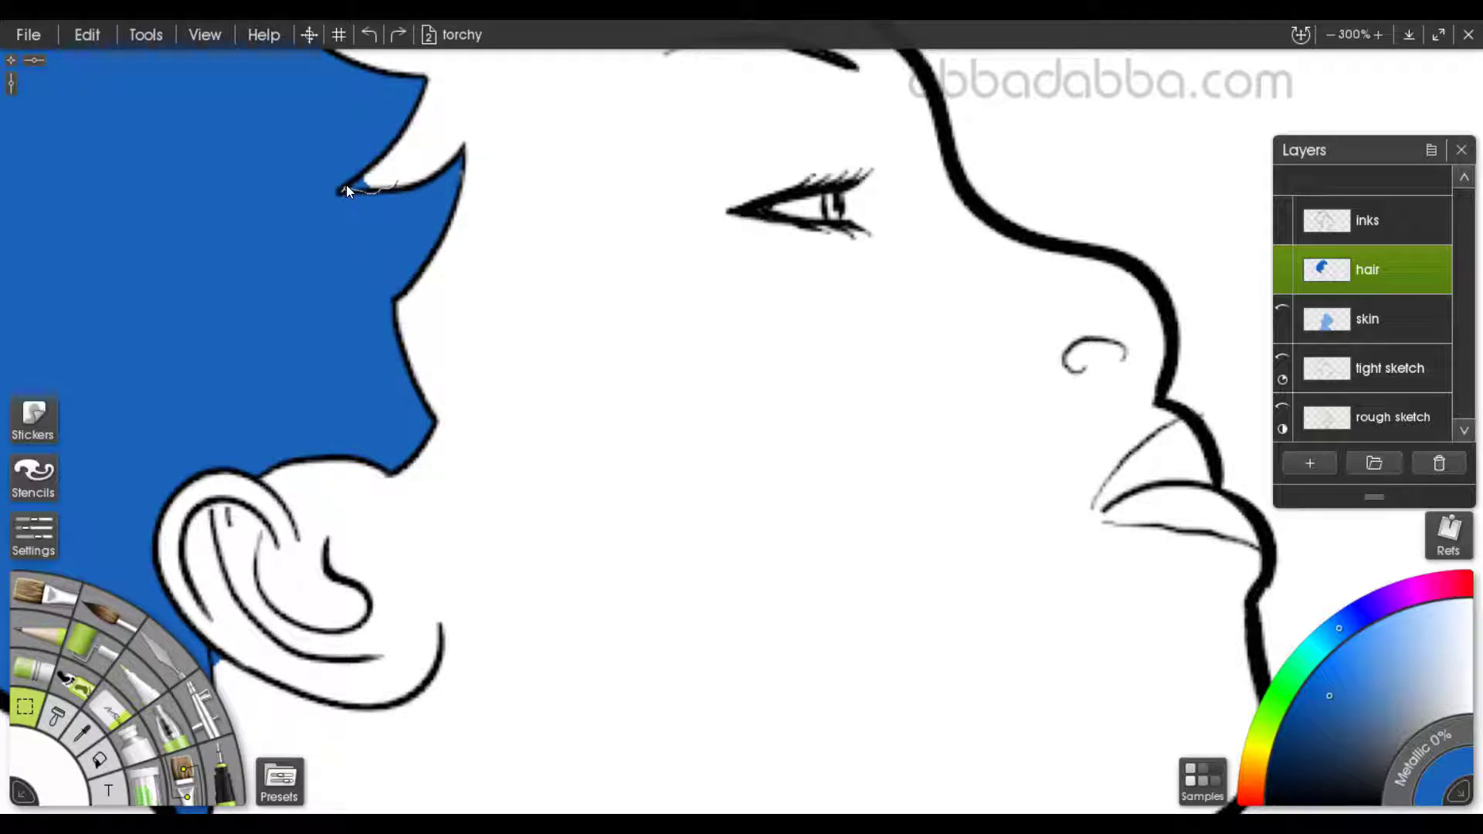
mouse_move(371, 182)
left_mouse_down()
mouse_move(352, 185)
mouse_move(371, 189)
left_mouse_up()
Step: Hide the hair layer, show the skin layer, and clean the stray skin colour out of the two hair points using freehand selections
left_click(1282, 281)
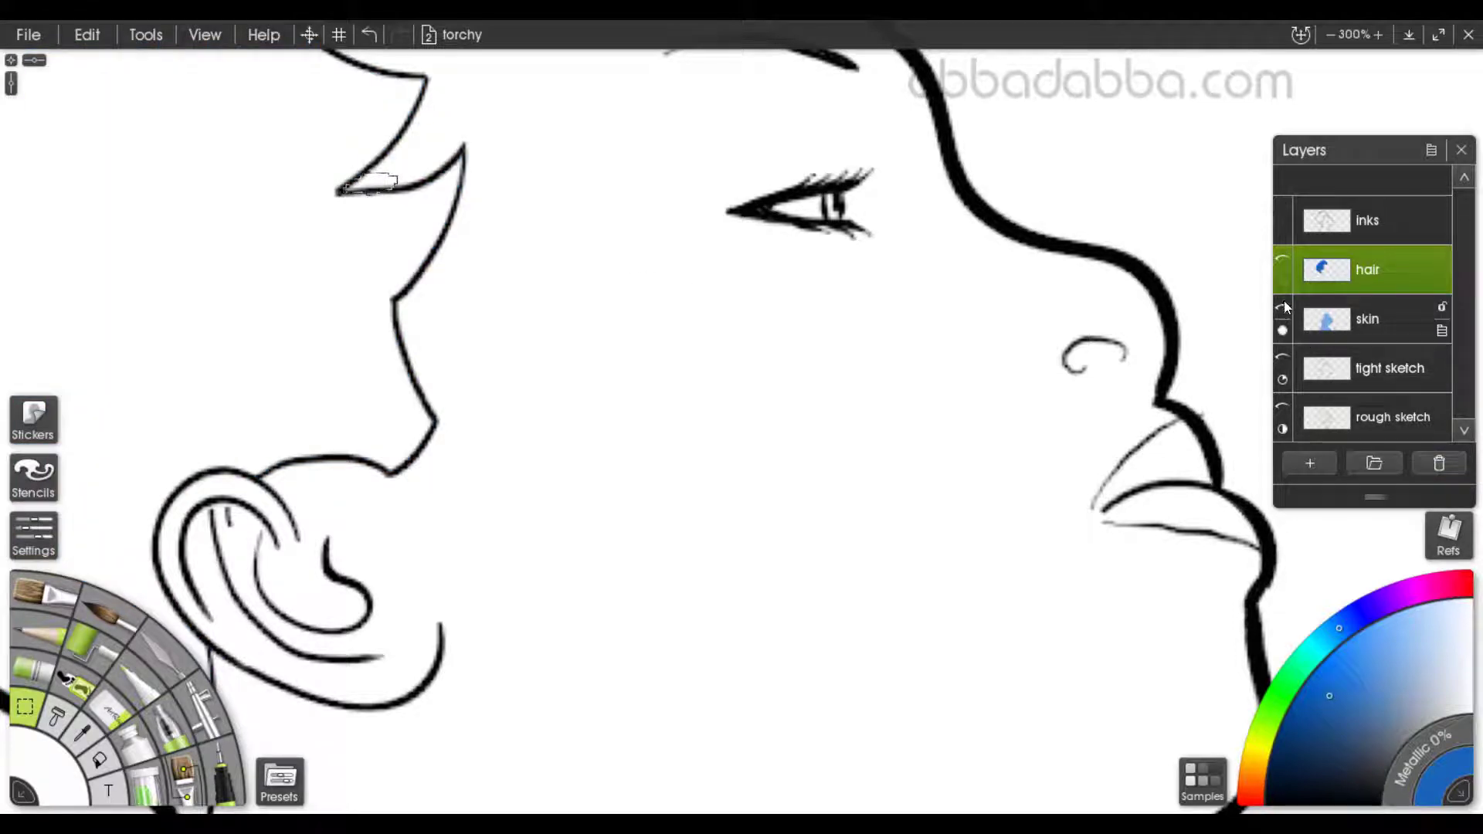
left_click(1282, 281)
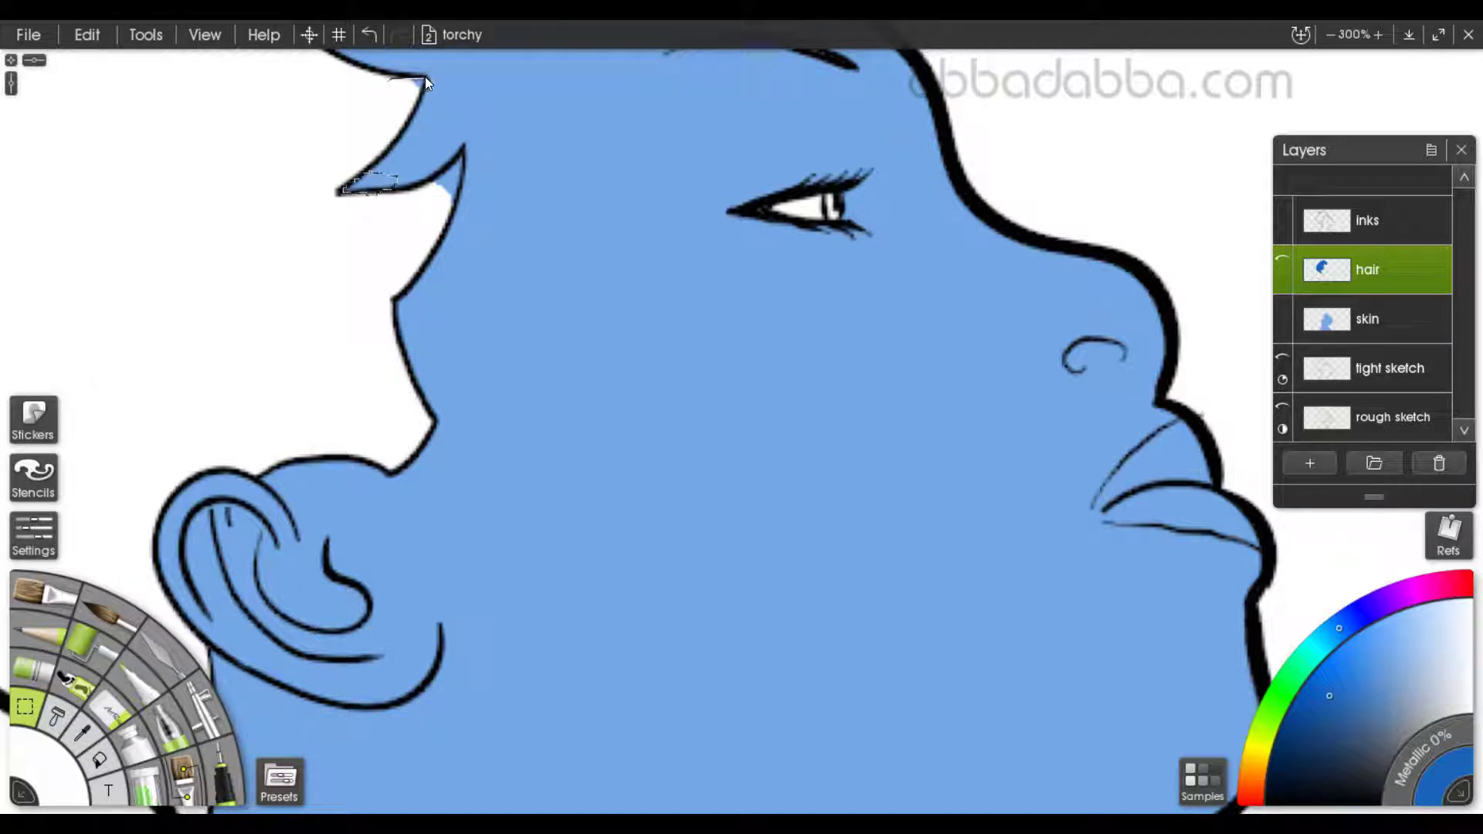
mouse_move(425, 76)
left_mouse_down()
mouse_move(419, 96)
mouse_move(394, 96)
mouse_move(391, 80)
left_mouse_up()
left_click(1394, 330)
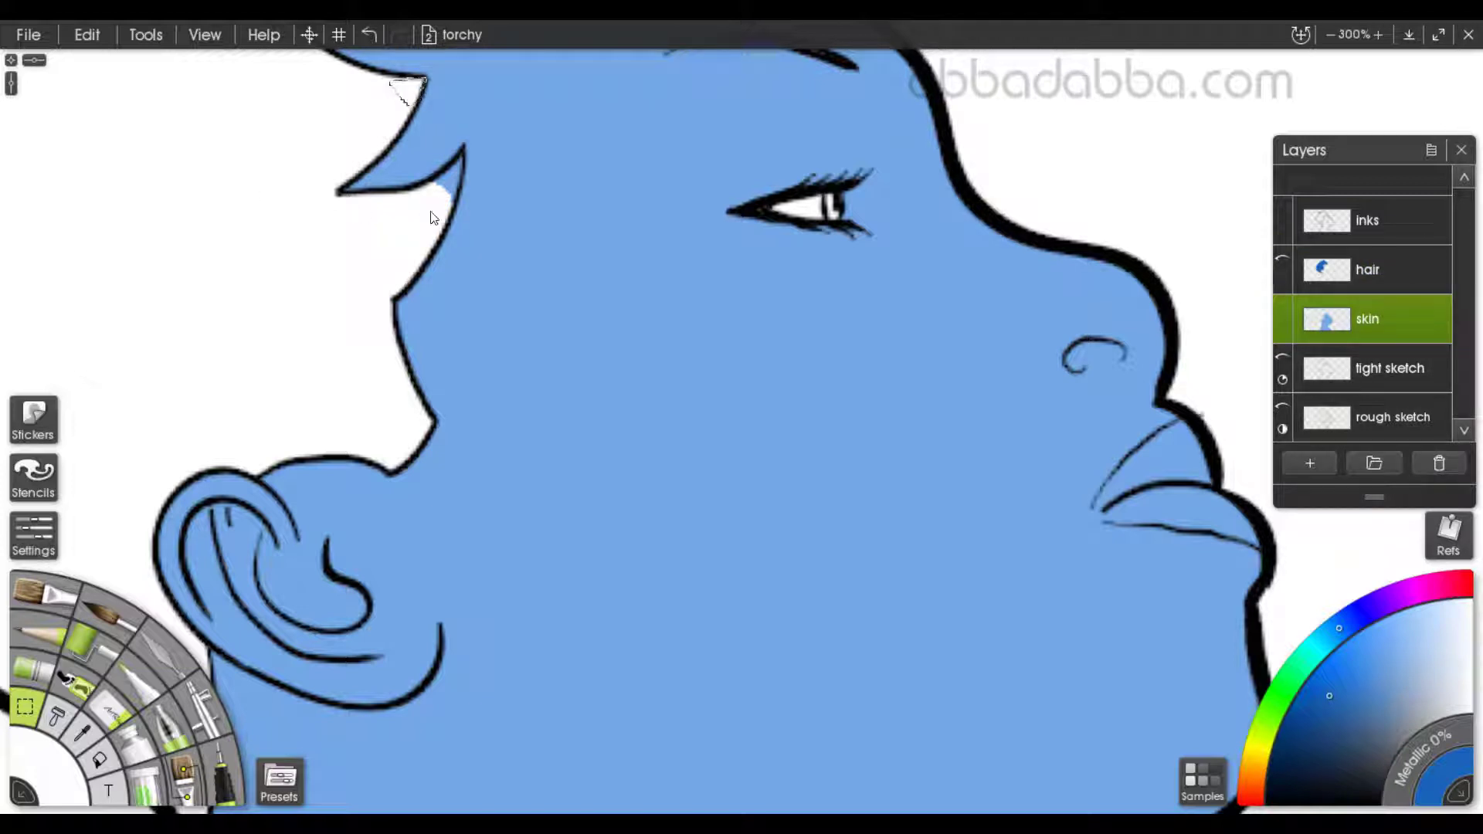
left_click_drag(421, 195, 461, 151)
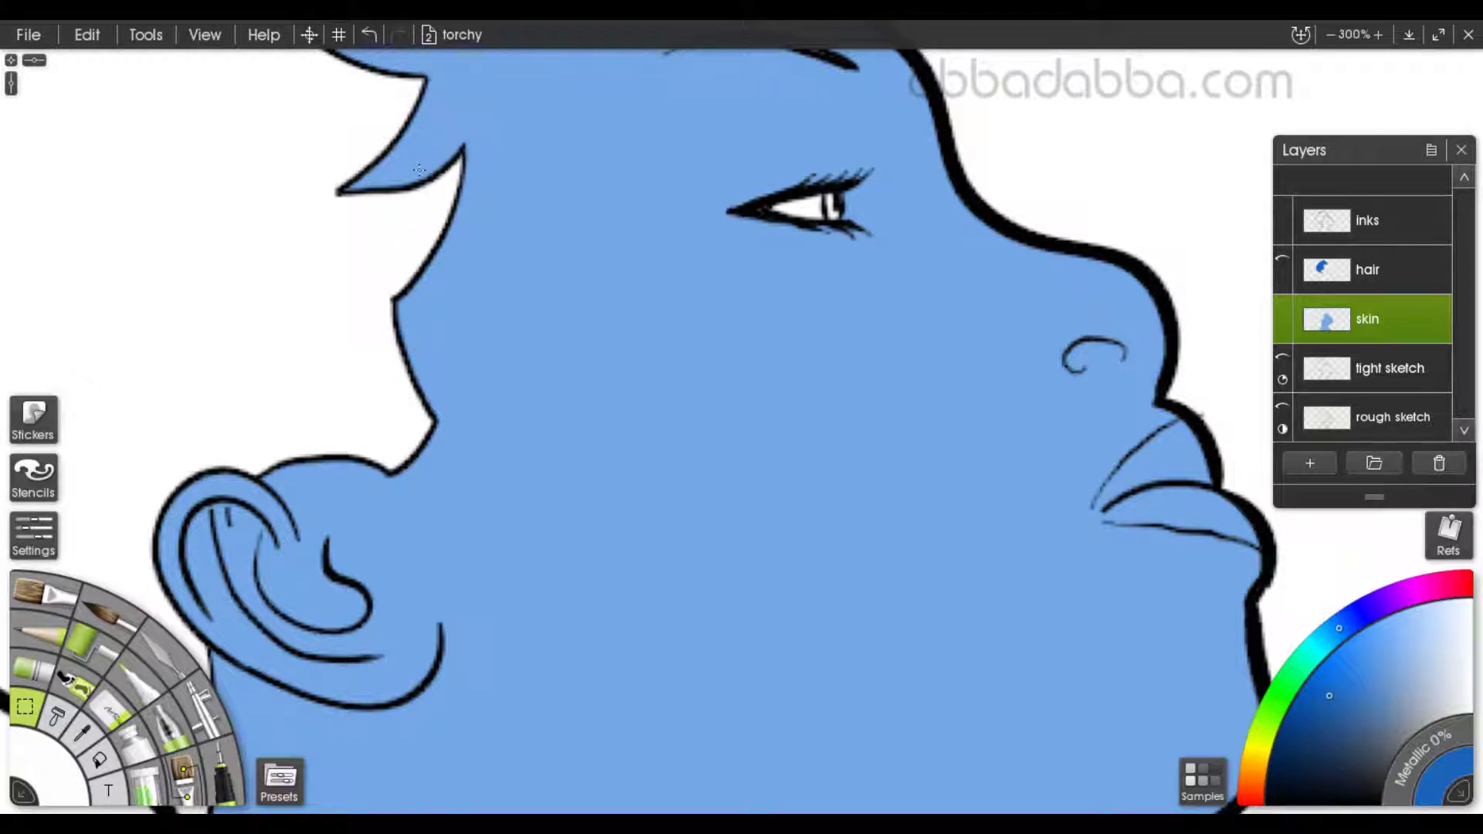
key("ctrl+minus")
key("ctrl+minus")
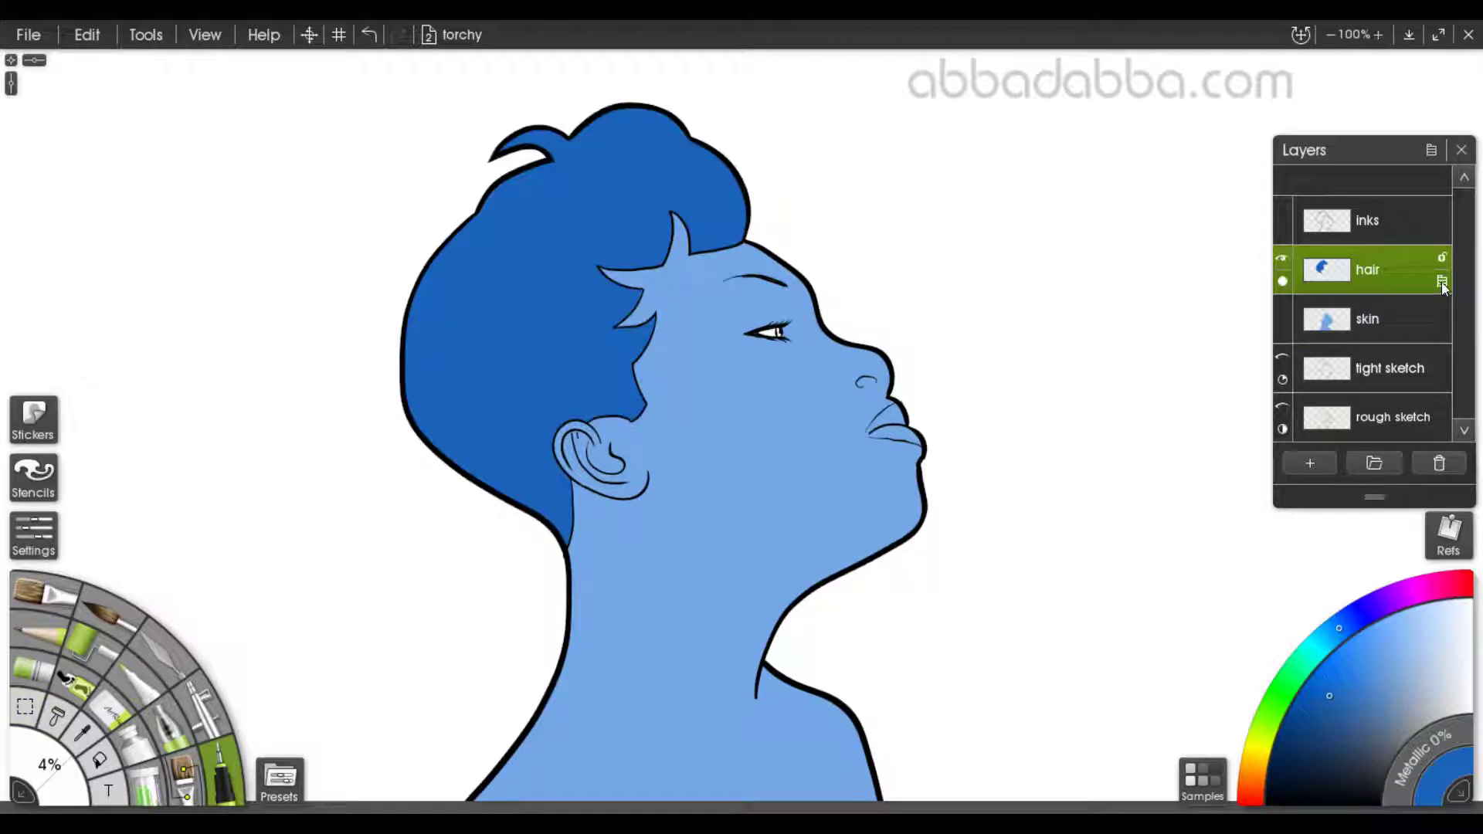
Step: Create a stencil from the hair layer's contents and add it to the toolbox under the name hair
left_click(1440, 283)
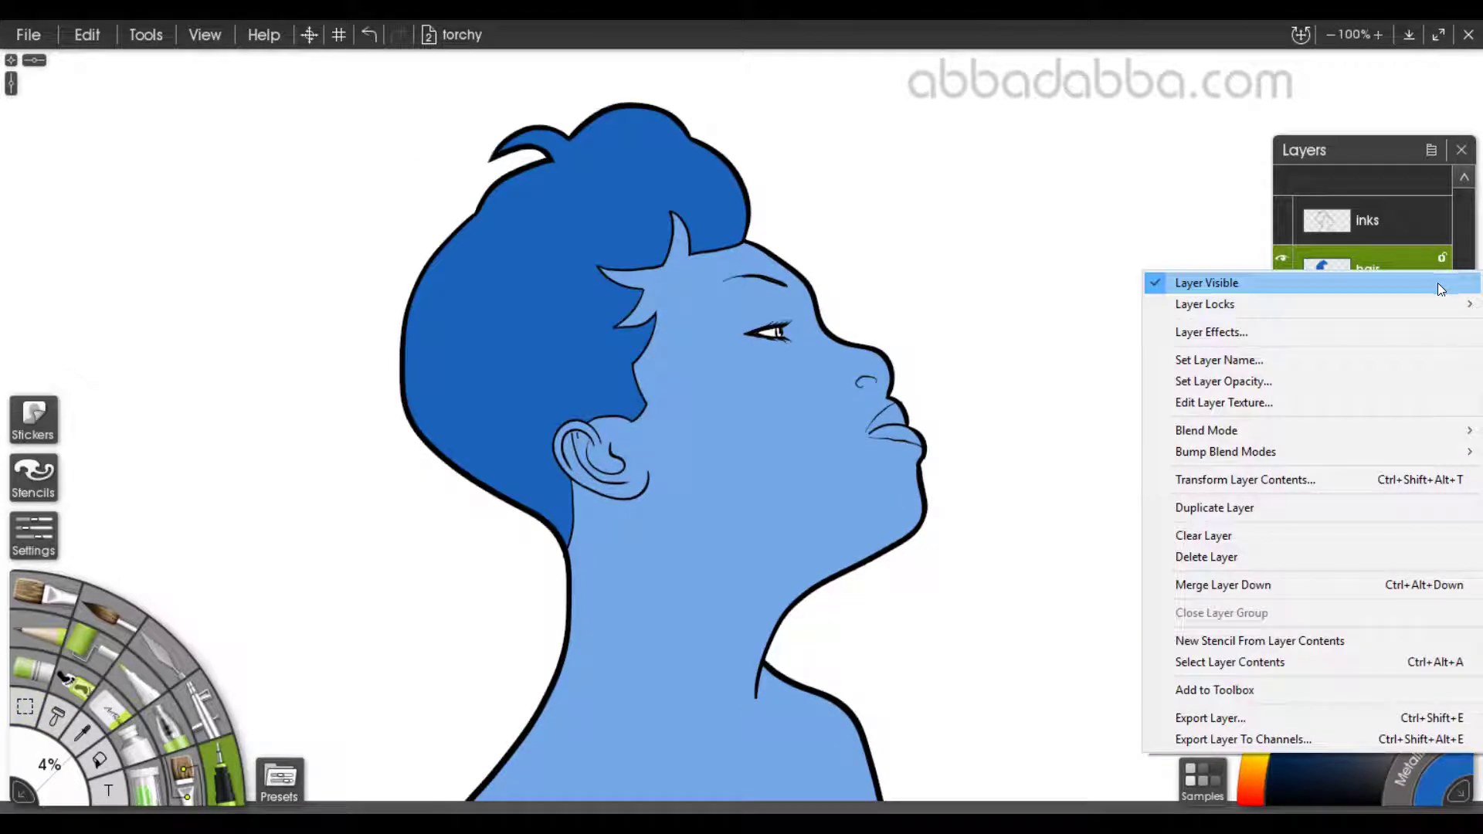
left_click(1305, 640)
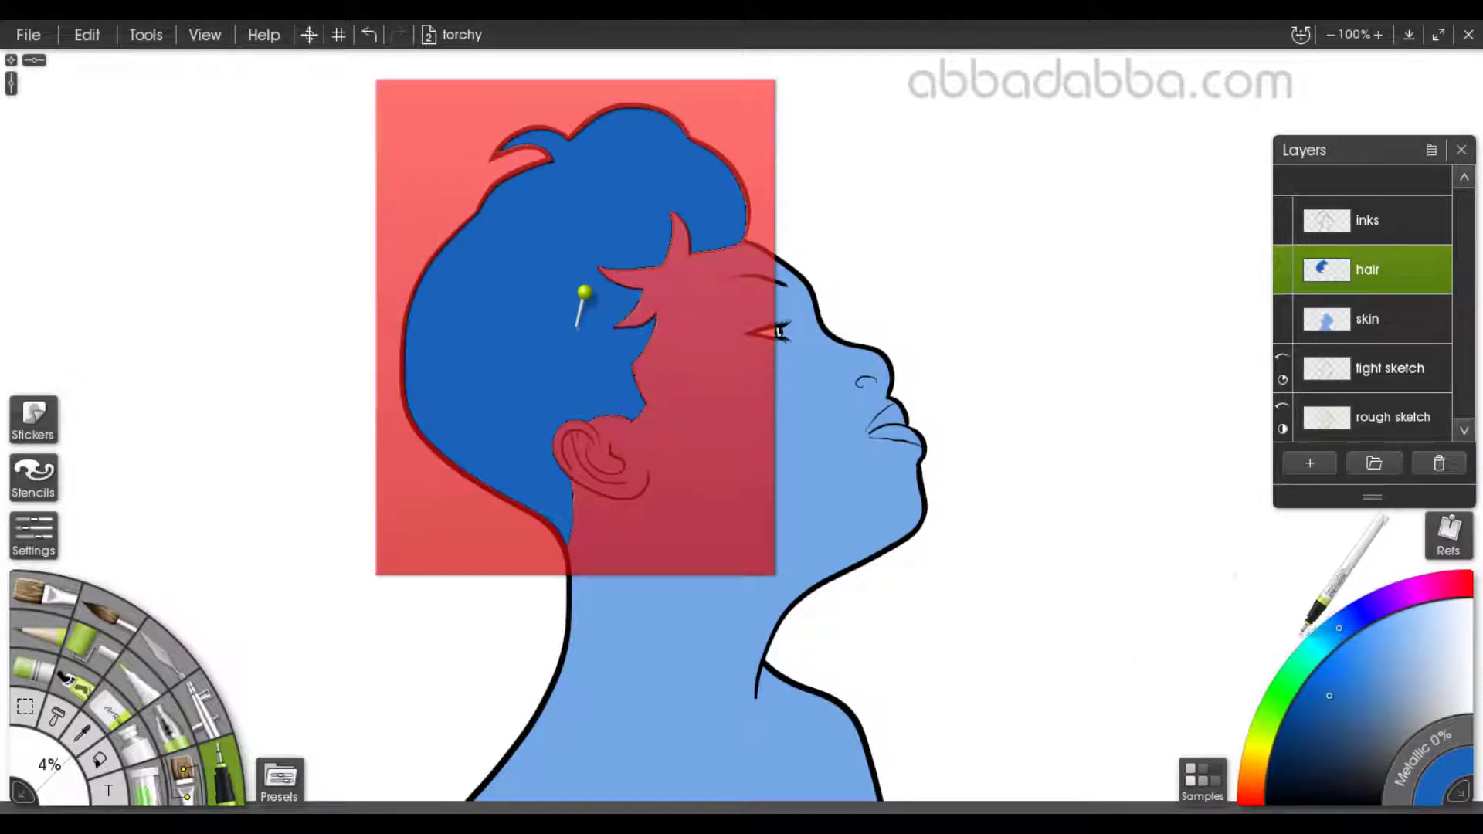
right_click(717, 487)
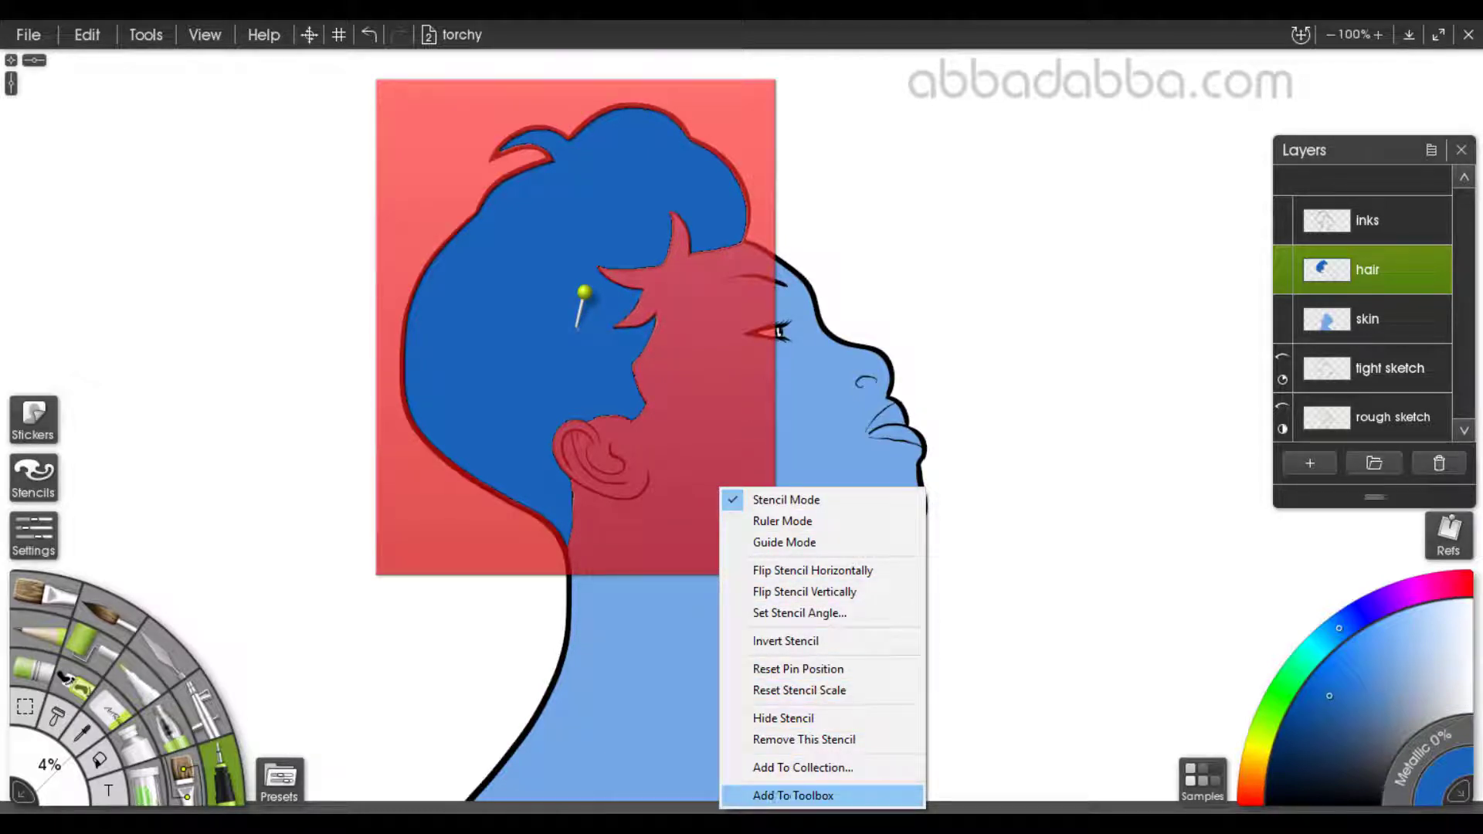
left_click(770, 794)
type("hair")
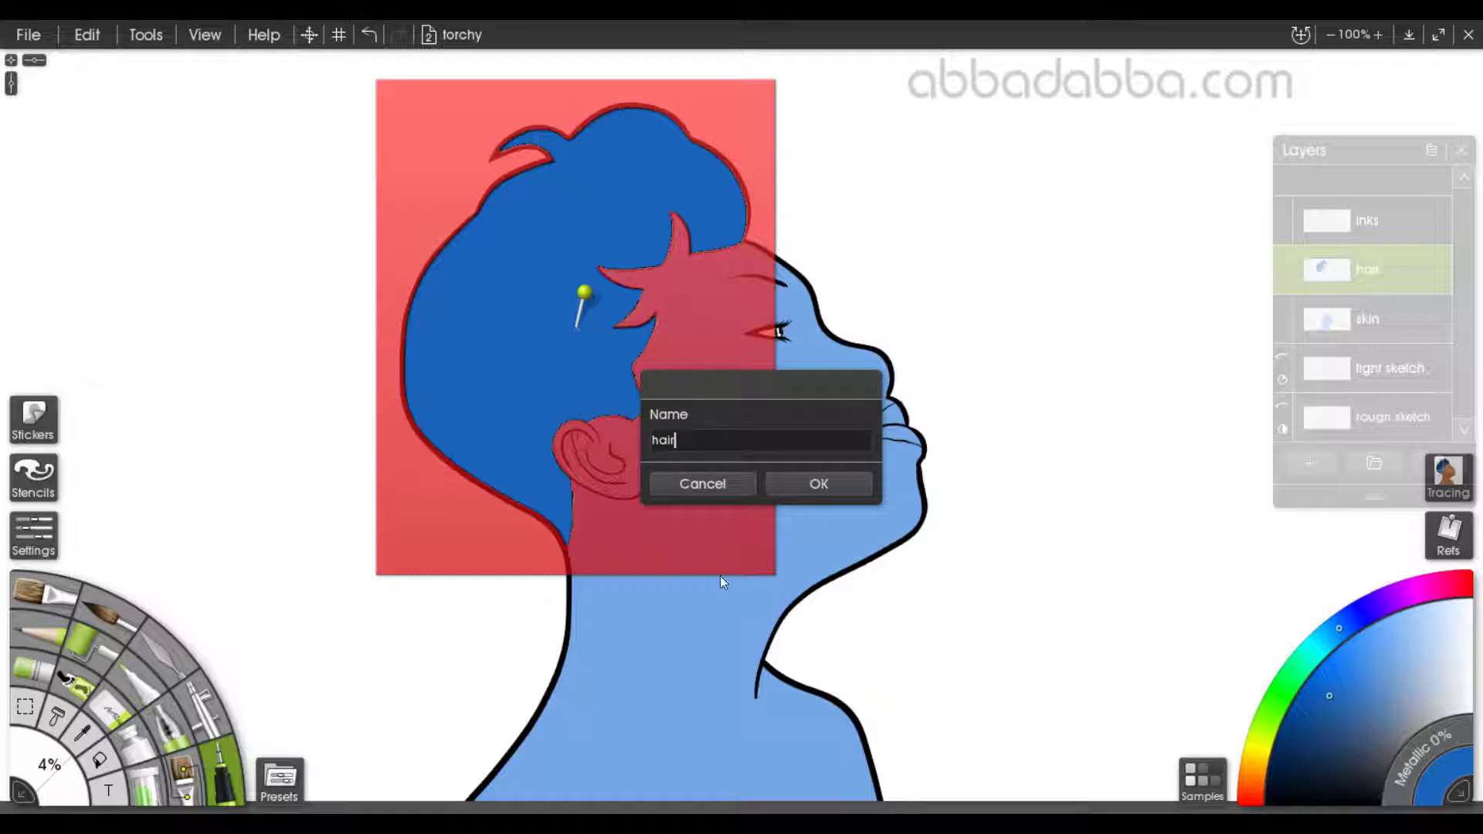
left_click(825, 482)
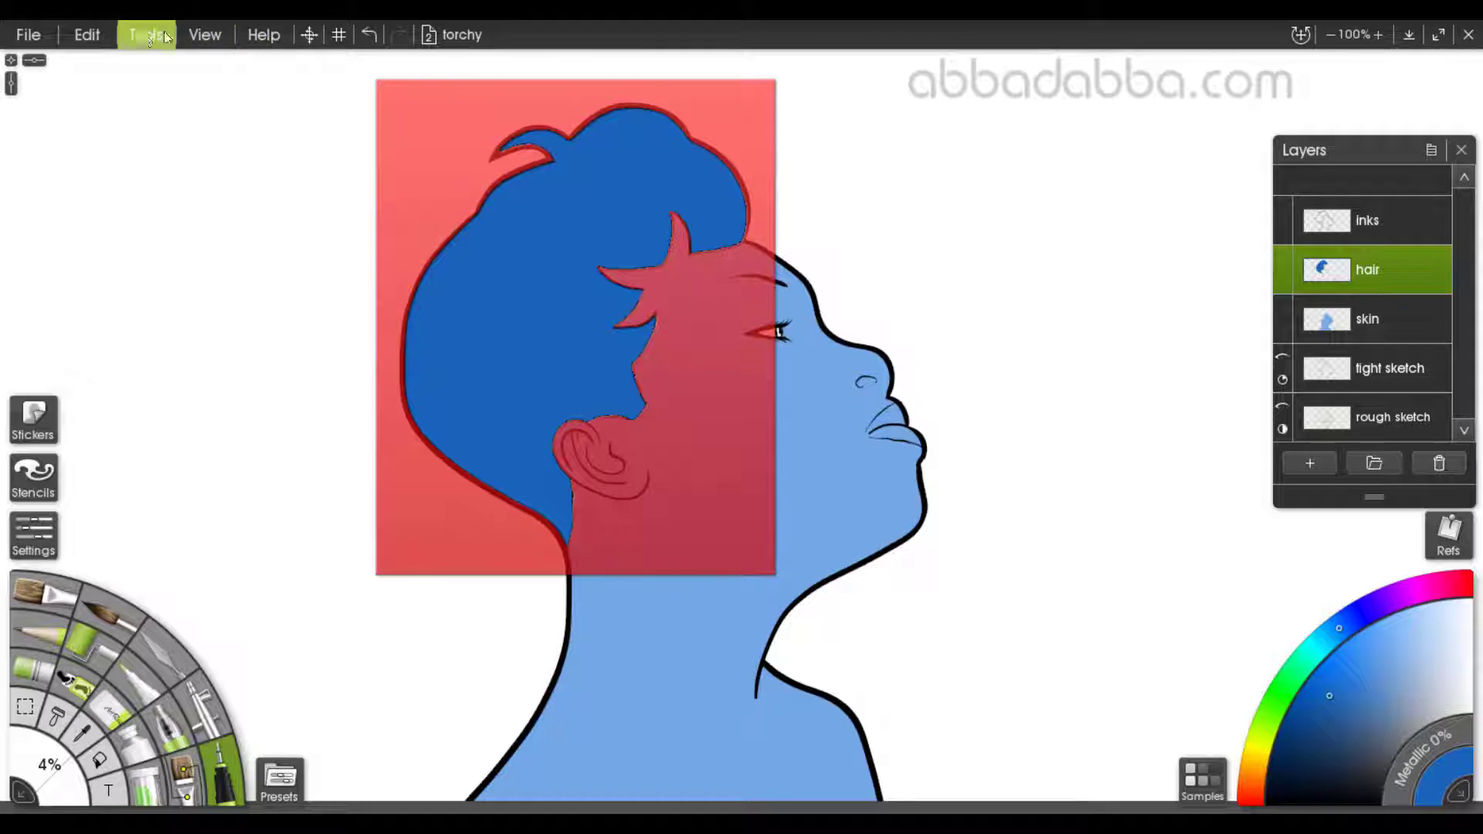
Step: Show the Toolbox panel beside the portrait and toggle the hair stencil on and off, leaving it hidden
left_click(205, 34)
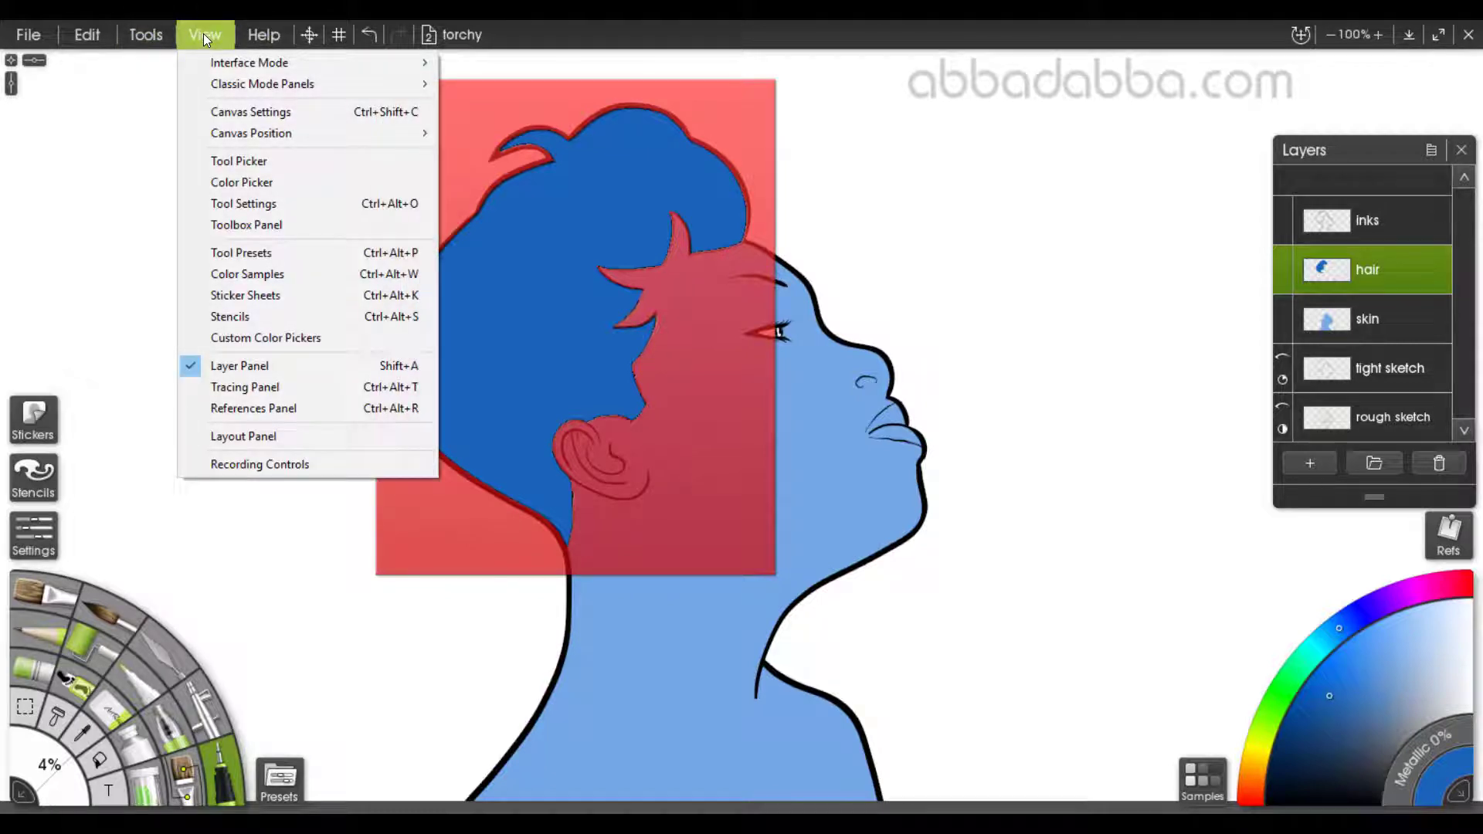
left_click(228, 224)
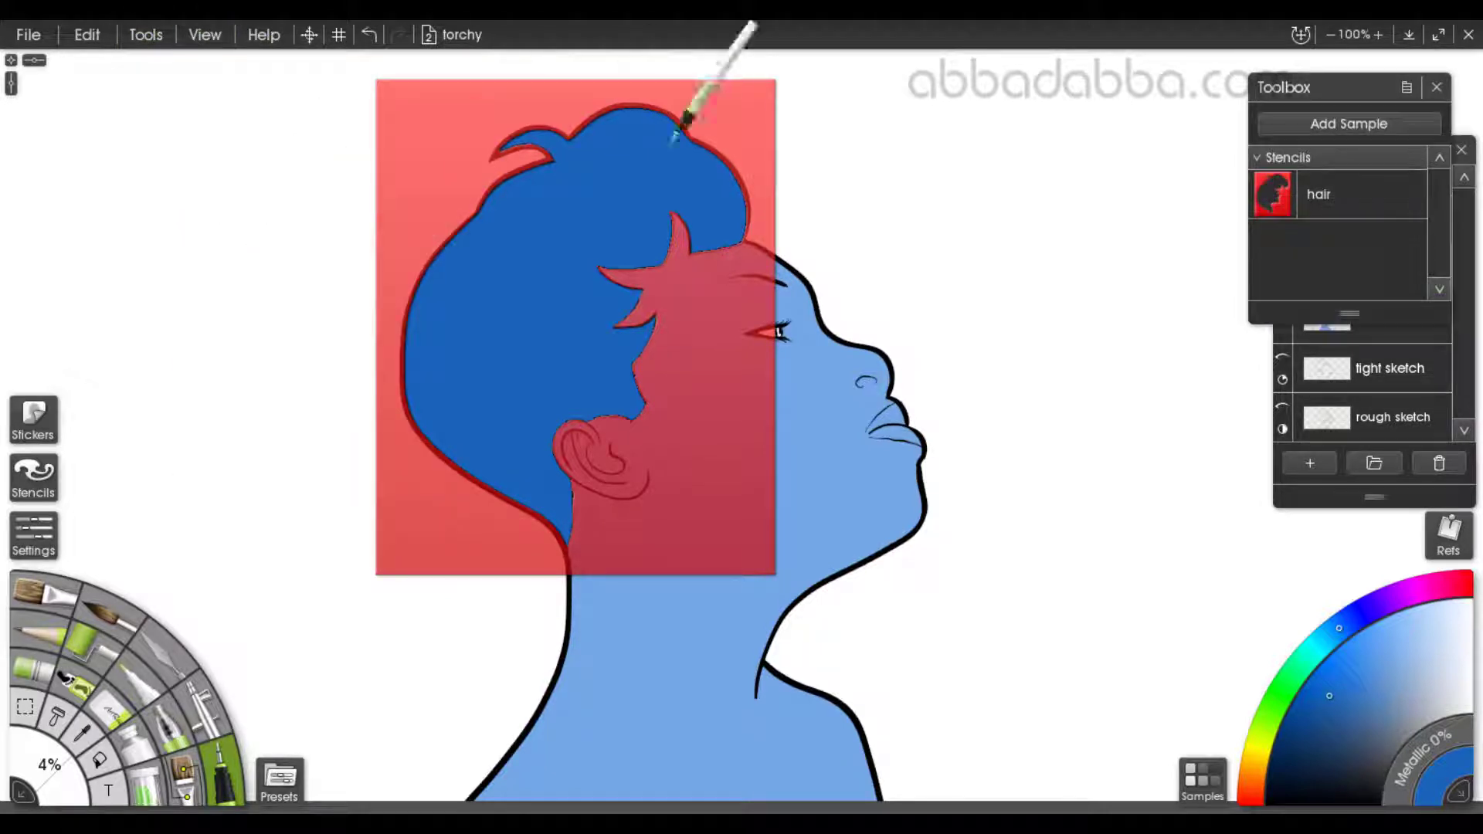
left_click_drag(1296, 117, 229, 178)
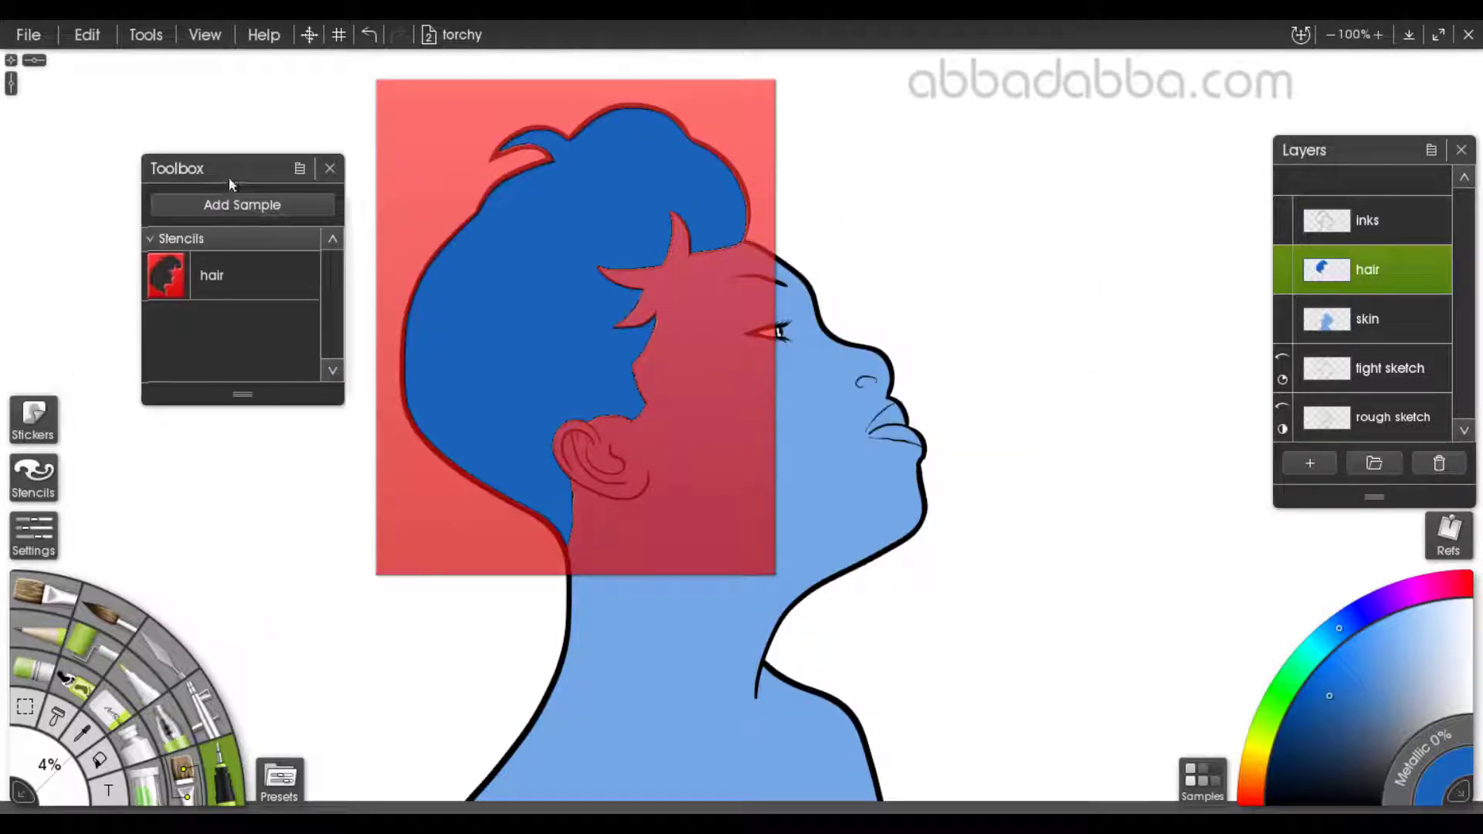
left_click(184, 275)
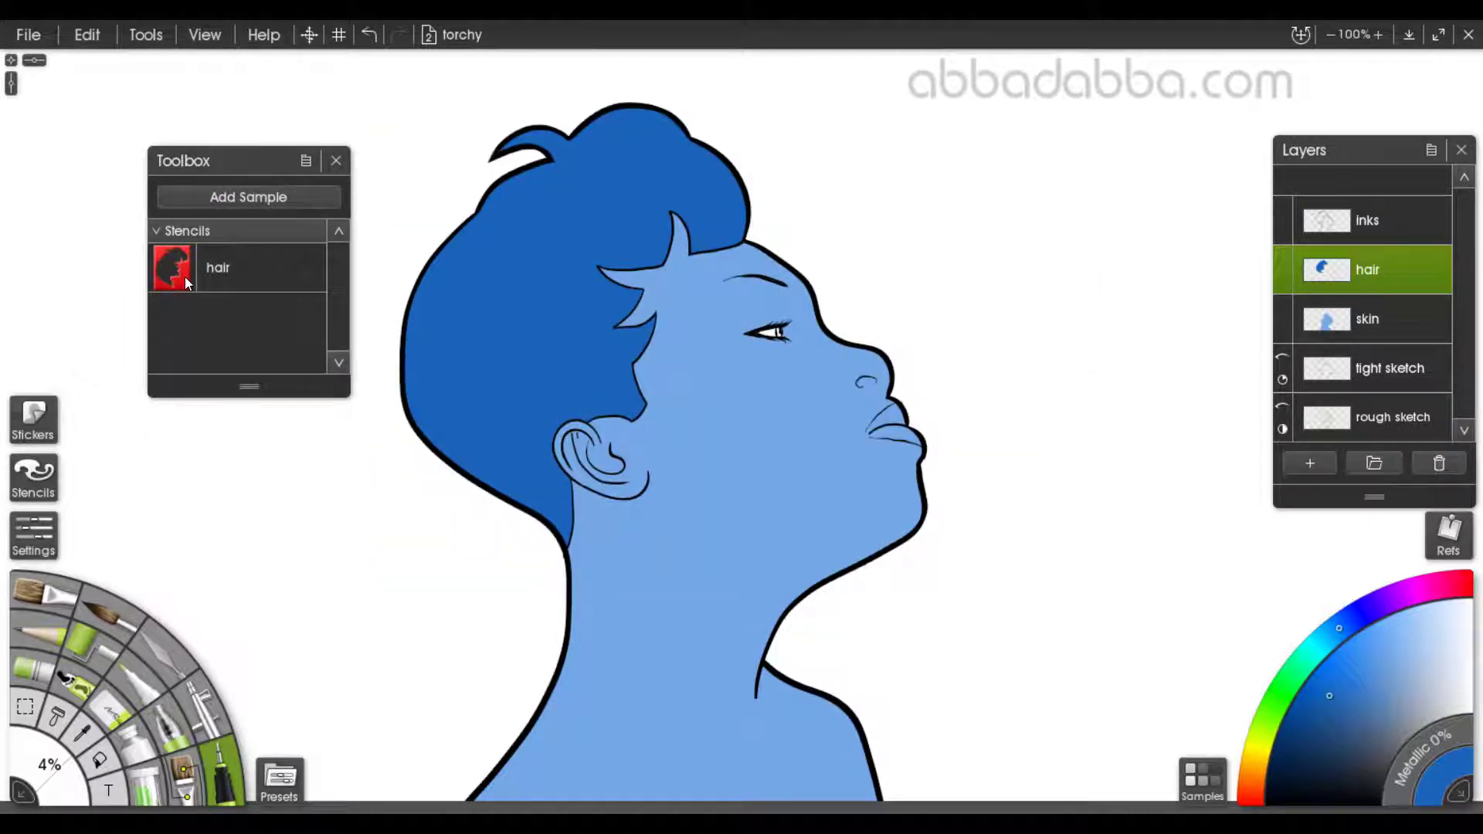
left_click(184, 277)
left_click(184, 277)
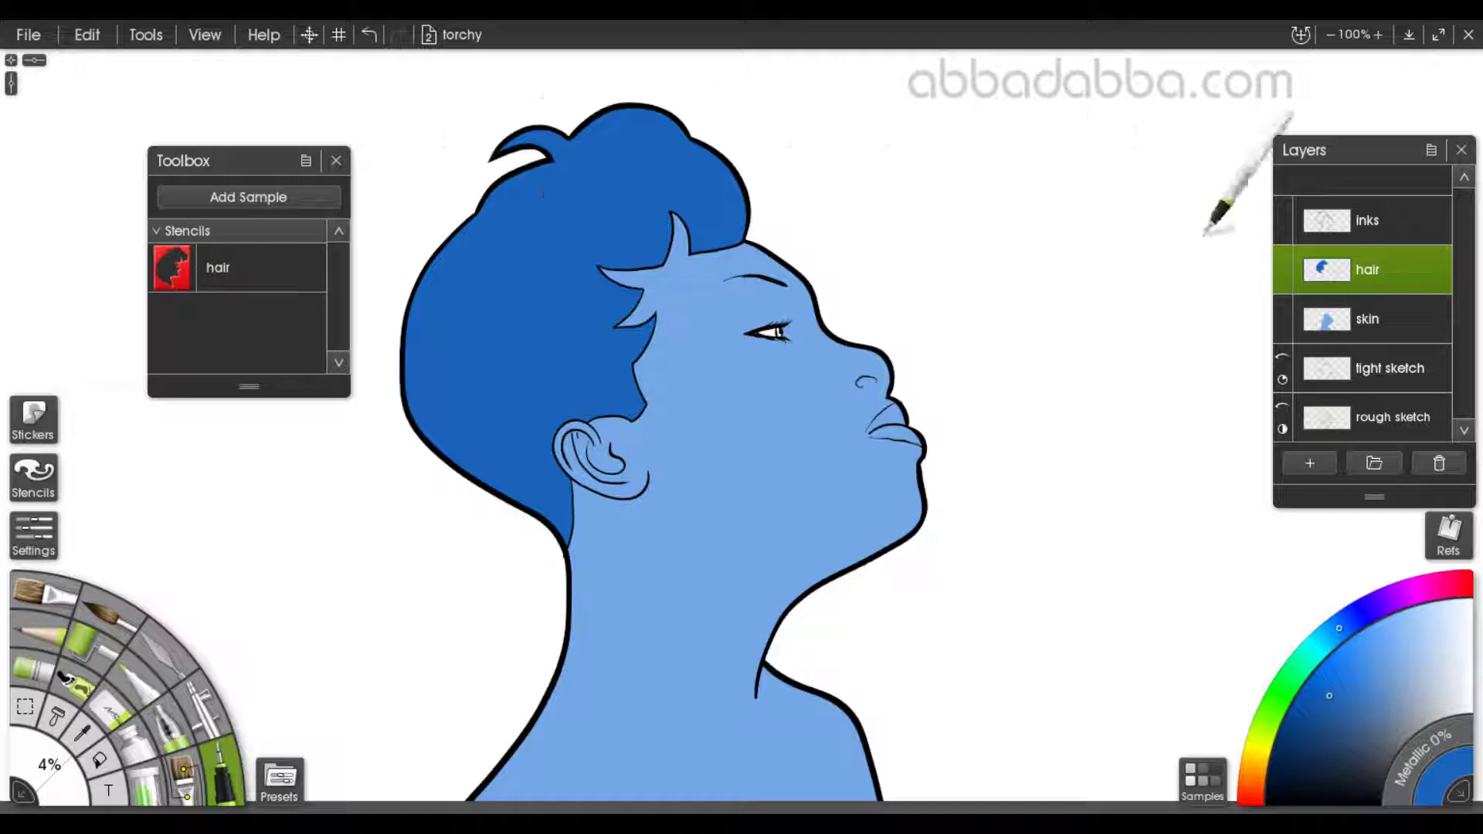
Step: Create a stencil from the skin layer's contents and add it to the toolbox under the name skin
left_click(1389, 319)
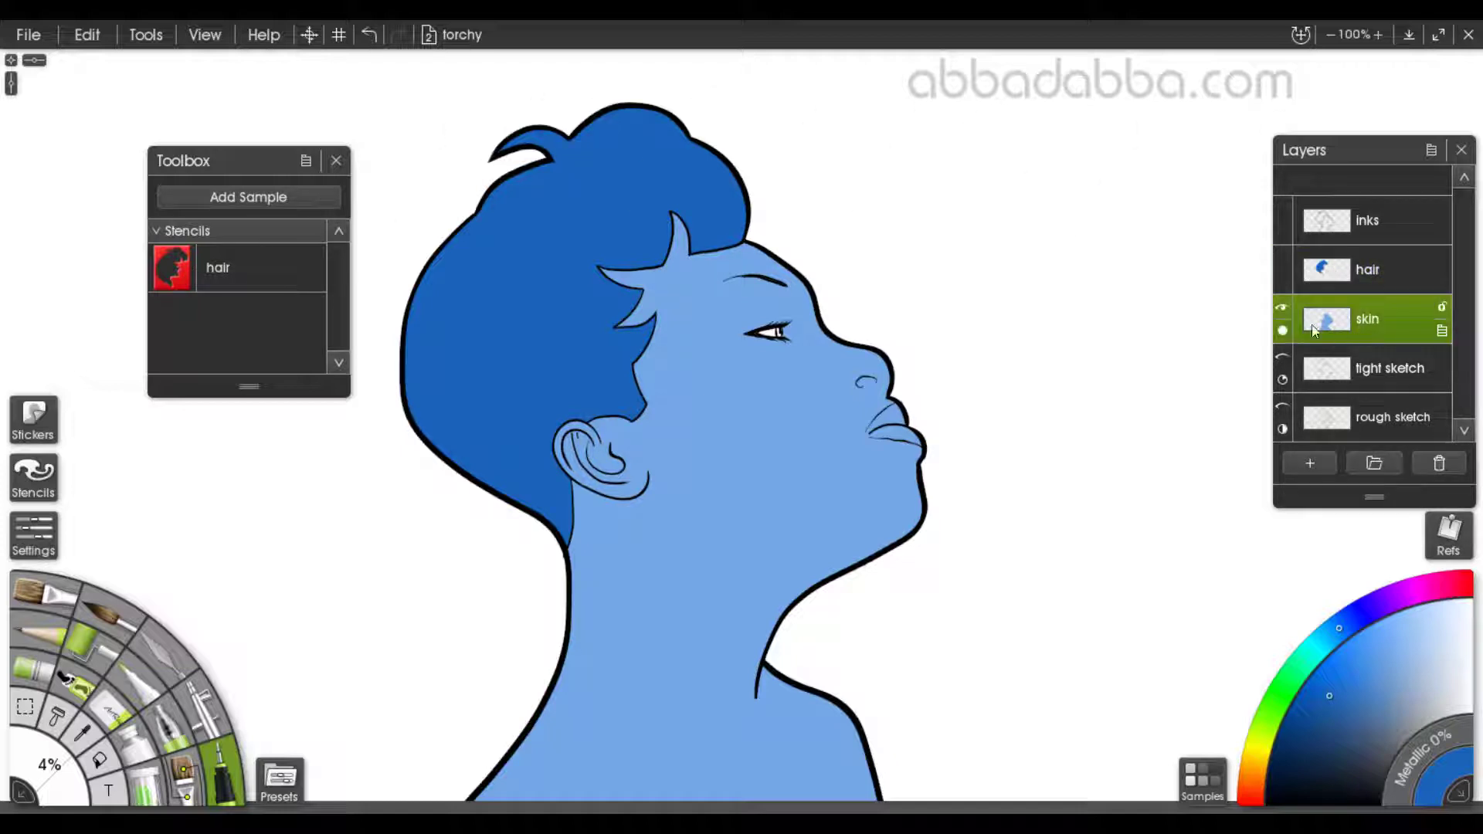
left_click(1441, 331)
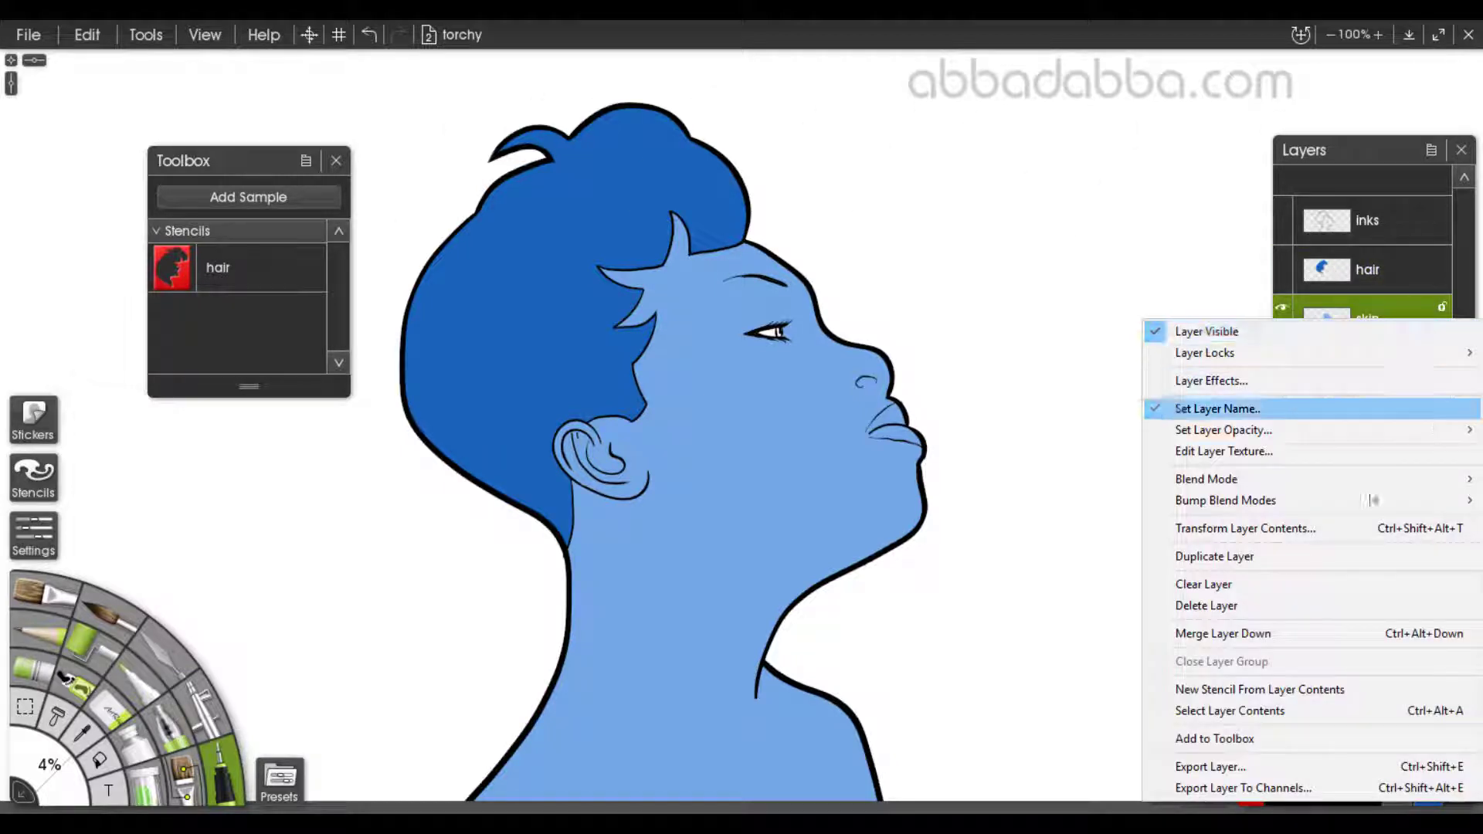
left_click(1304, 689)
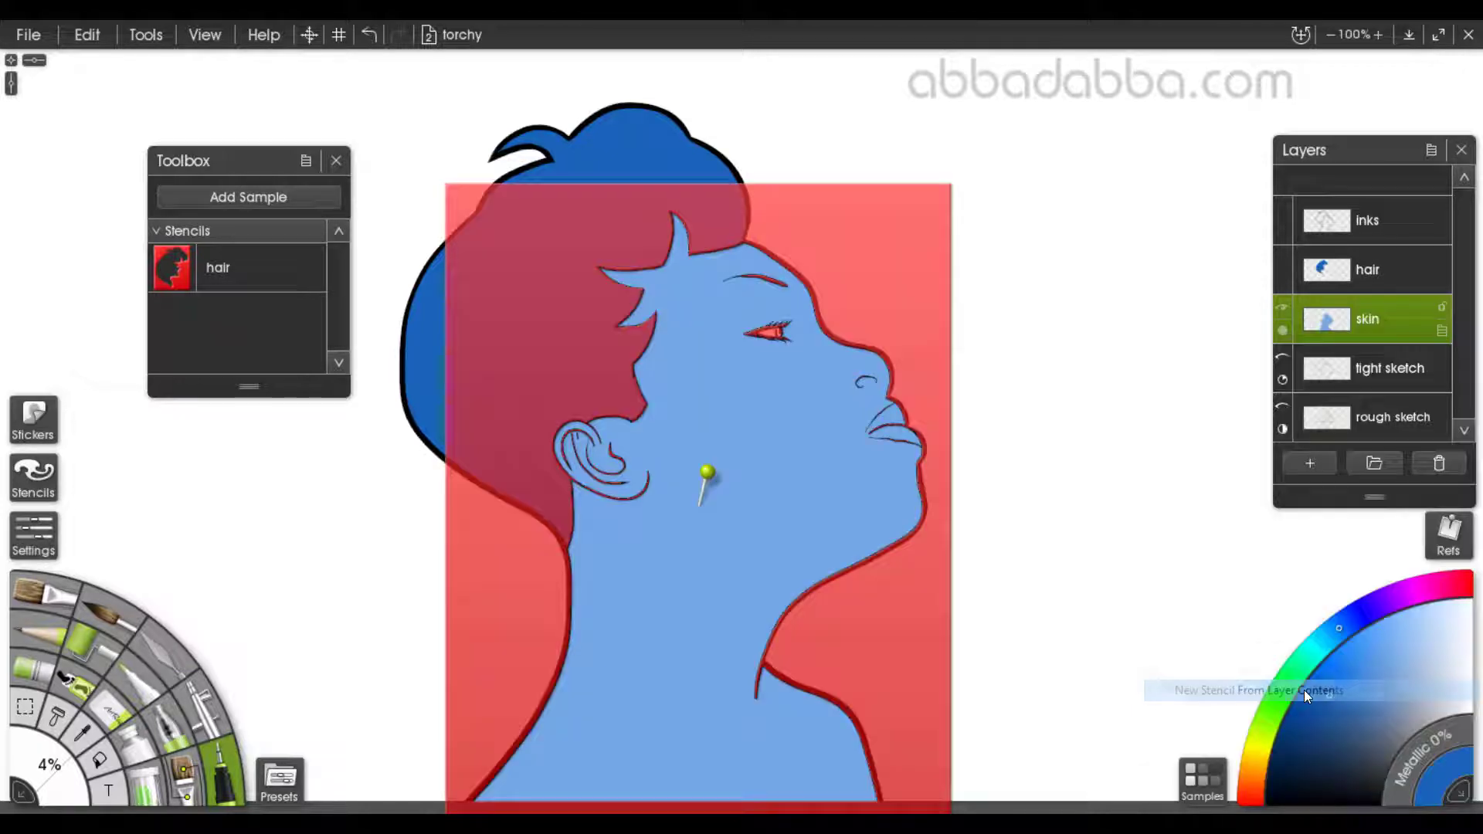
right_click(894, 287)
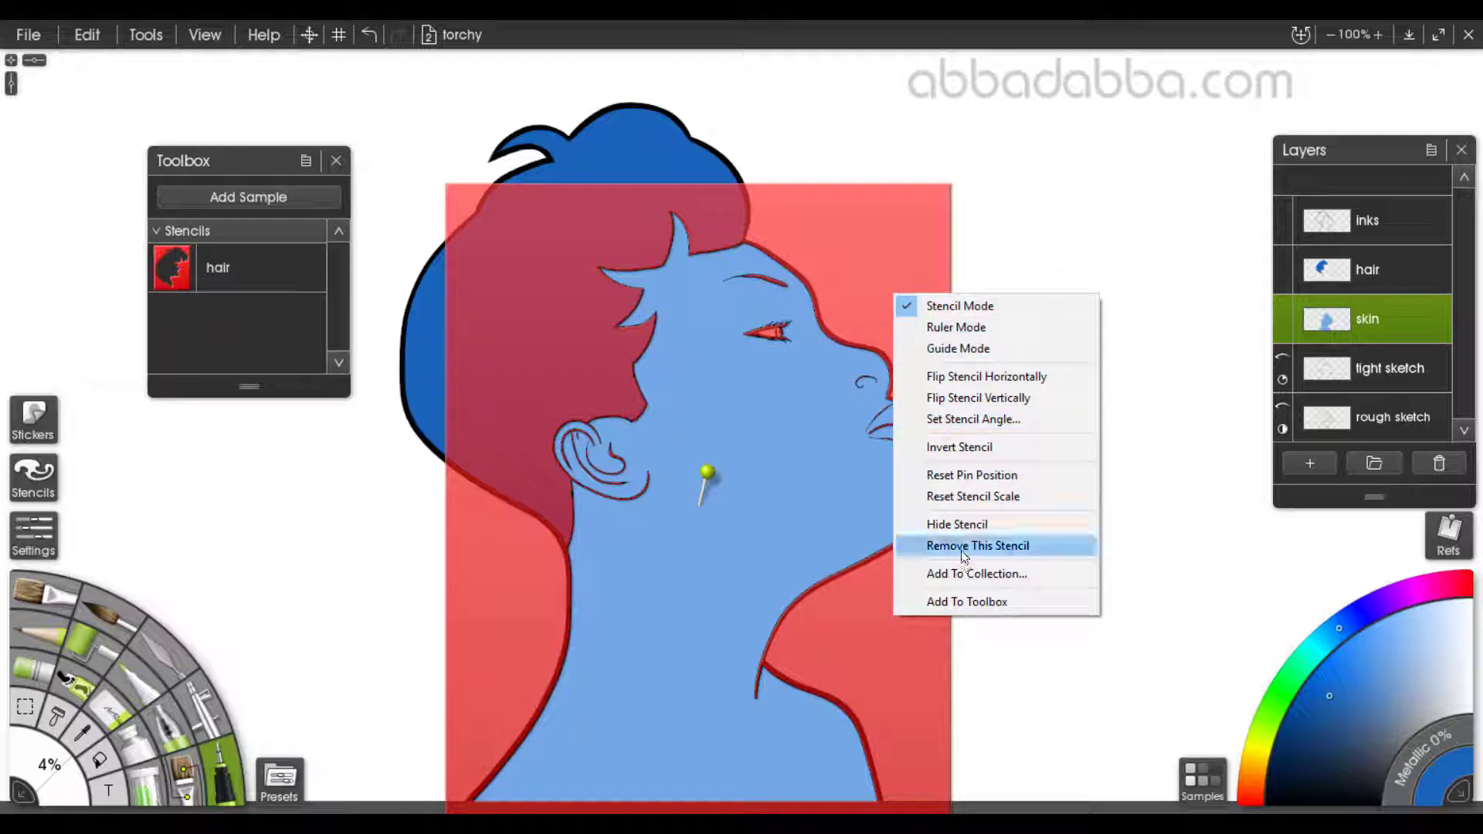
left_click(962, 602)
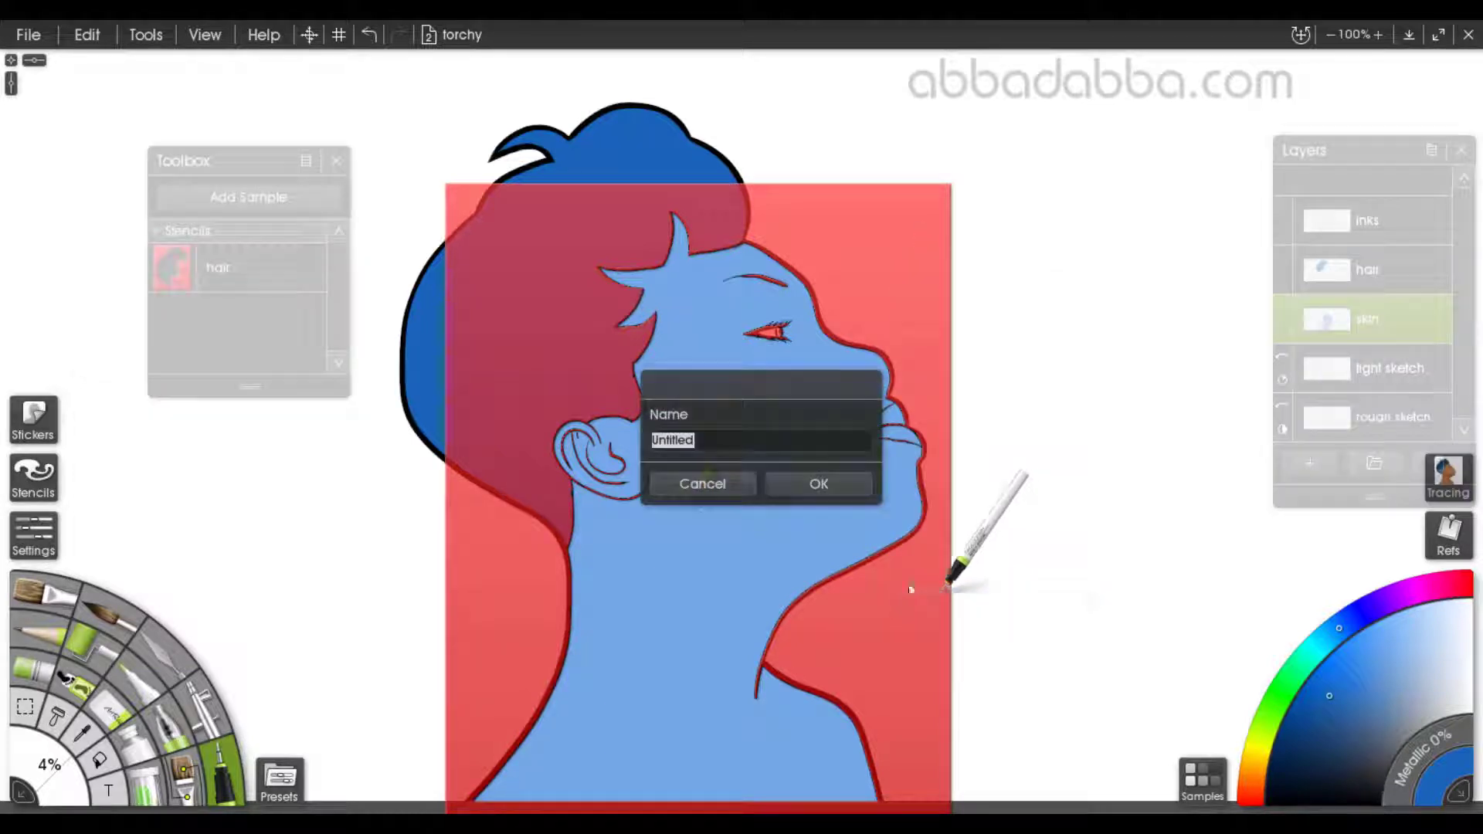
type("skin")
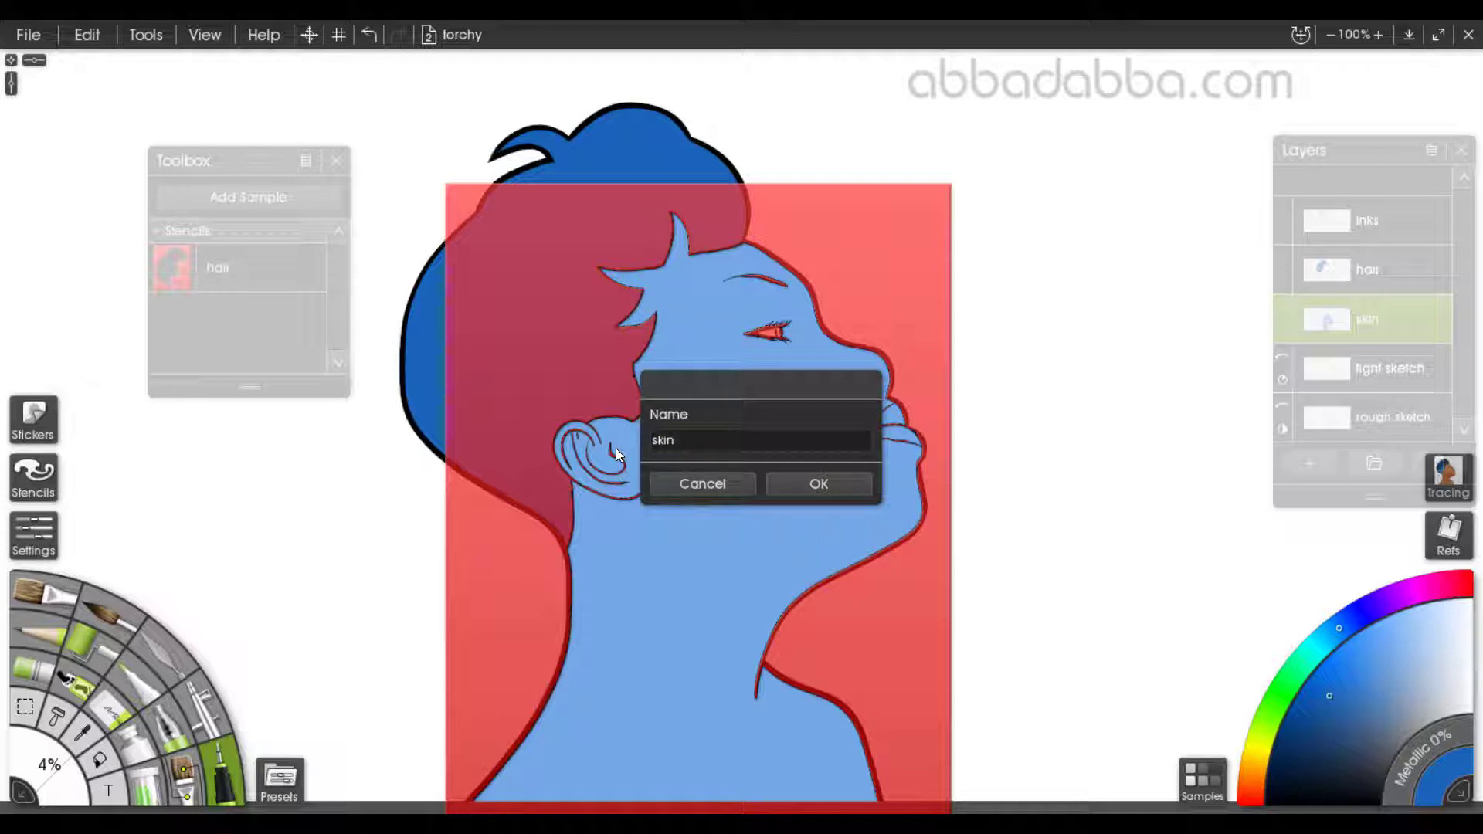
key("Return")
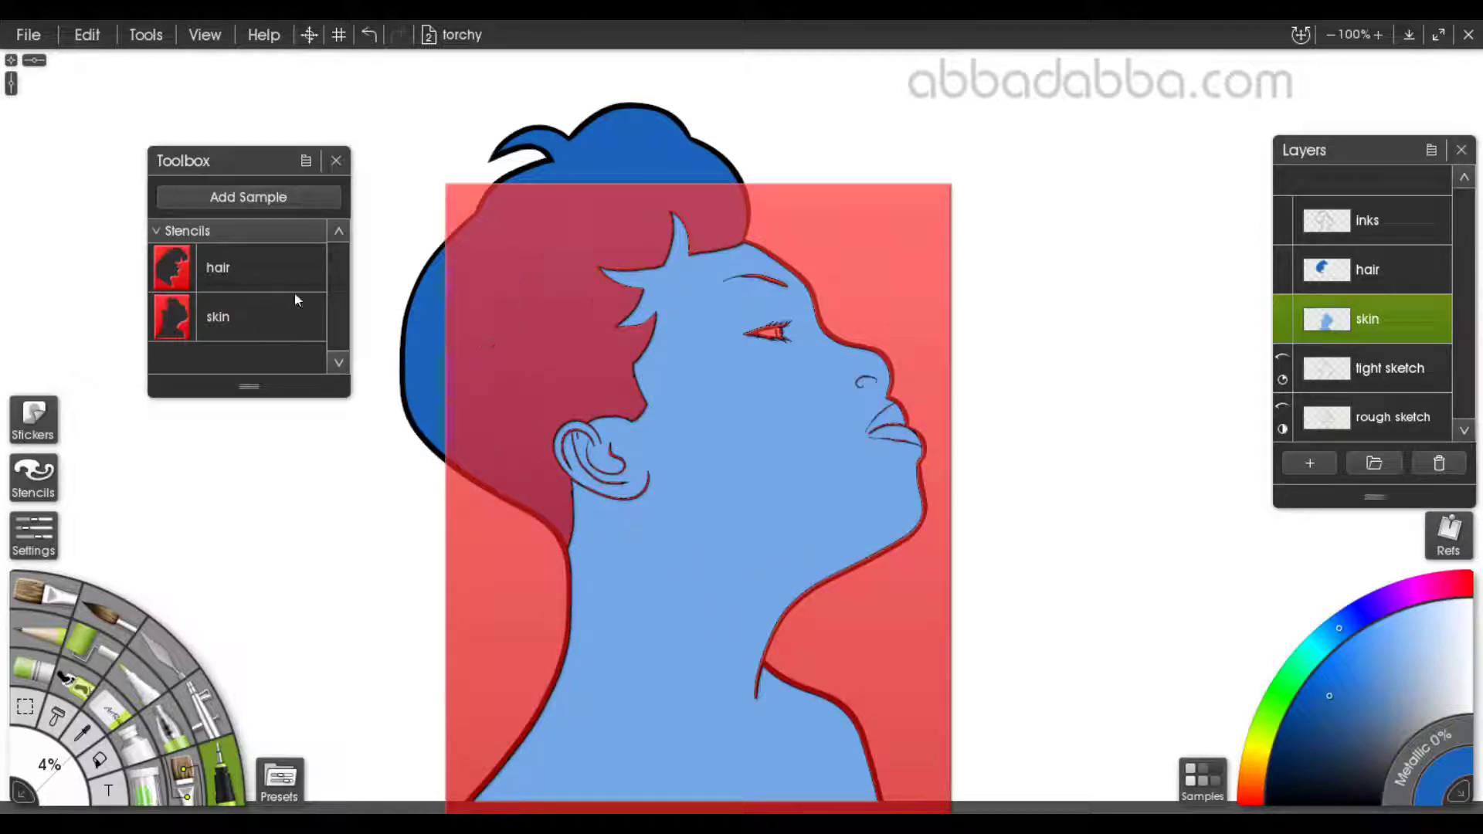
Step: Toggle the skin and hair stencils from the toolbox, leaving only the hair stencil on the canvas
left_click(267, 317)
left_click(266, 314)
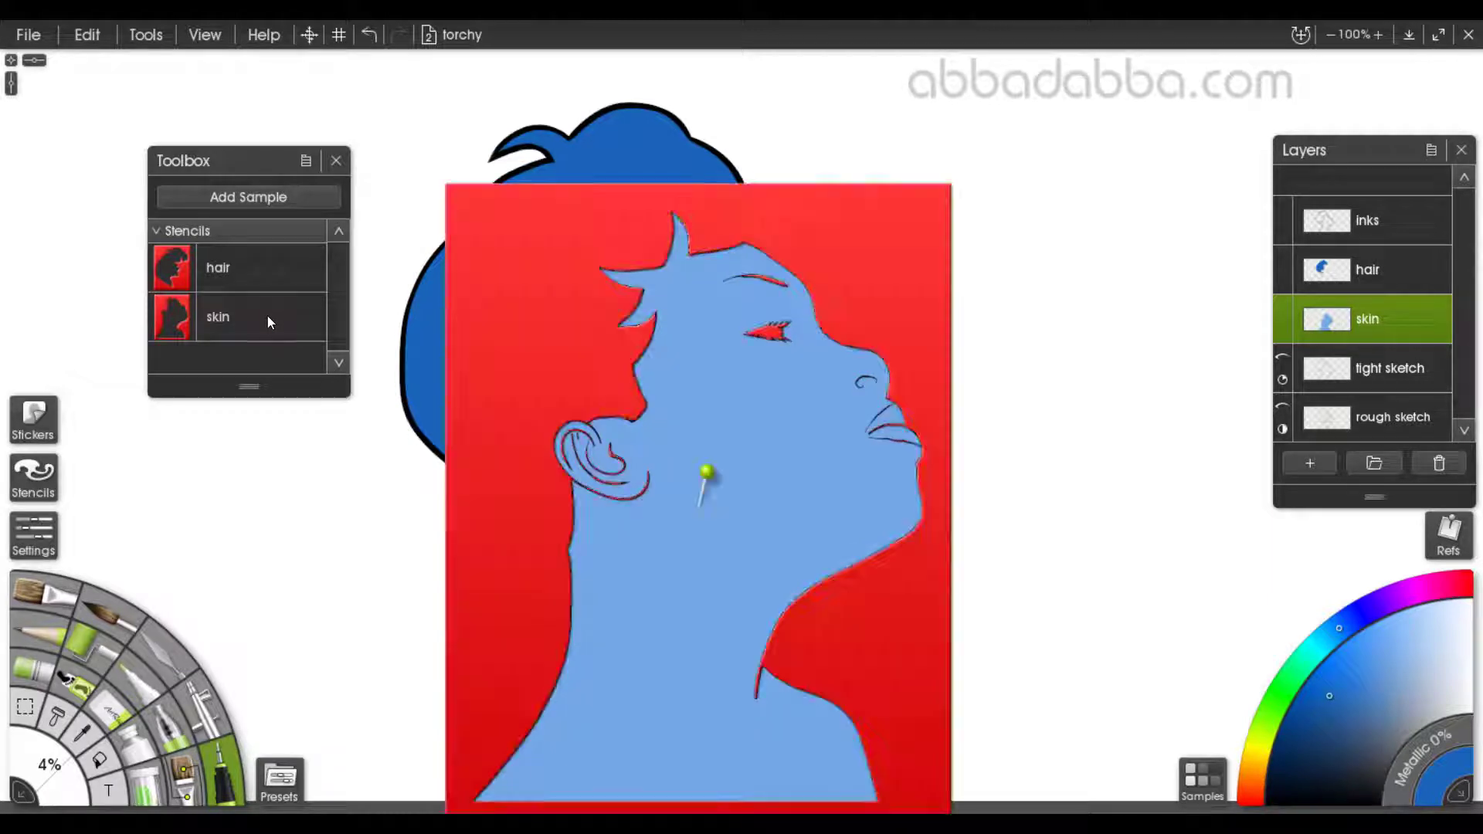
left_click(272, 265)
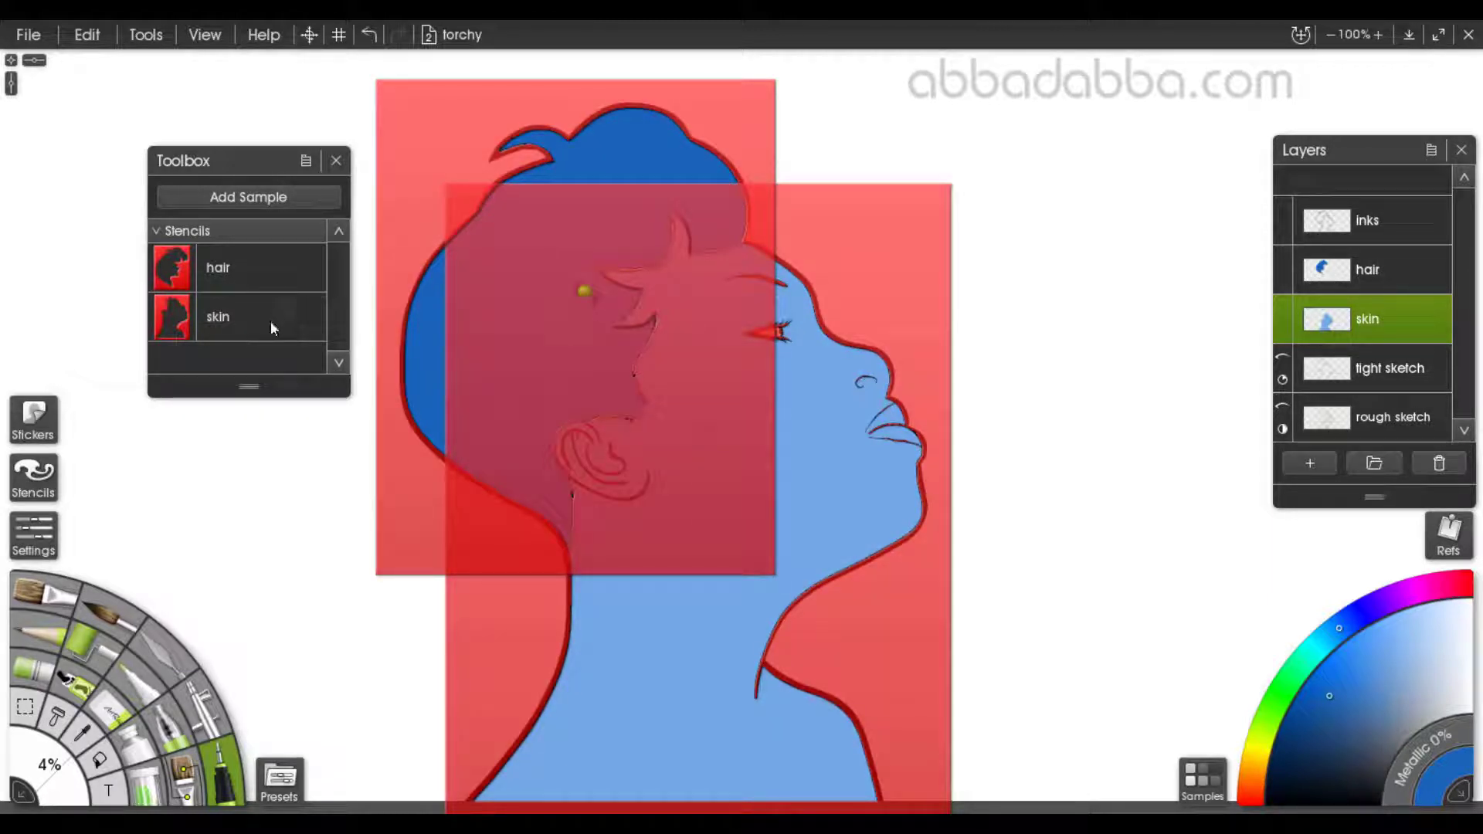
left_click(275, 314)
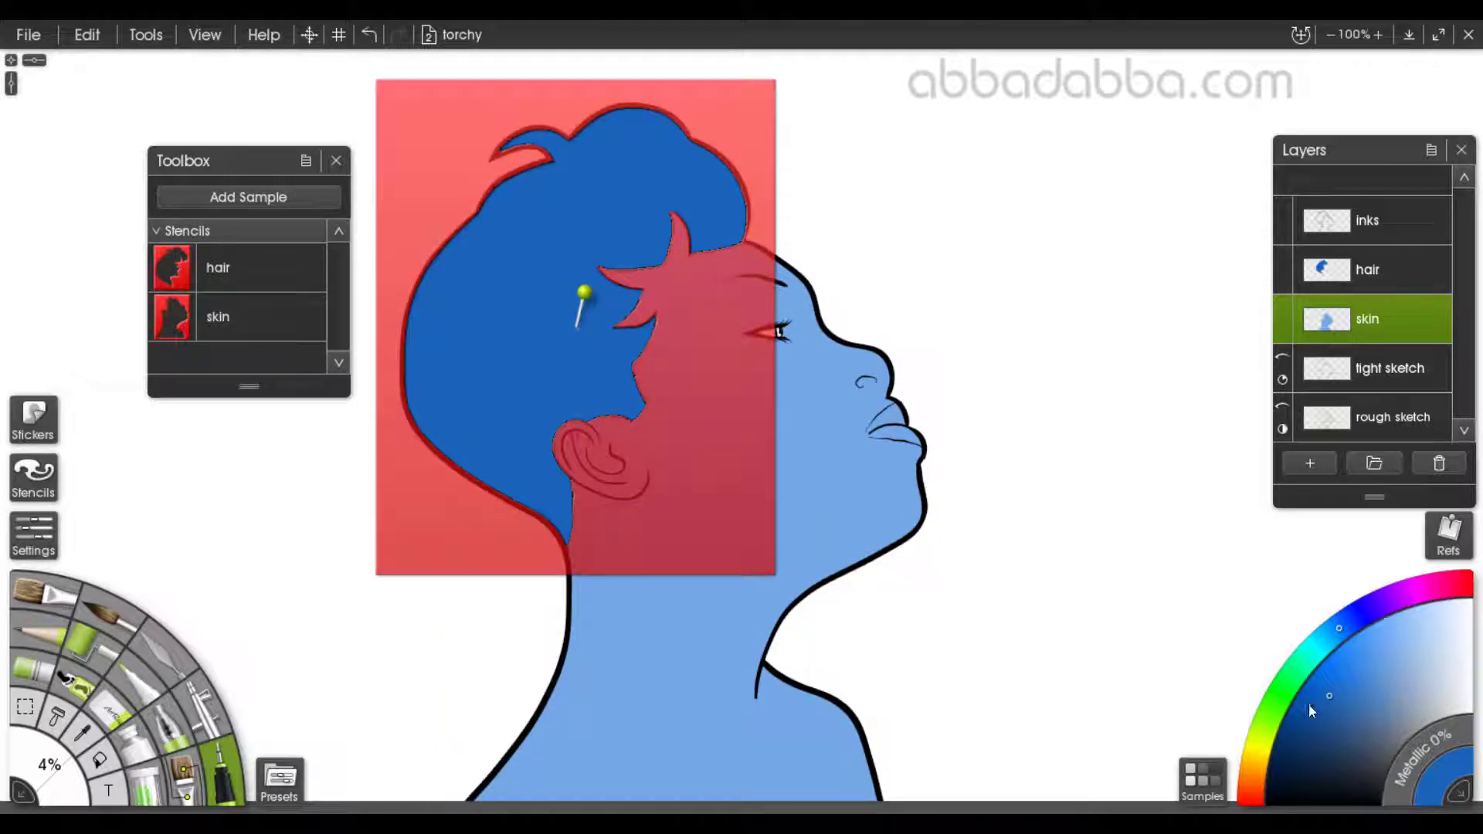
Step: Paint broad yellow-green brush strokes across the hair on the hair layer through the hair stencil
left_click(1264, 740)
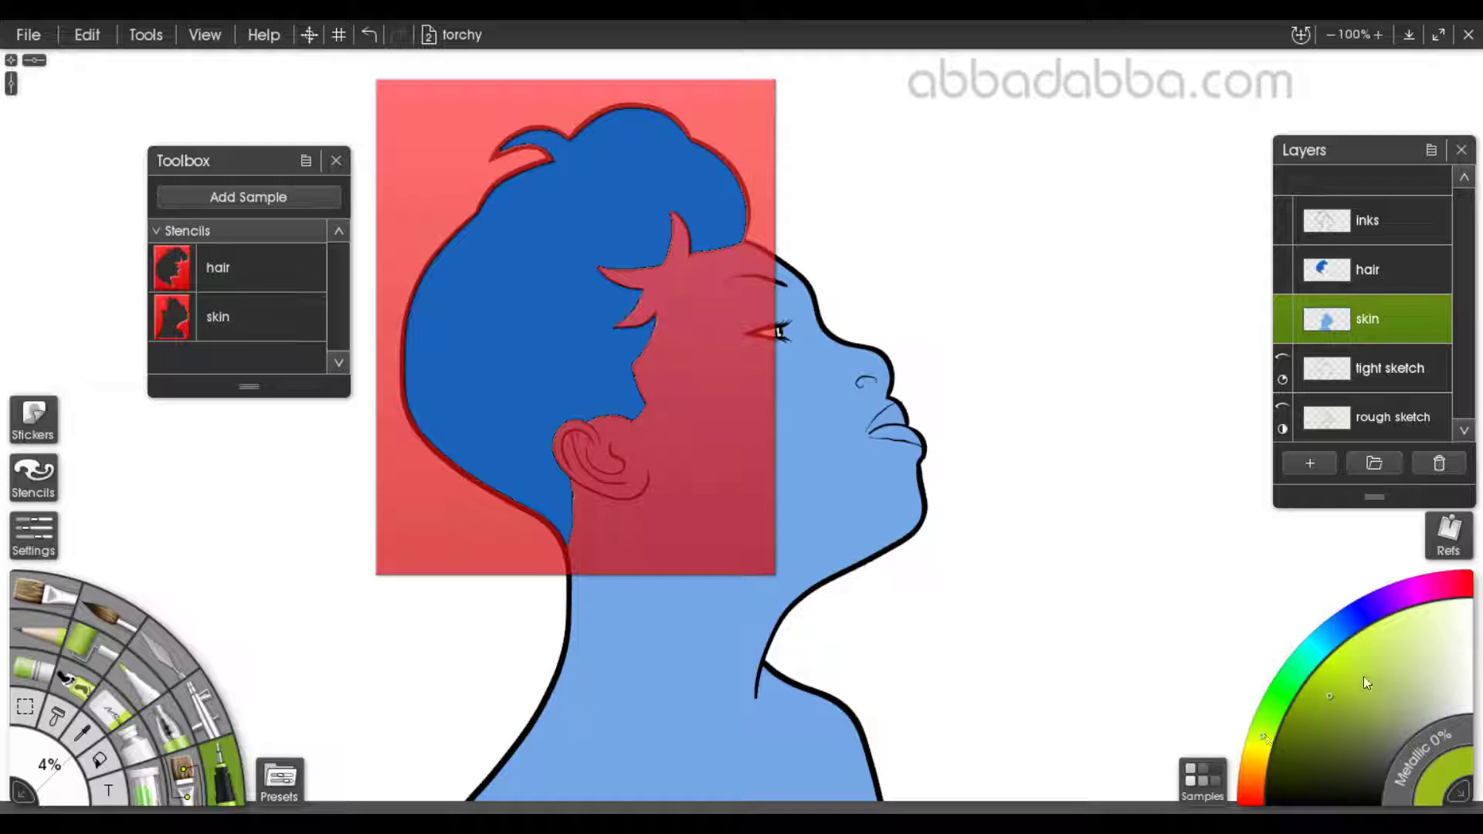
left_click(1342, 679)
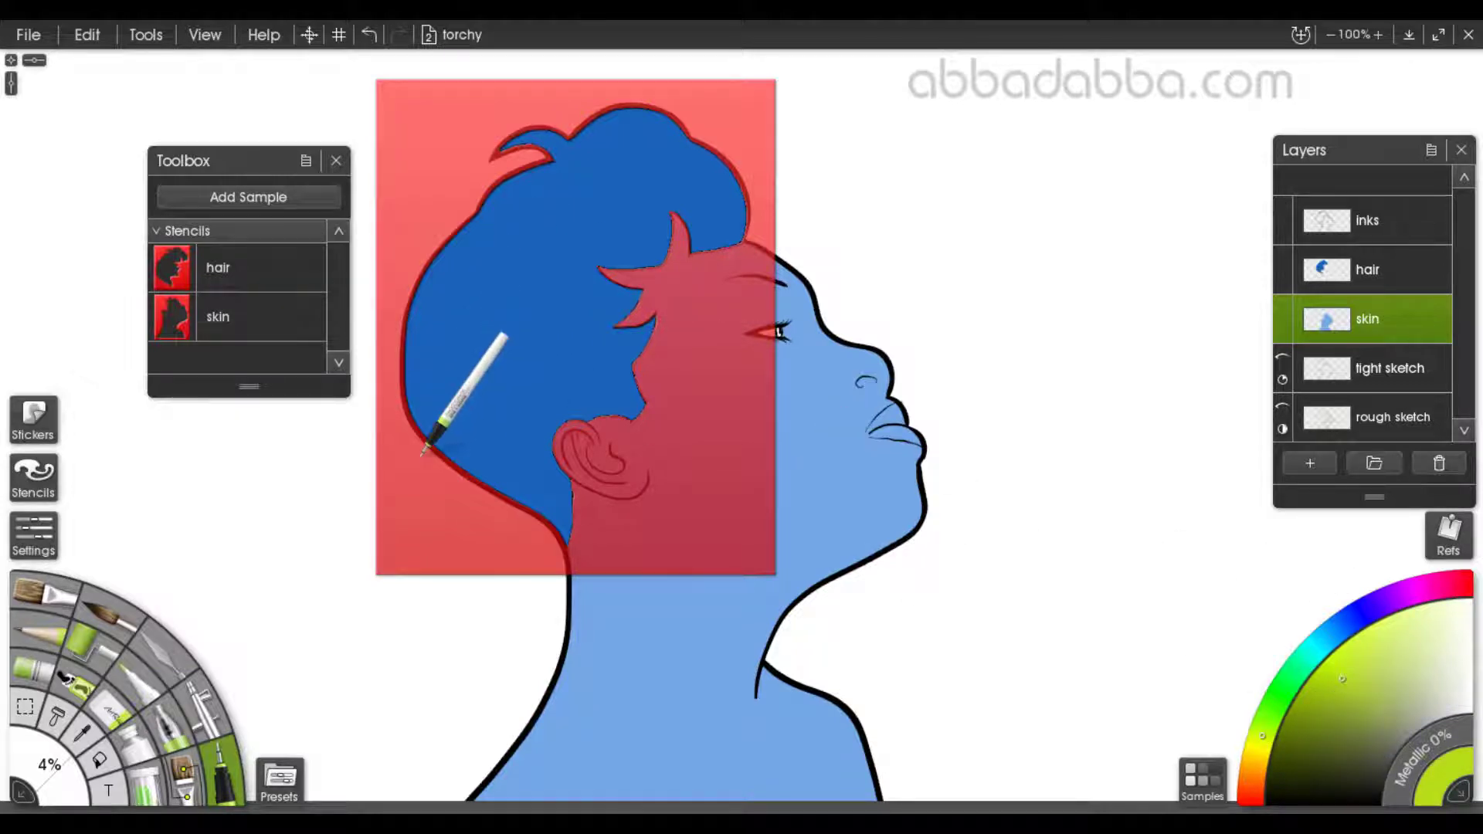
left_click(56, 604)
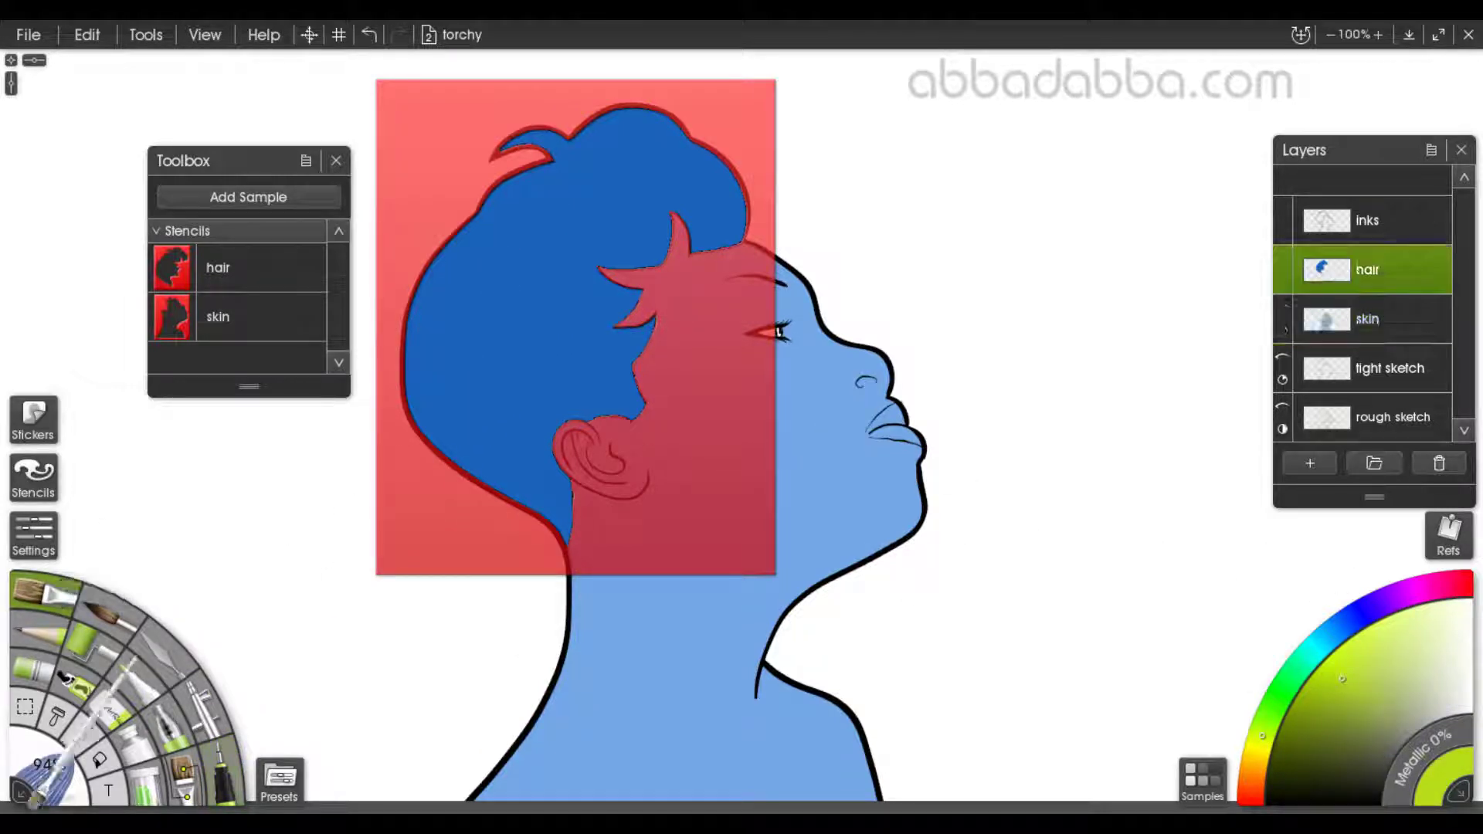
mouse_move(432, 332)
left_mouse_down()
mouse_move(734, 160)
mouse_move(440, 371)
mouse_move(401, 436)
mouse_move(513, 239)
mouse_move(606, 125)
mouse_move(615, 160)
left_mouse_up()
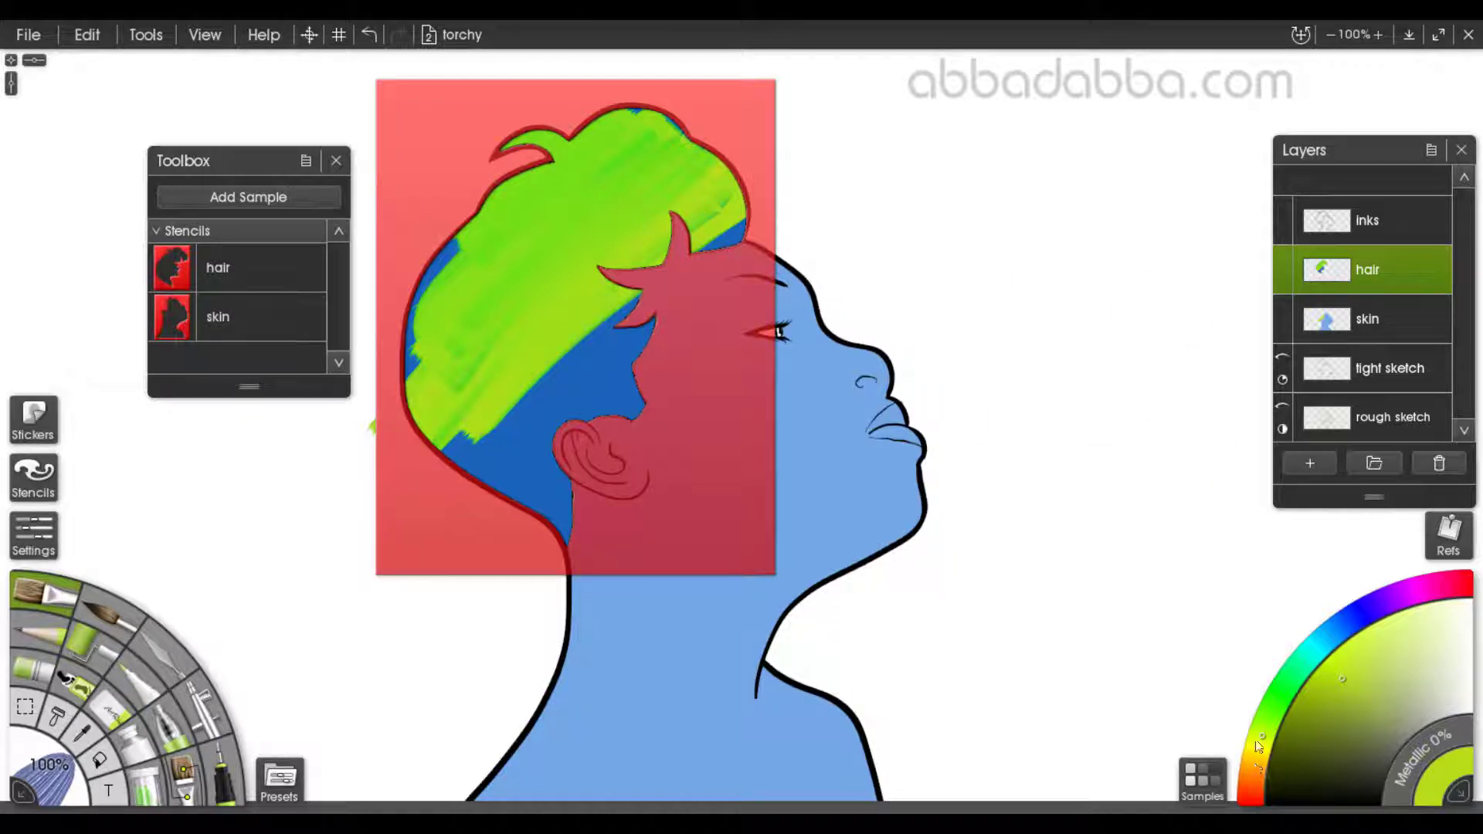
Step: Choose an orange paint colour, toggle the hair stencil off and on from the toolbox, and invert it to mask the hair
left_click(1251, 774)
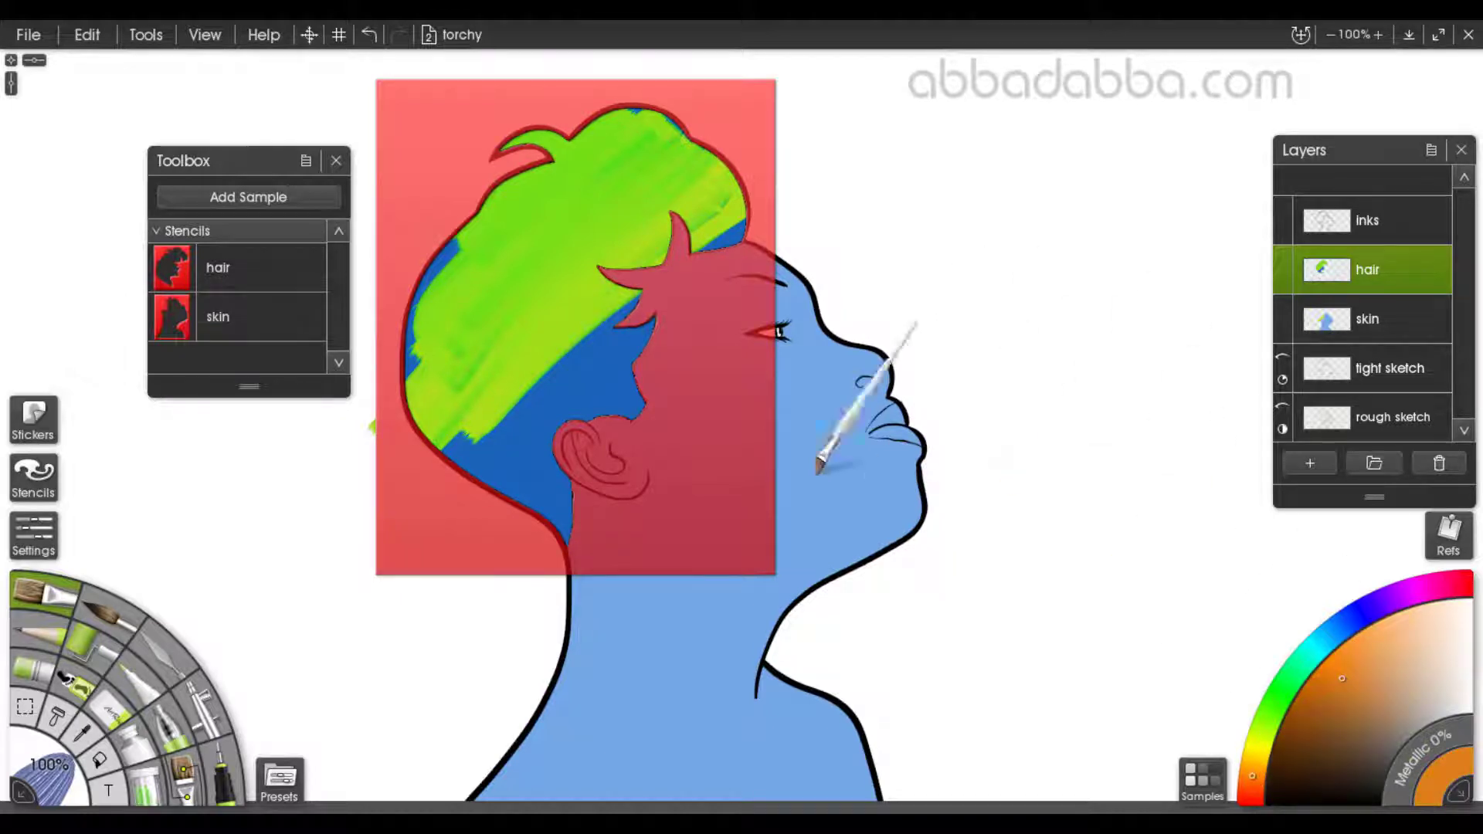
left_click(239, 262)
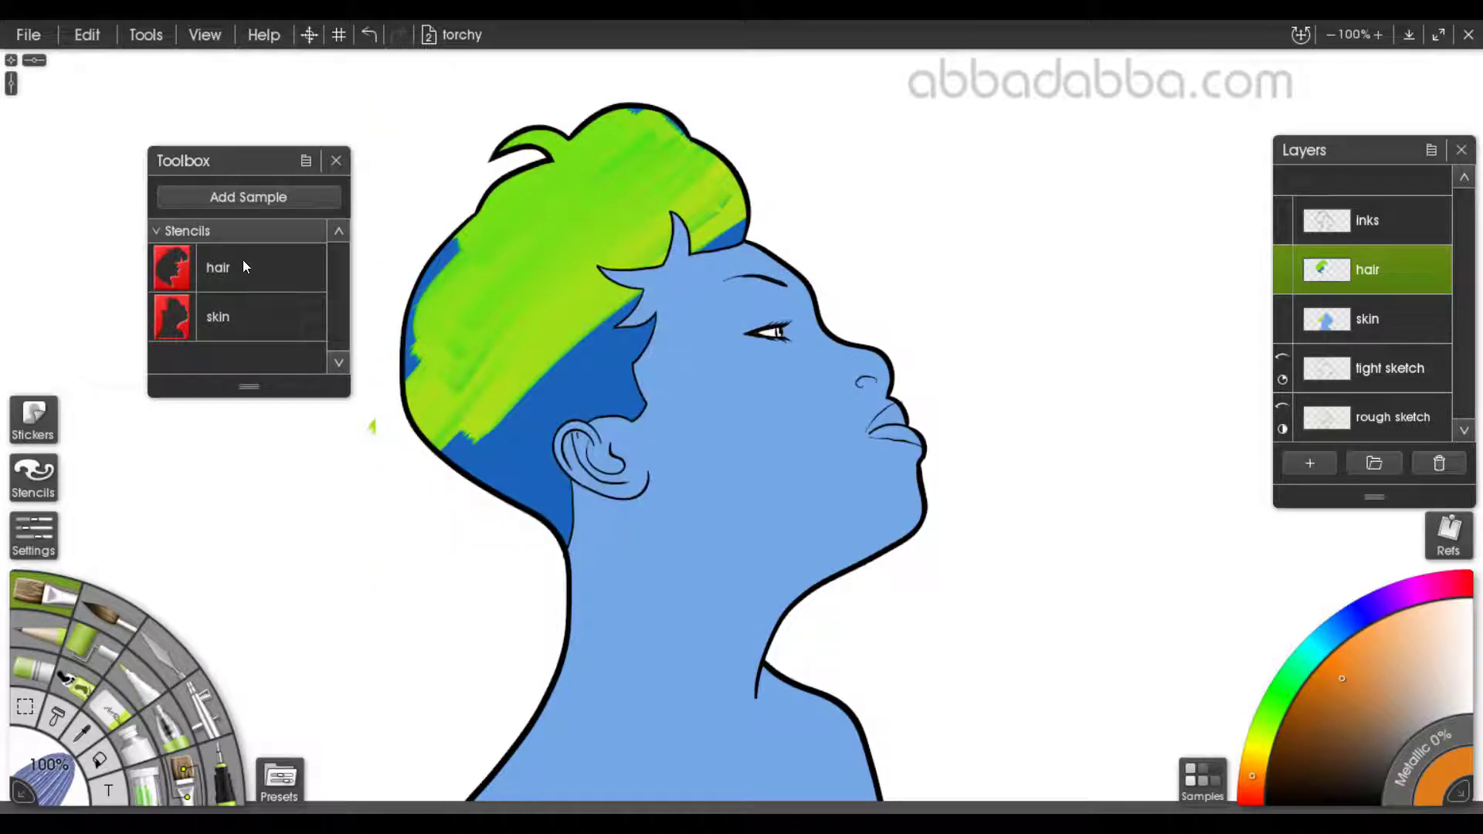
left_click(243, 261)
right_click(705, 499)
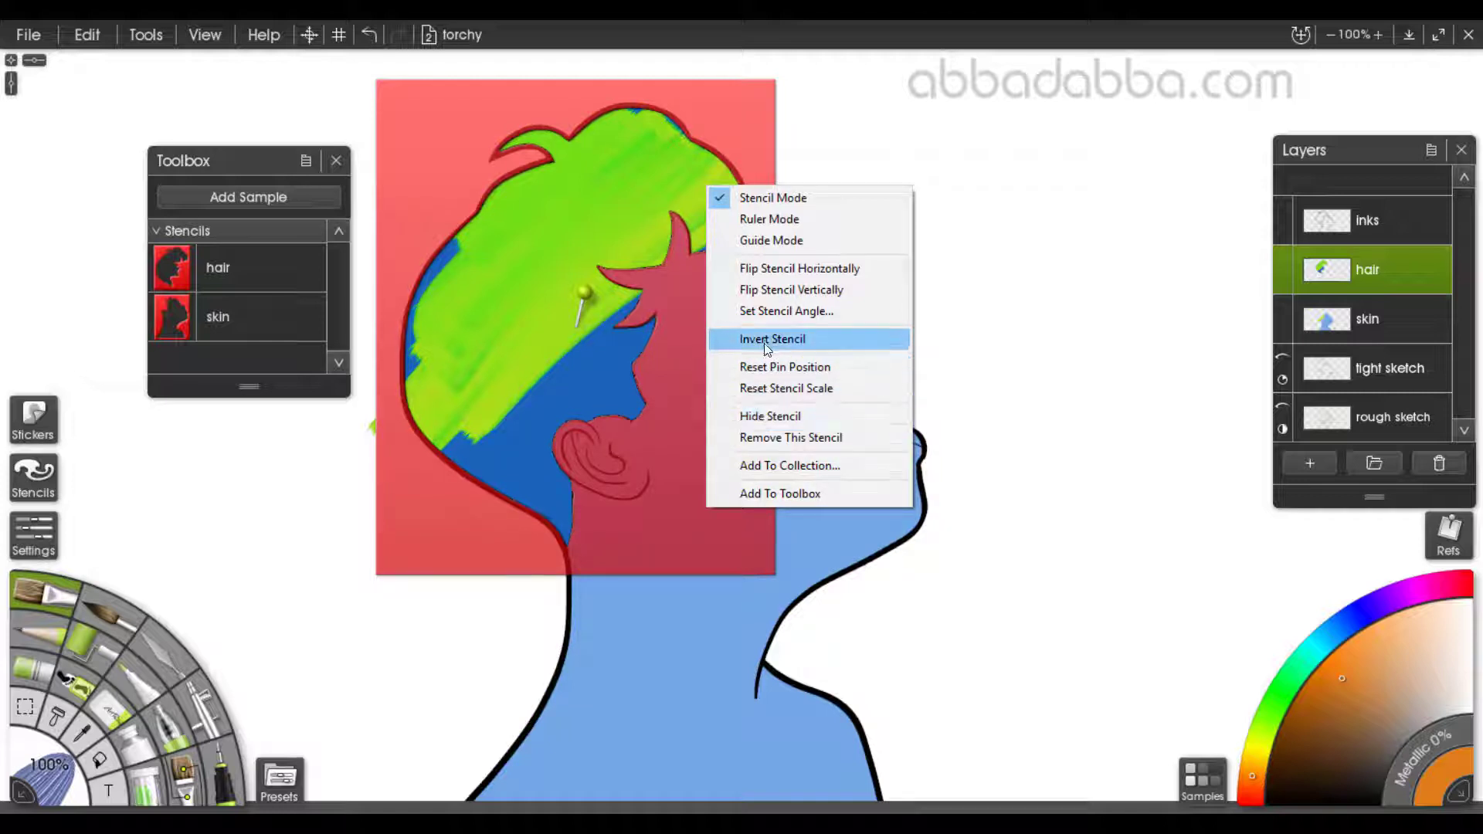
left_click(753, 339)
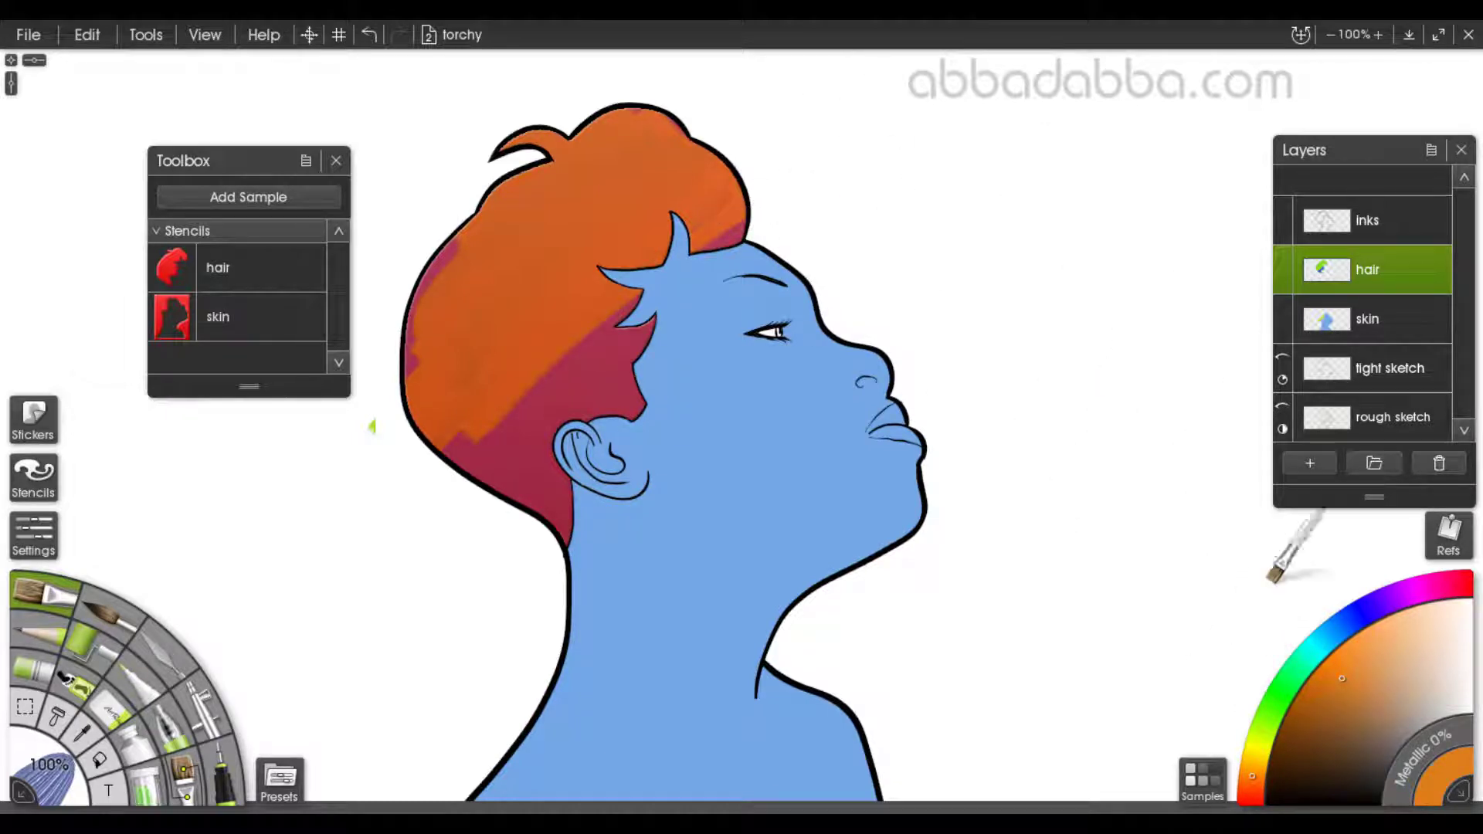
Step: Paint bright green strokes over the hair's upper edge and forehead through the inverted hair stencil
left_click(1285, 688)
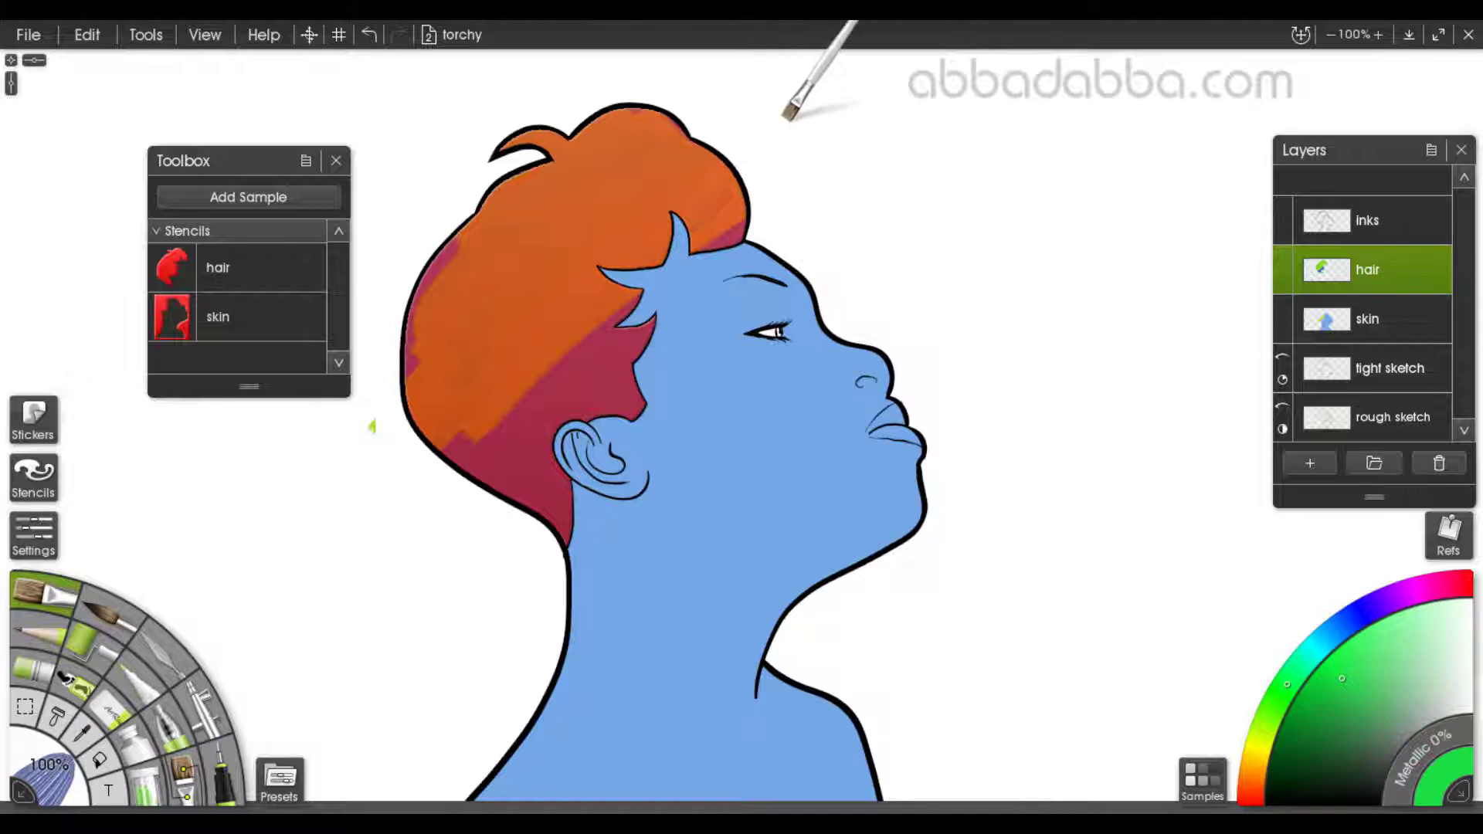
mouse_move(693, 143)
left_mouse_down()
mouse_move(580, 115)
mouse_move(397, 198)
mouse_move(580, 100)
mouse_move(633, 101)
left_mouse_up()
mouse_move(828, 232)
left_mouse_down()
mouse_move(626, 302)
mouse_move(825, 195)
mouse_move(845, 217)
left_mouse_up()
Step: Paint yellow strokes over the forehead, behind the neck and around the ear through the inverted hair stencil, and hide the stencil
left_click(1257, 754)
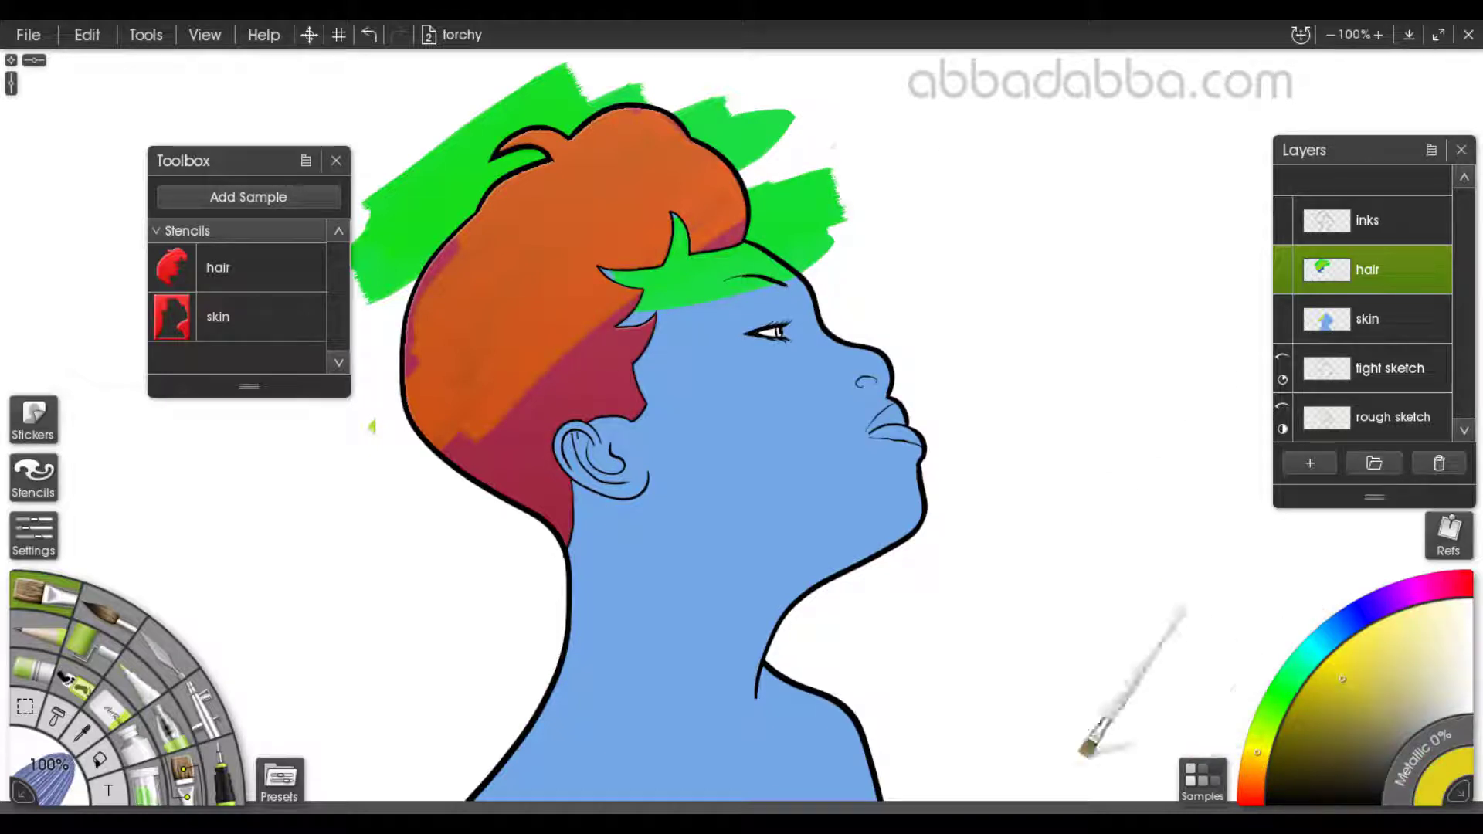
mouse_move(755, 206)
left_mouse_down()
mouse_move(734, 255)
mouse_move(713, 208)
left_mouse_up()
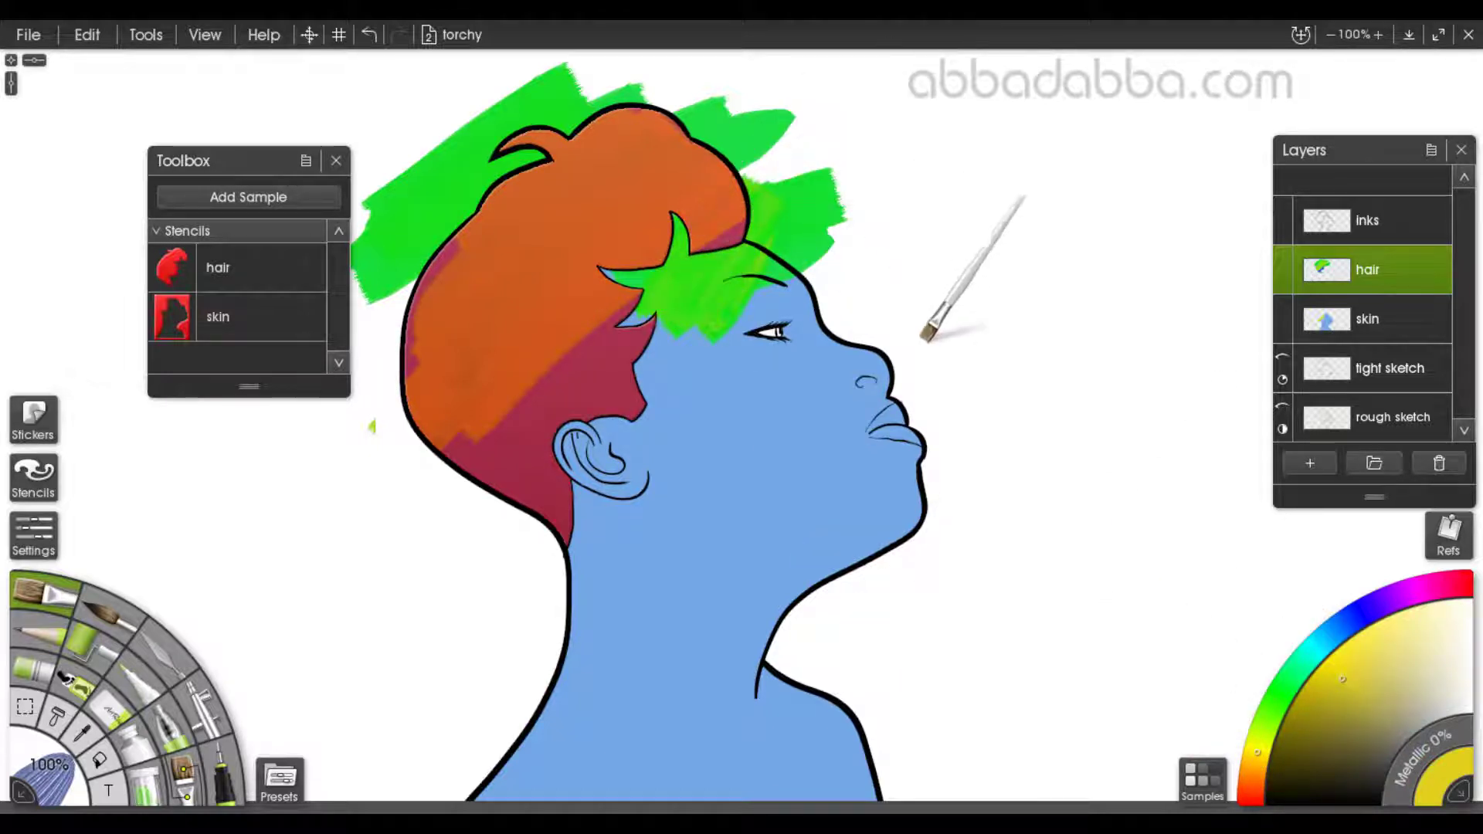
left_click(104, 635)
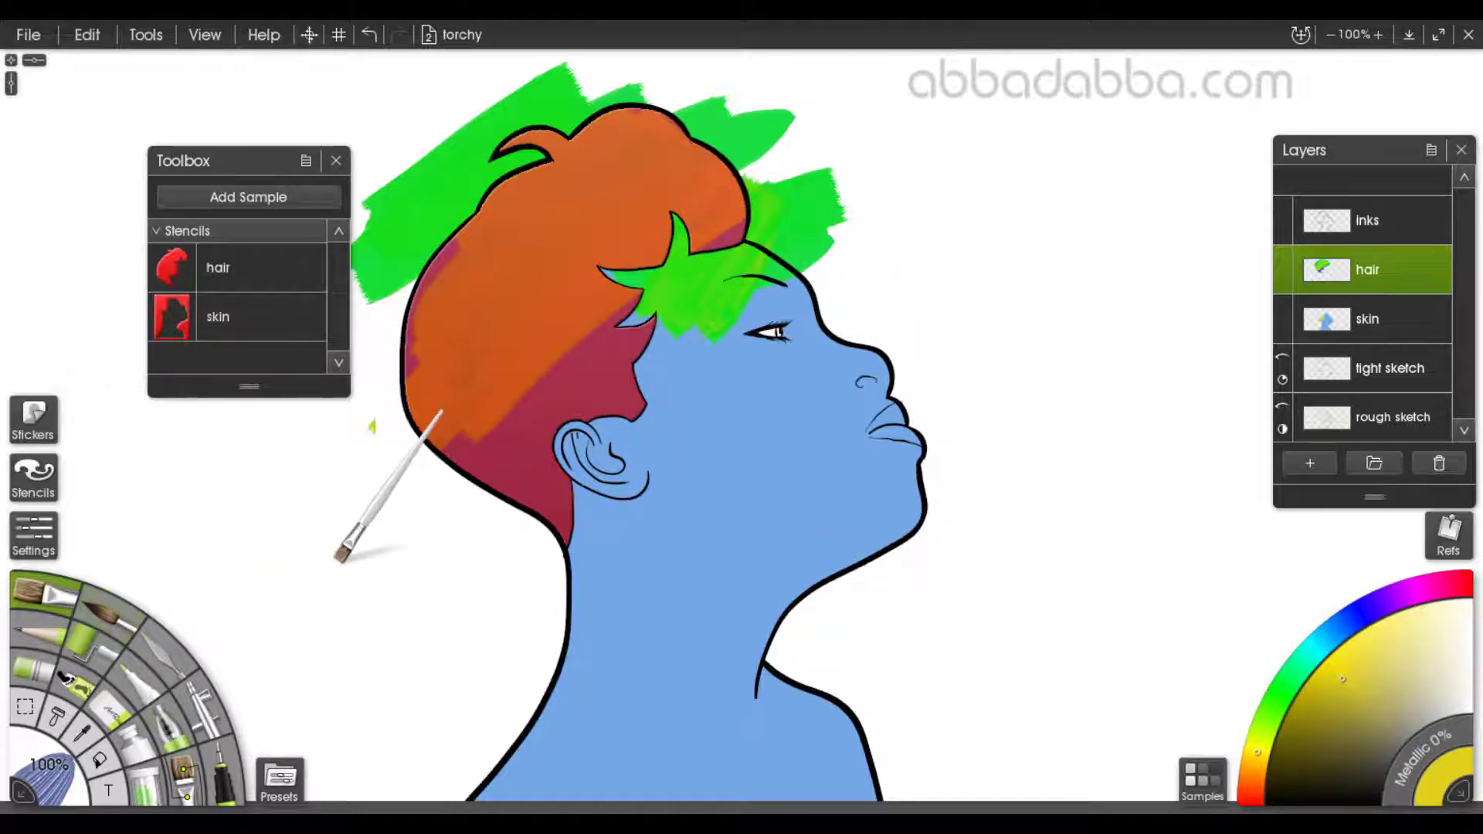
mouse_move(570, 431)
left_mouse_down()
mouse_move(417, 506)
mouse_move(386, 417)
left_mouse_up()
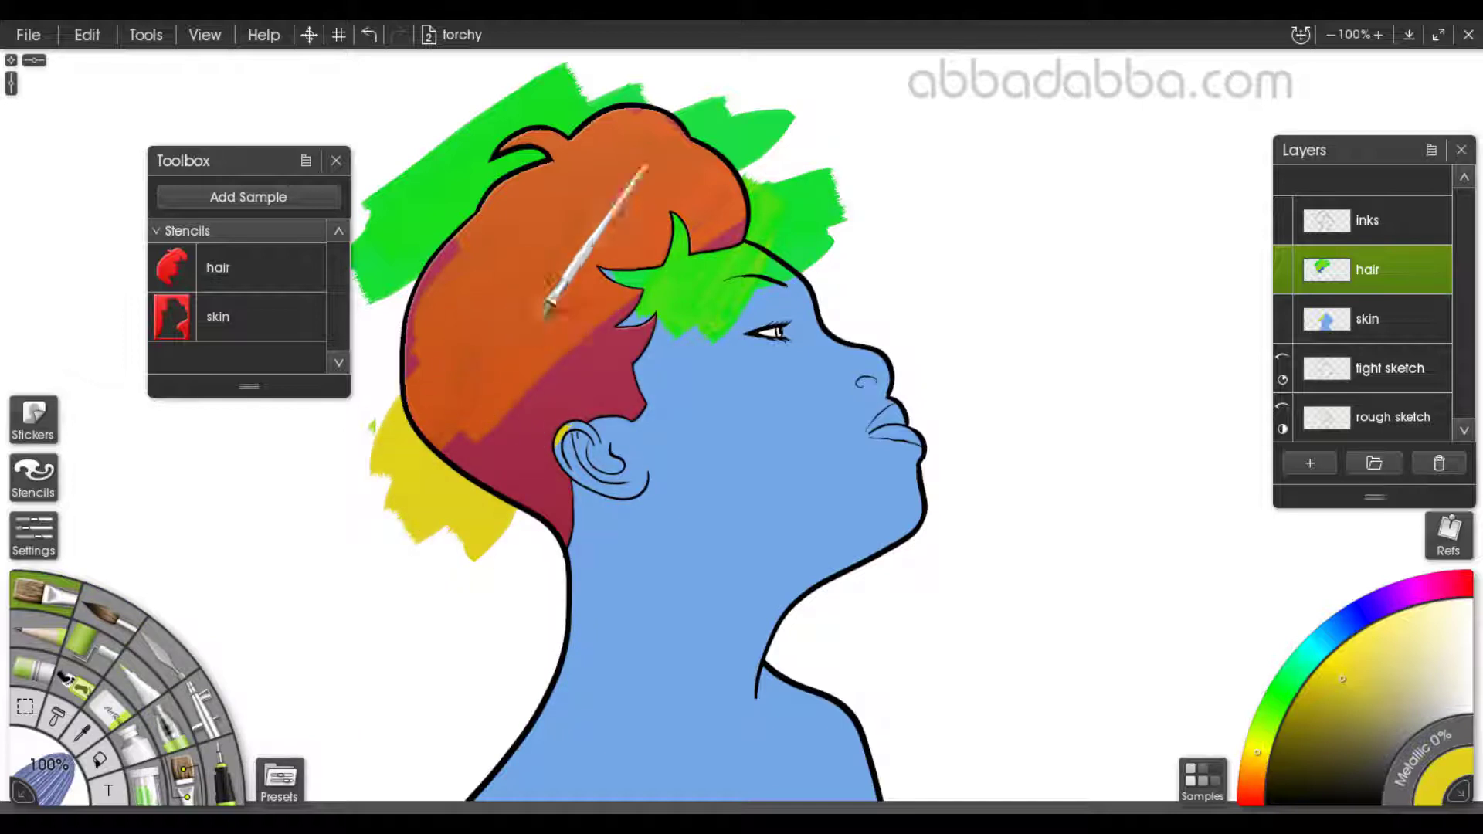
mouse_move(664, 340)
left_mouse_down()
mouse_move(679, 364)
mouse_move(629, 414)
mouse_move(618, 360)
left_mouse_up()
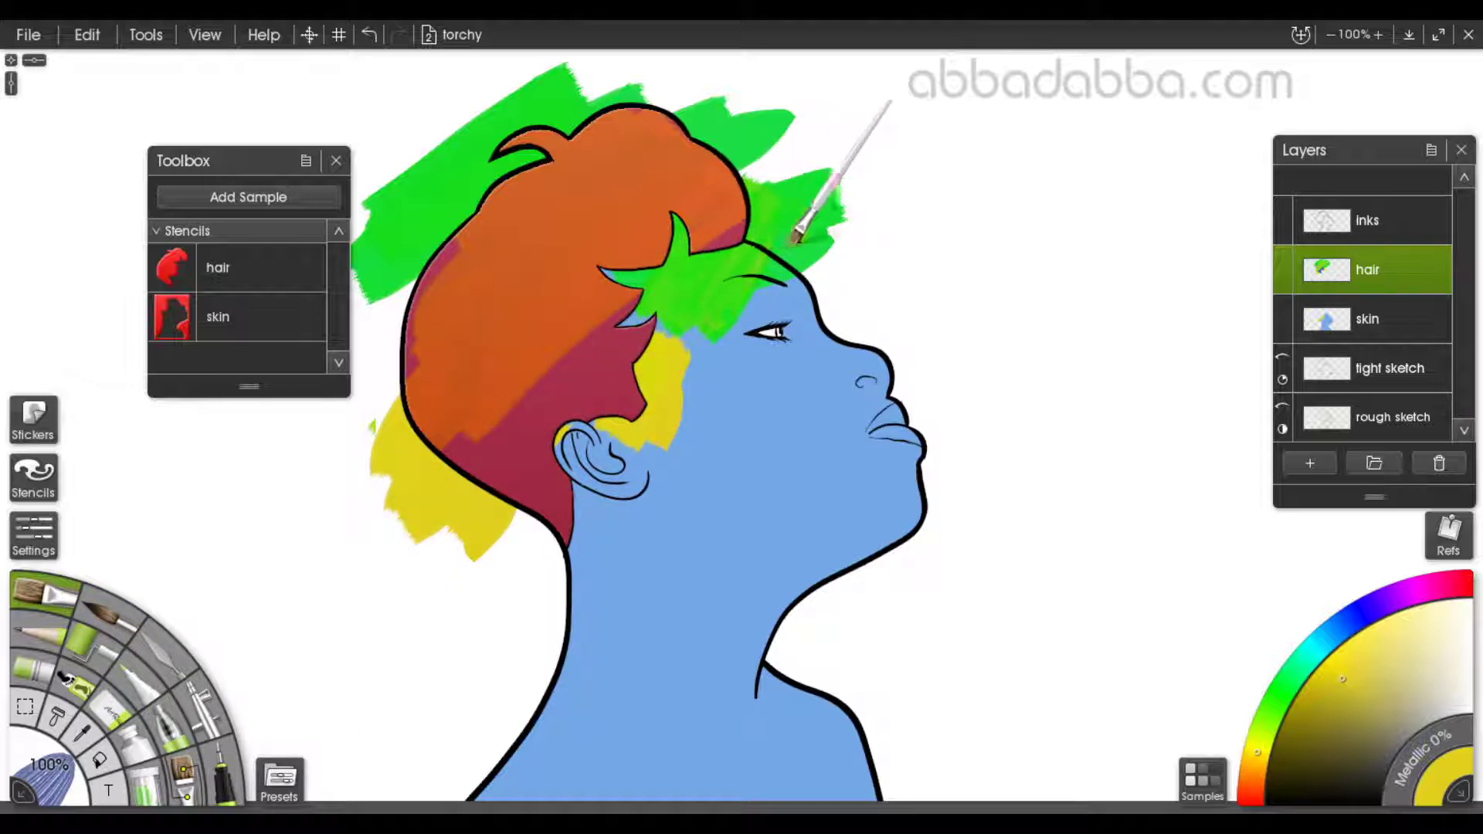
left_click_drag(391, 355, 486, 284)
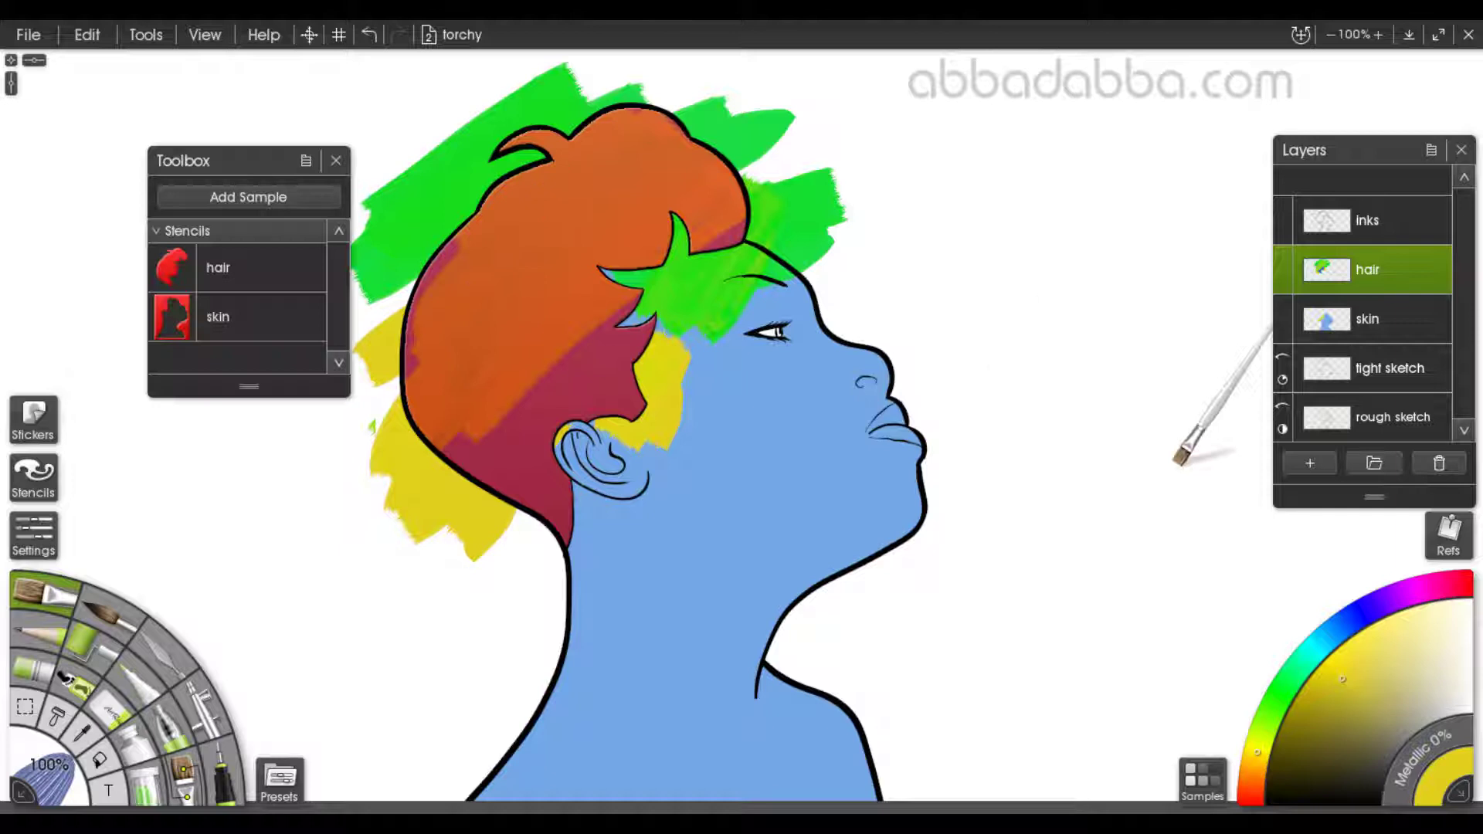
left_click(255, 273)
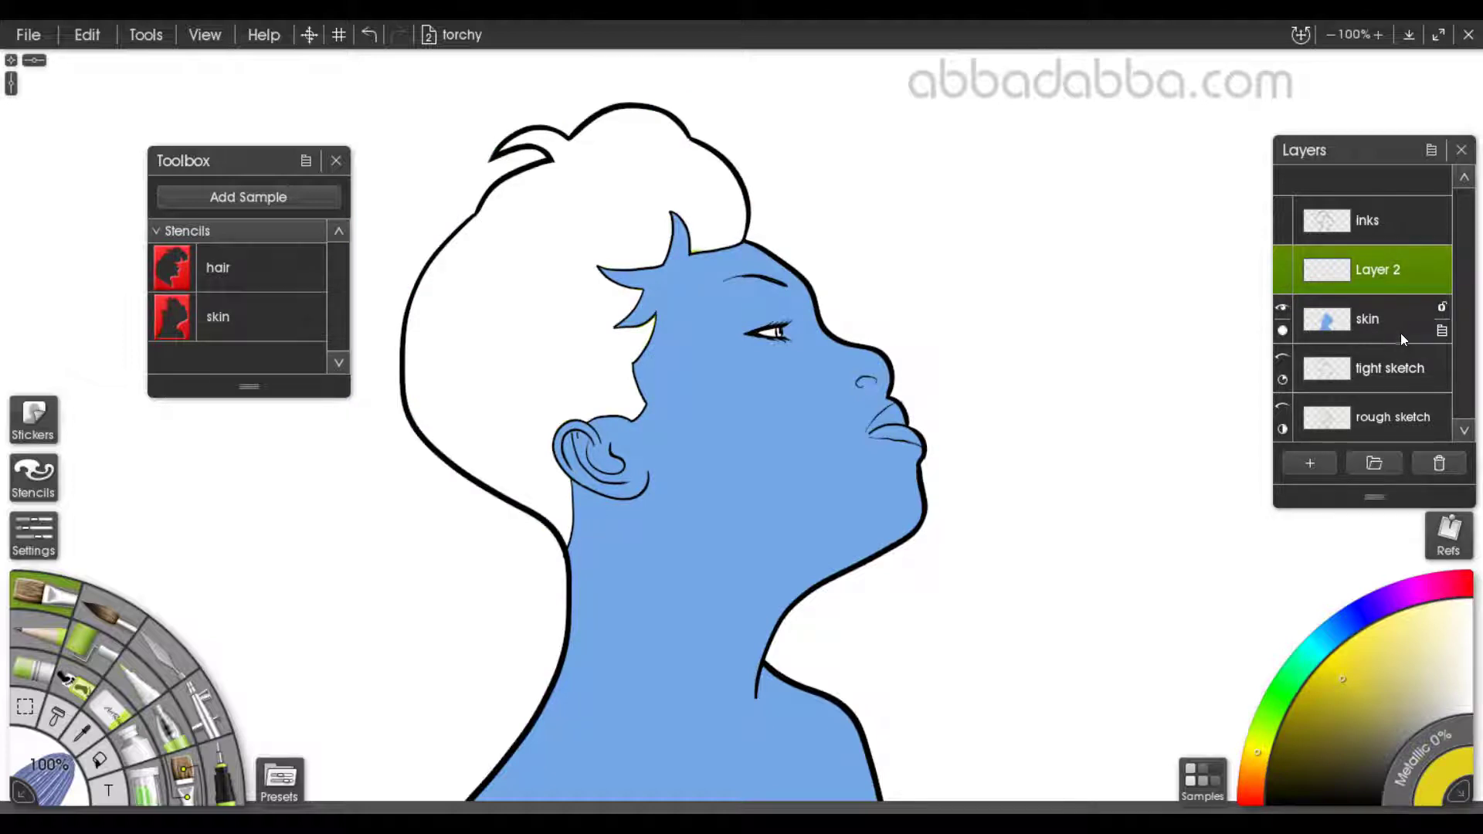
Step: Show the hair stencil, move it to the blank area in front of the face, and paint yellow through it on Layer 2
left_click(288, 267)
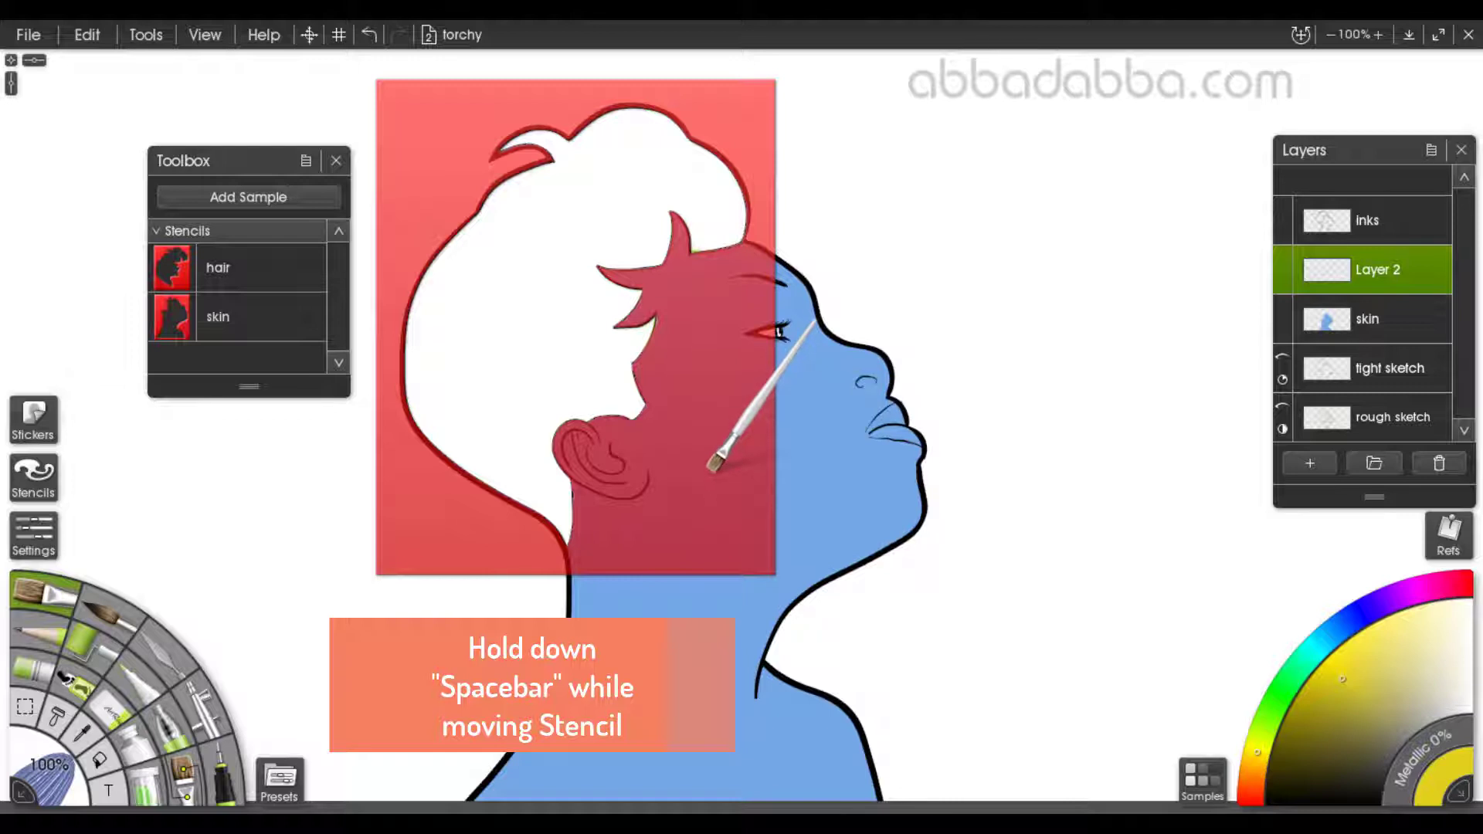
key("space")
mouse_move(712, 463)
left_mouse_down()
mouse_move(1157, 485)
mouse_move(1211, 464)
mouse_move(1241, 387)
mouse_move(1239, 447)
left_mouse_up()
mouse_move(1093, 281)
left_mouse_down()
mouse_move(1067, 363)
mouse_move(1074, 108)
mouse_move(1193, 96)
mouse_move(1235, 149)
mouse_move(1258, 198)
mouse_move(1152, 271)
mouse_move(1166, 258)
left_mouse_up()
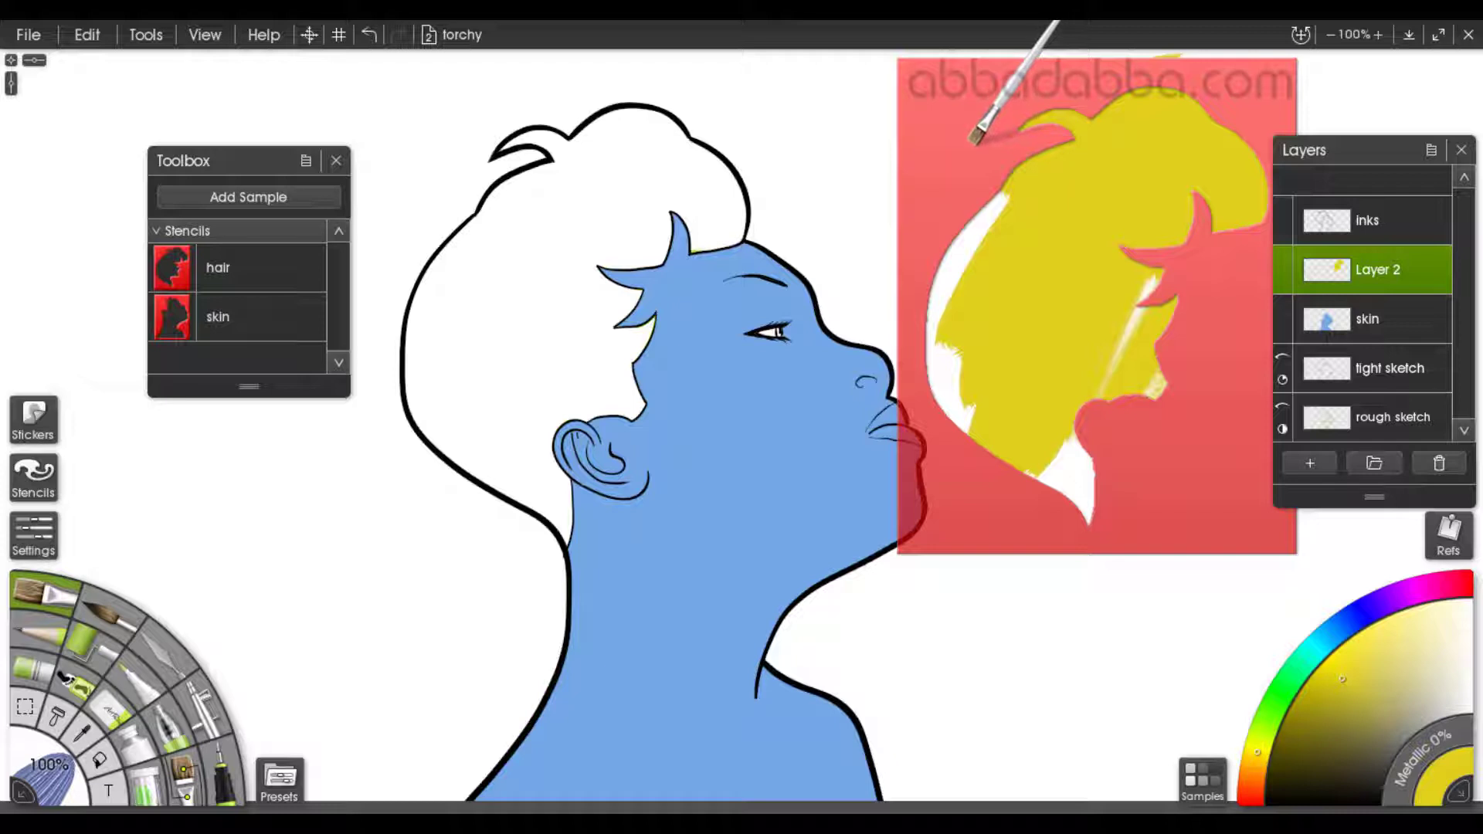
Step: Scale the hair stencil down and move it to the blank area below the chin
key("ctrl")
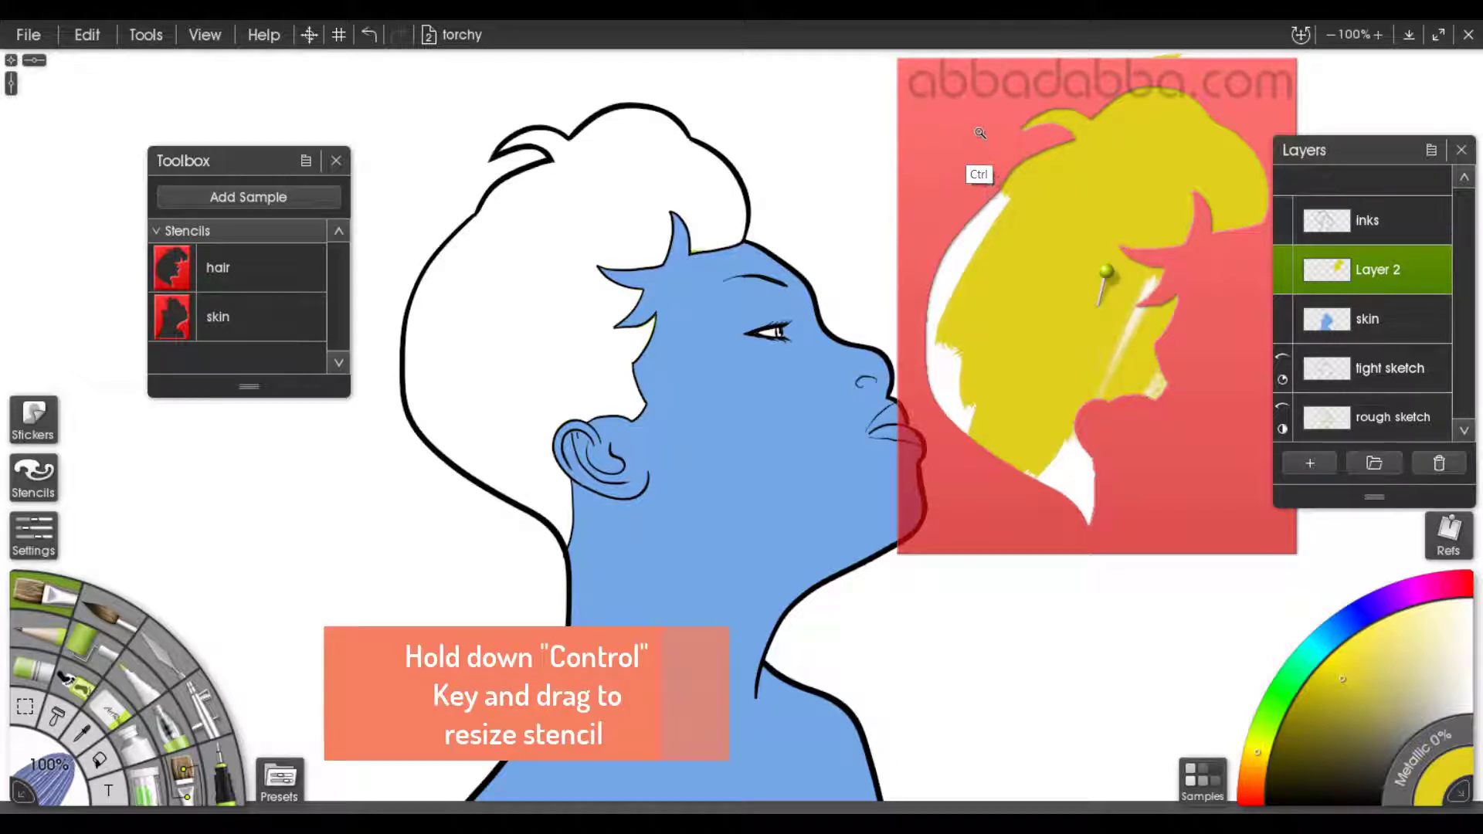
mouse_move(981, 133)
left_mouse_down()
mouse_move(837, 188)
mouse_move(1108, 153)
mouse_move(842, 282)
mouse_move(630, 456)
mouse_move(765, 369)
left_mouse_up()
left_click_drag(1182, 456, 1085, 776)
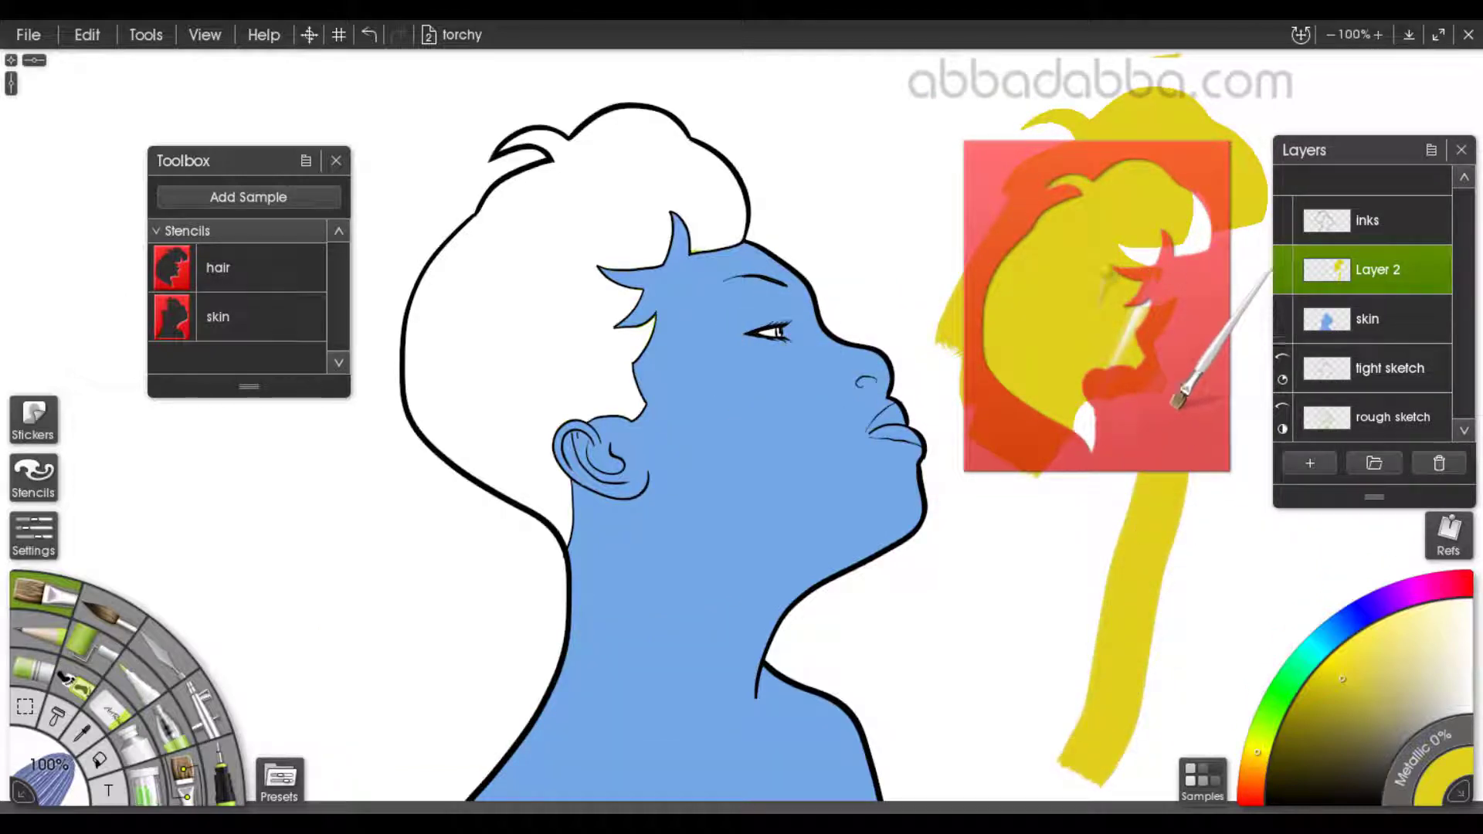
mouse_move(1183, 423)
left_mouse_down()
mouse_move(1092, 678)
mouse_move(1087, 725)
mouse_move(1096, 716)
left_mouse_up()
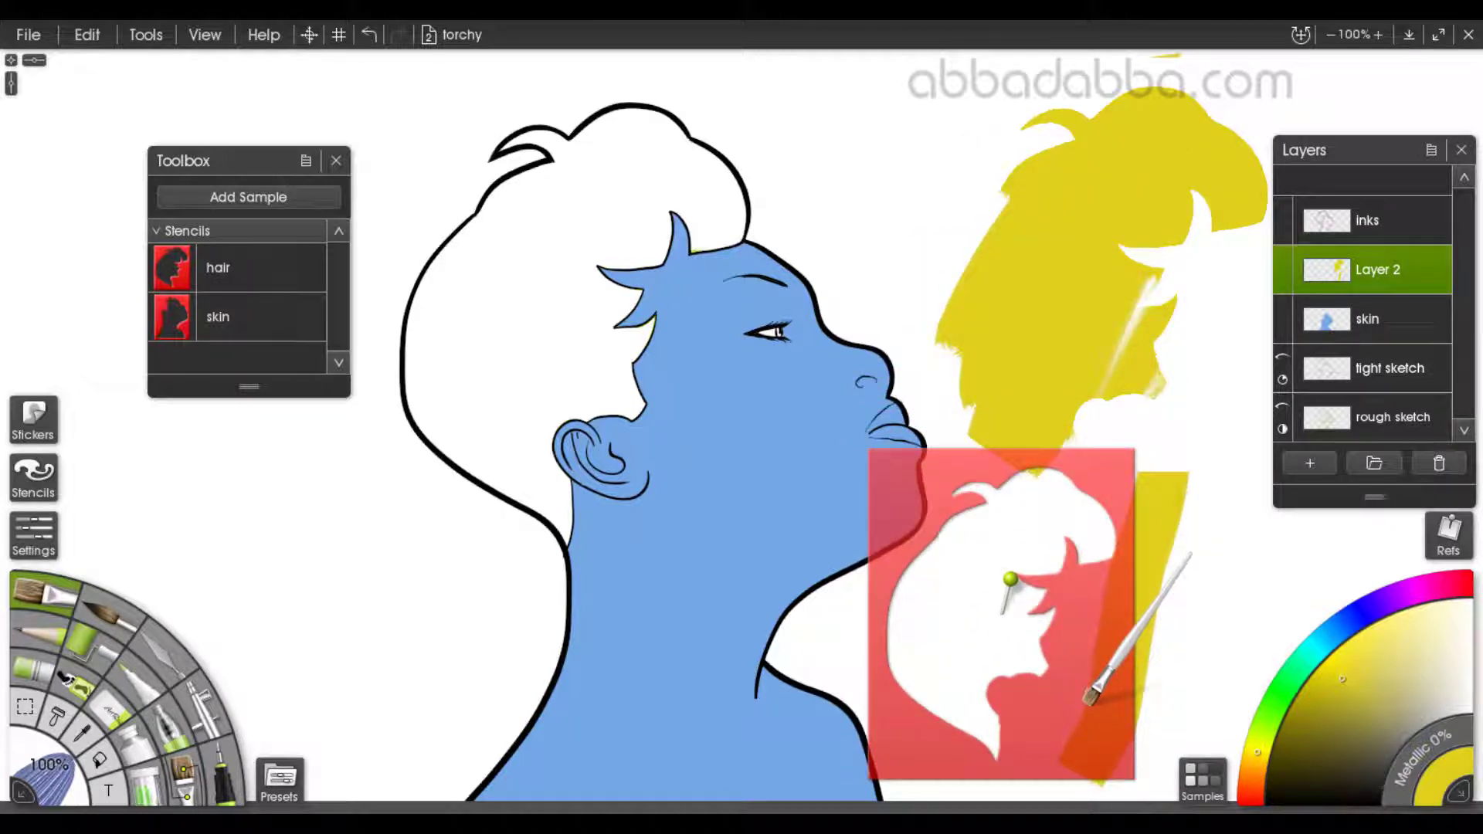
Step: Rotate the hair stencil around its pin and back upright, clearing the yellow paint from Layer 2 in between
mouse_move(1084, 709)
left_mouse_down()
mouse_move(1142, 579)
mouse_move(1034, 526)
mouse_move(1088, 524)
mouse_move(1077, 611)
mouse_move(1032, 521)
mouse_move(1078, 506)
mouse_move(1076, 653)
mouse_move(1085, 541)
left_mouse_up()
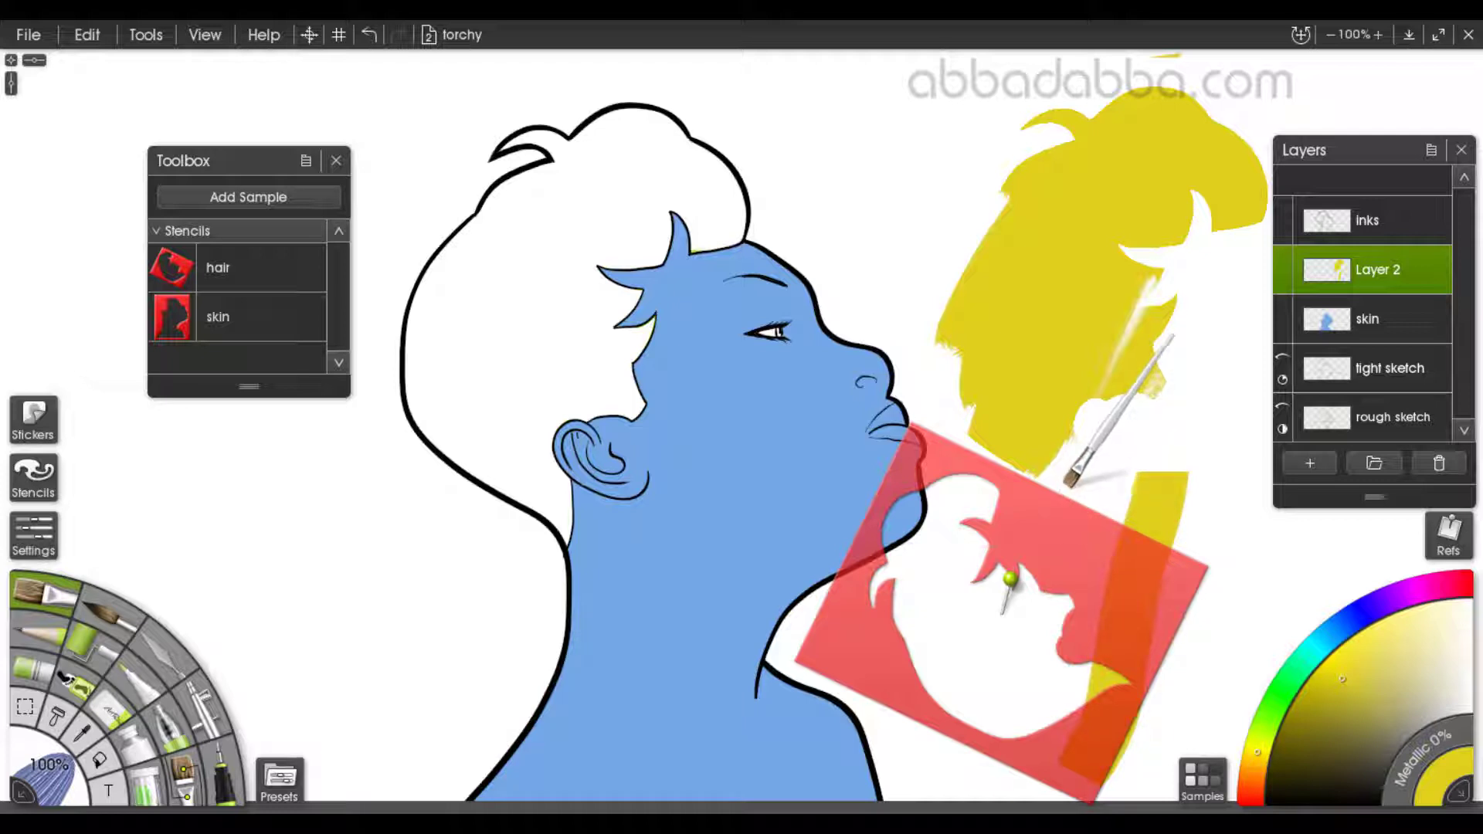
left_click(1440, 282)
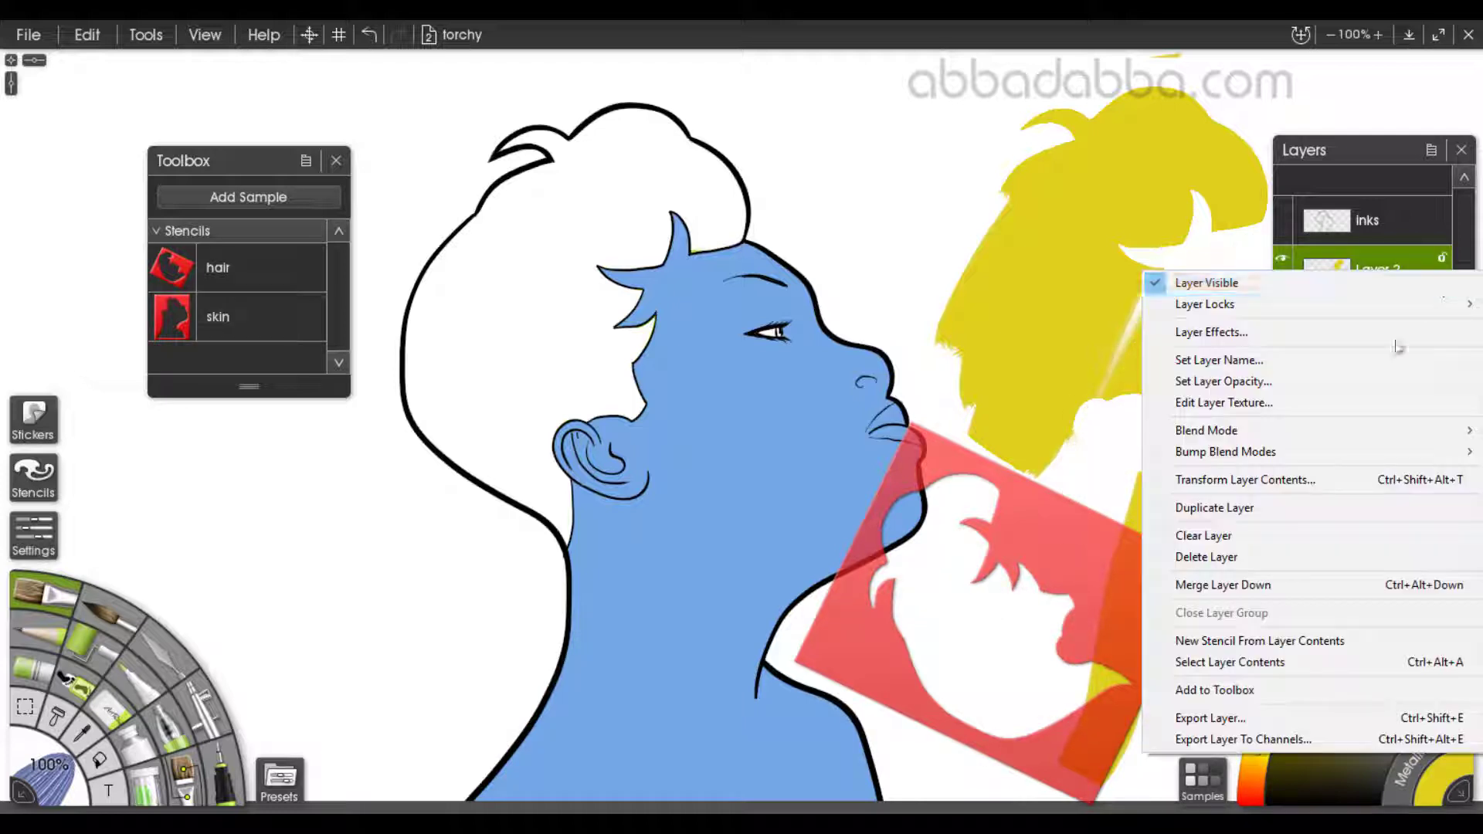
left_click(1304, 545)
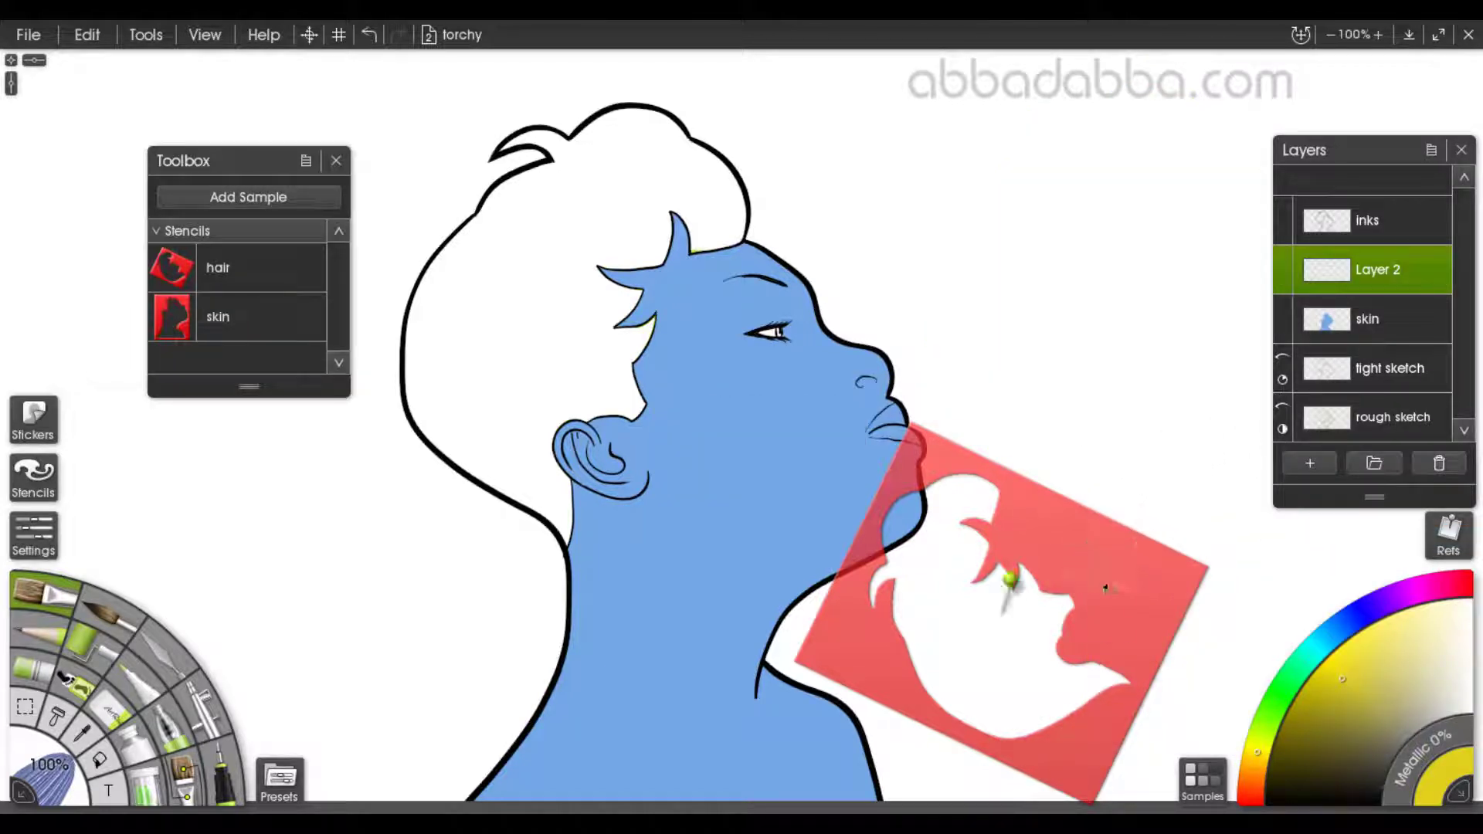
mouse_move(1120, 581)
left_mouse_down()
mouse_move(1069, 708)
mouse_move(1076, 740)
left_mouse_up()
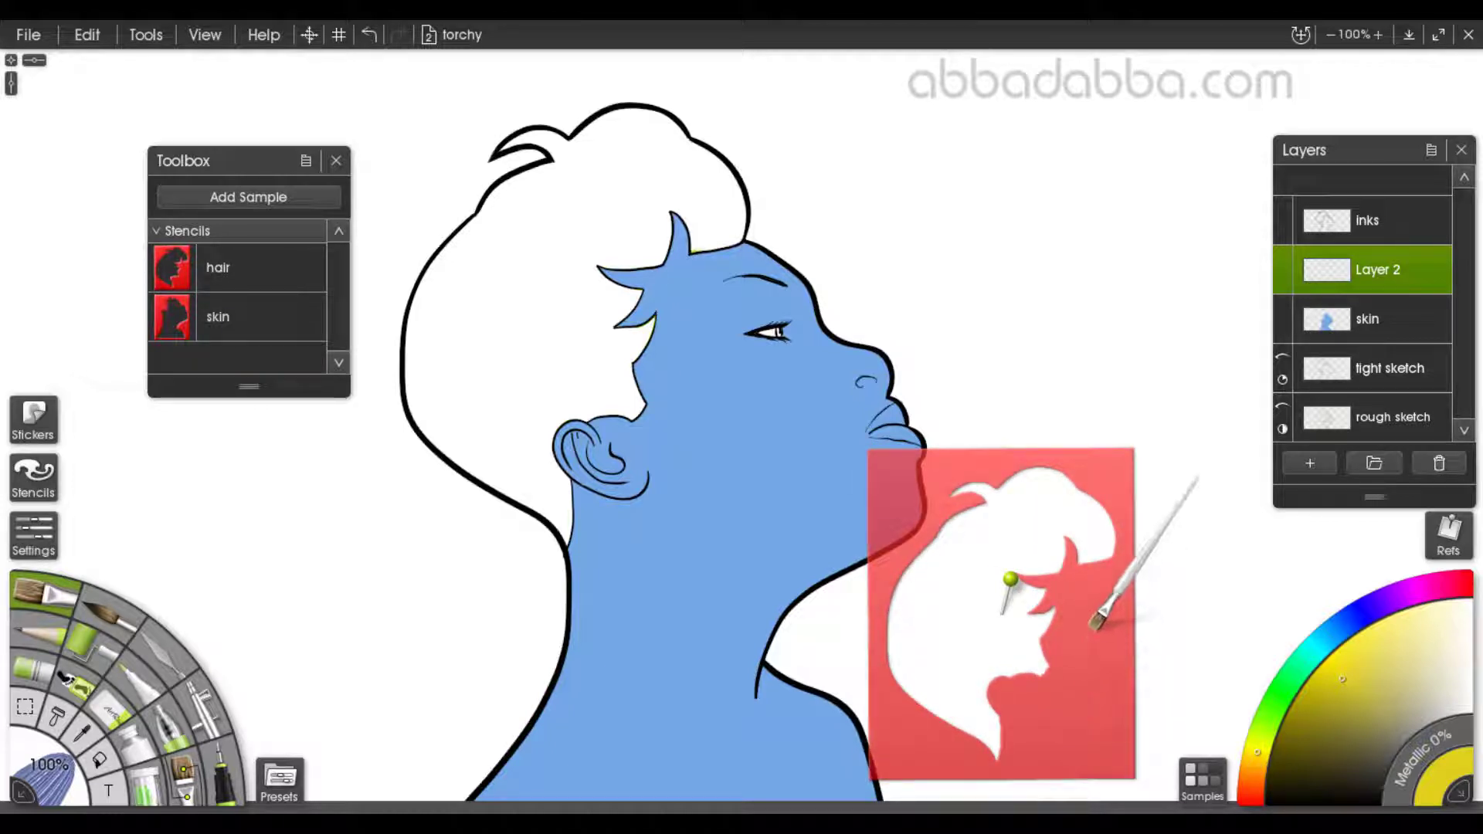
Step: Reset the hair stencil's scale and its pin position
right_click(1066, 717)
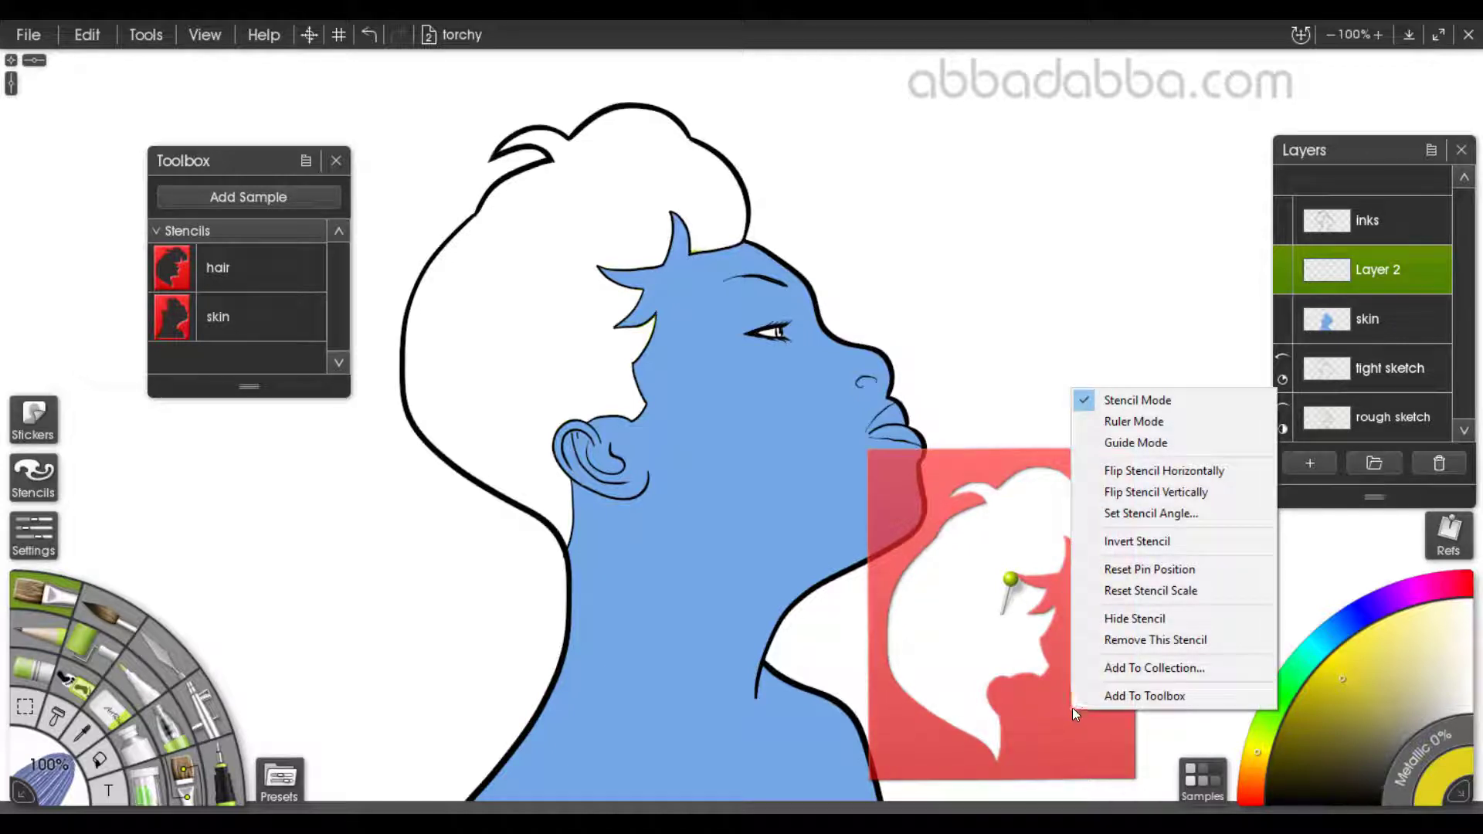
left_click(1101, 596)
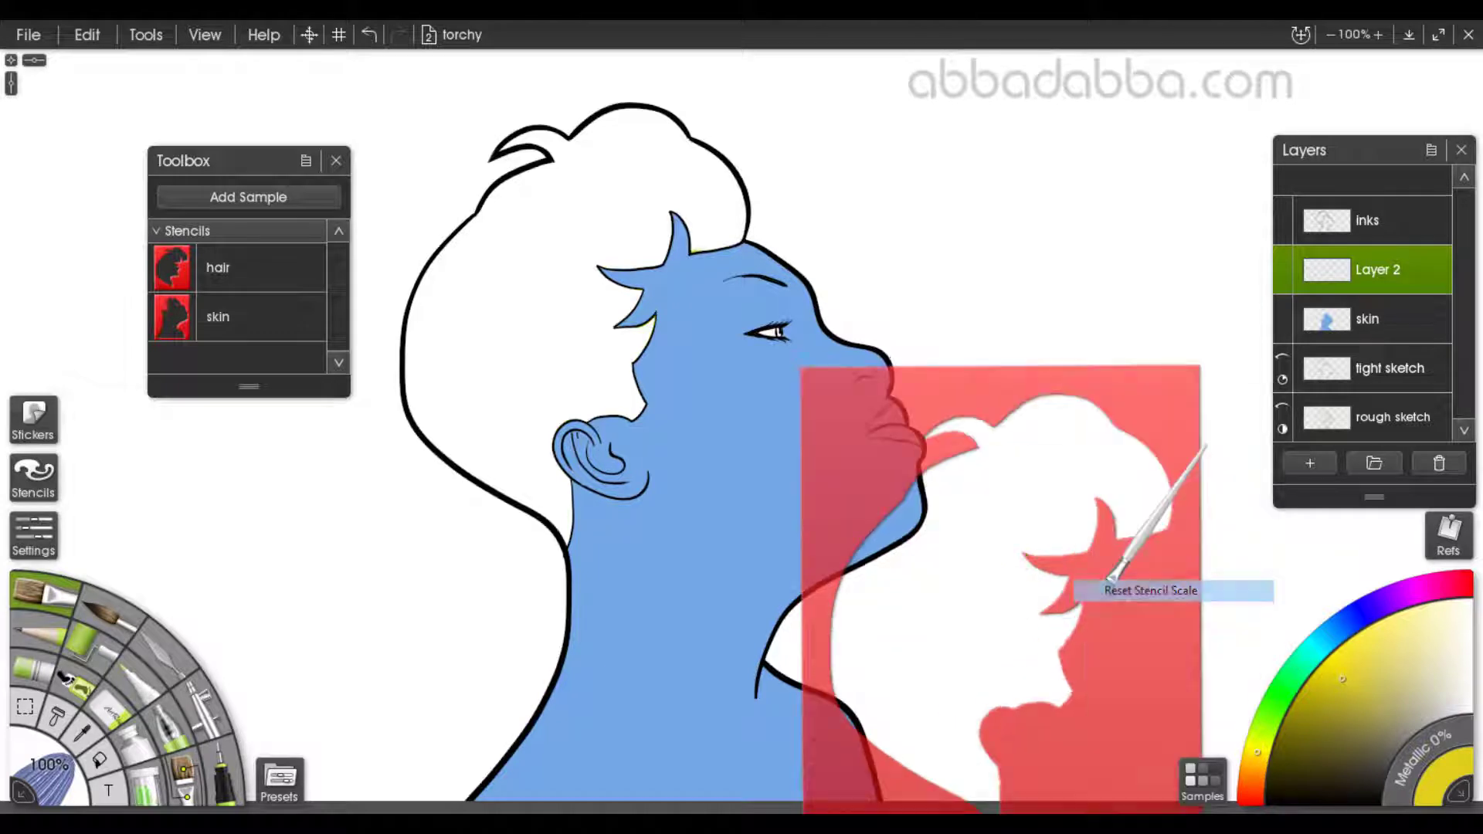
right_click(1132, 696)
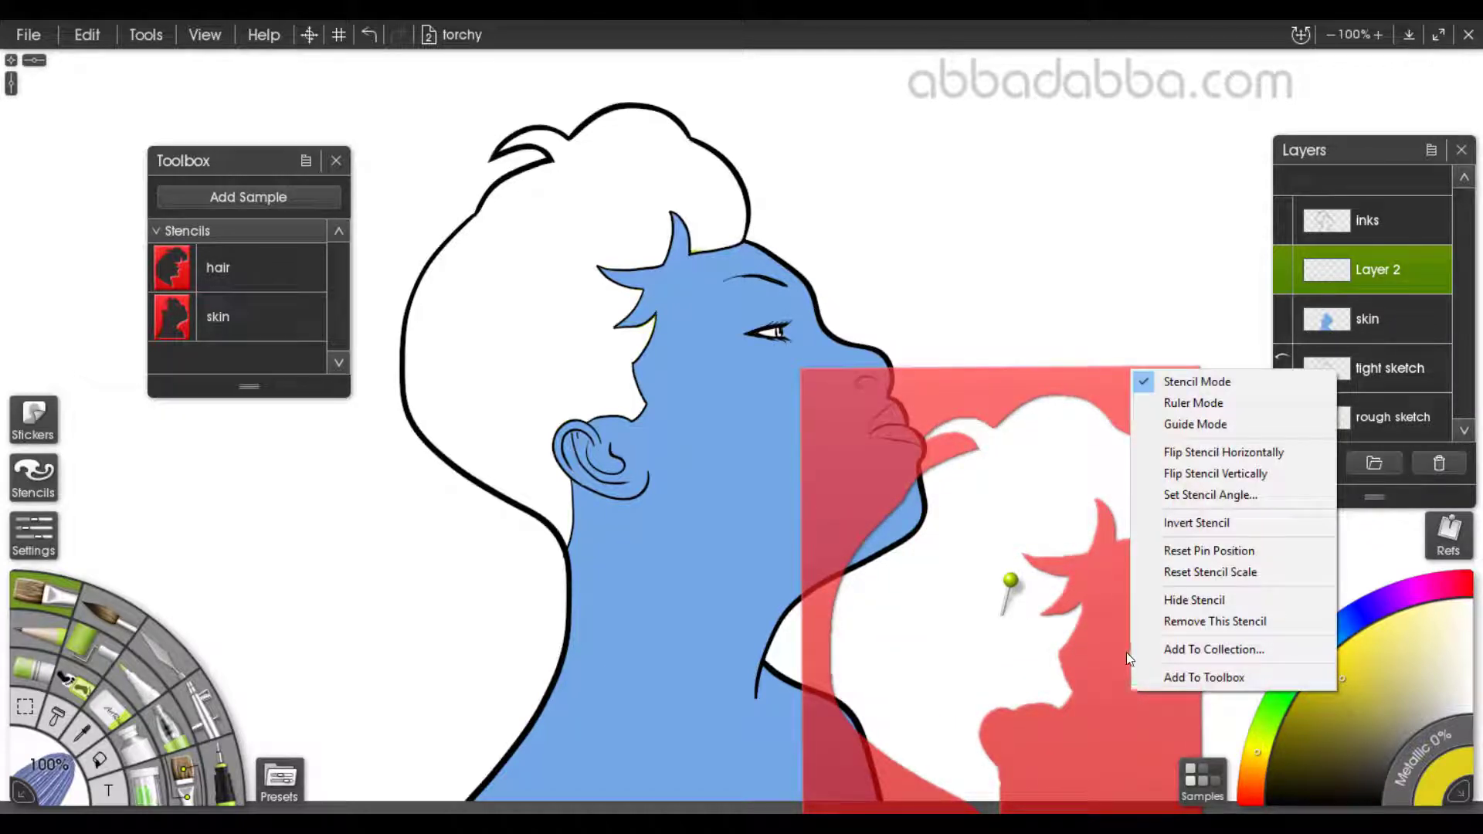
left_click(1173, 553)
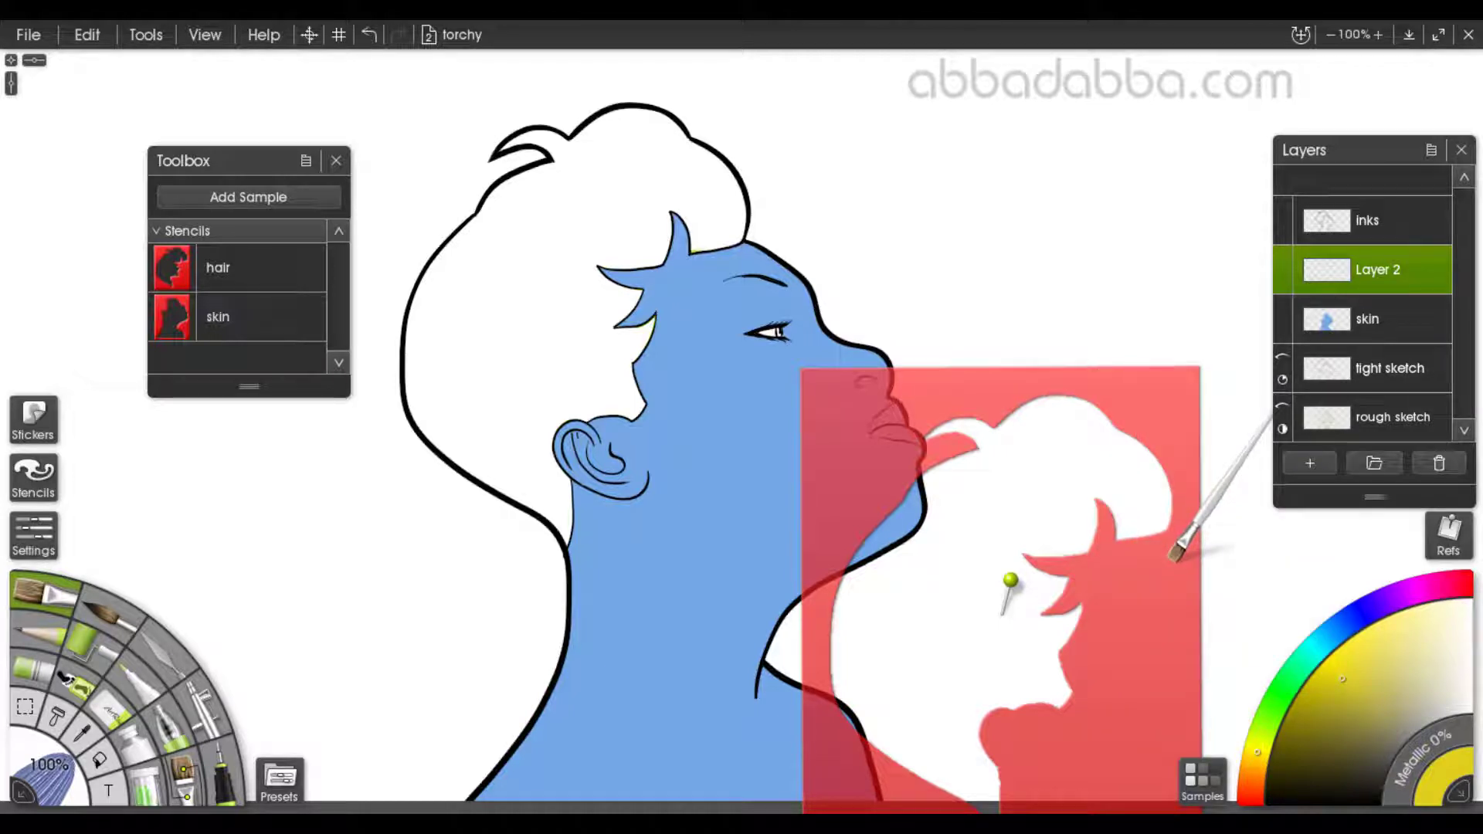